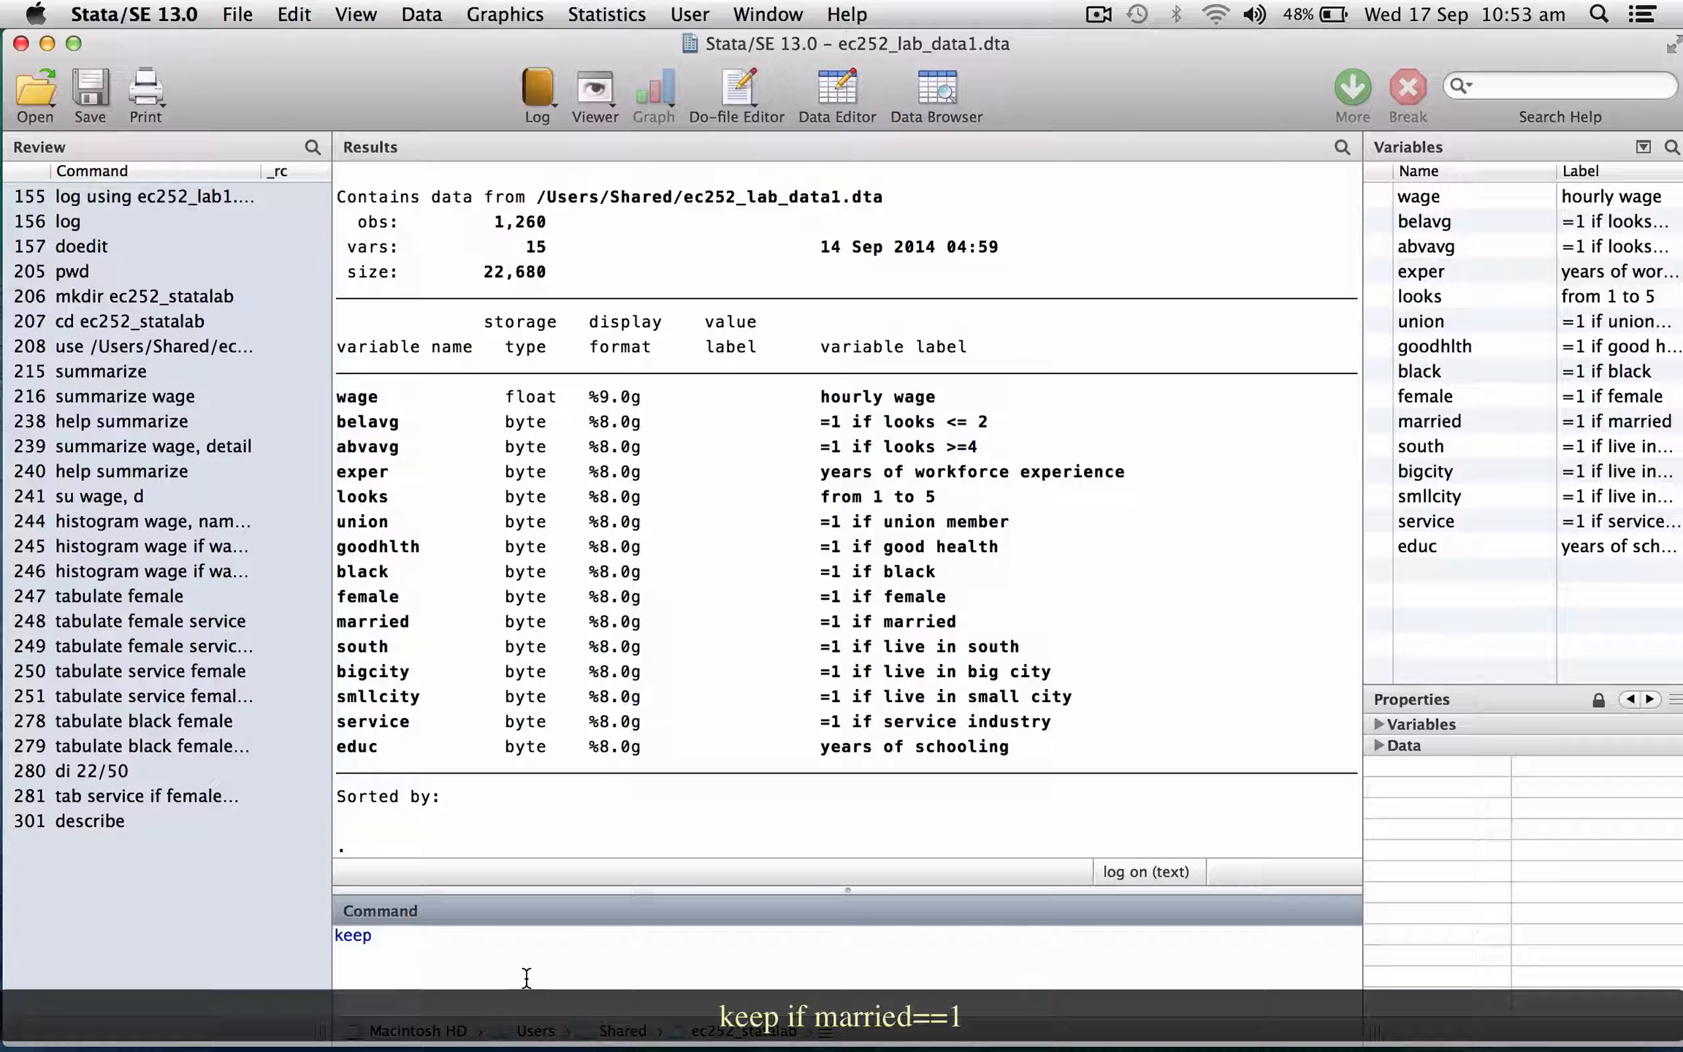
Keep only the observations where married equals 1.
type("if married==1")
key("Return")
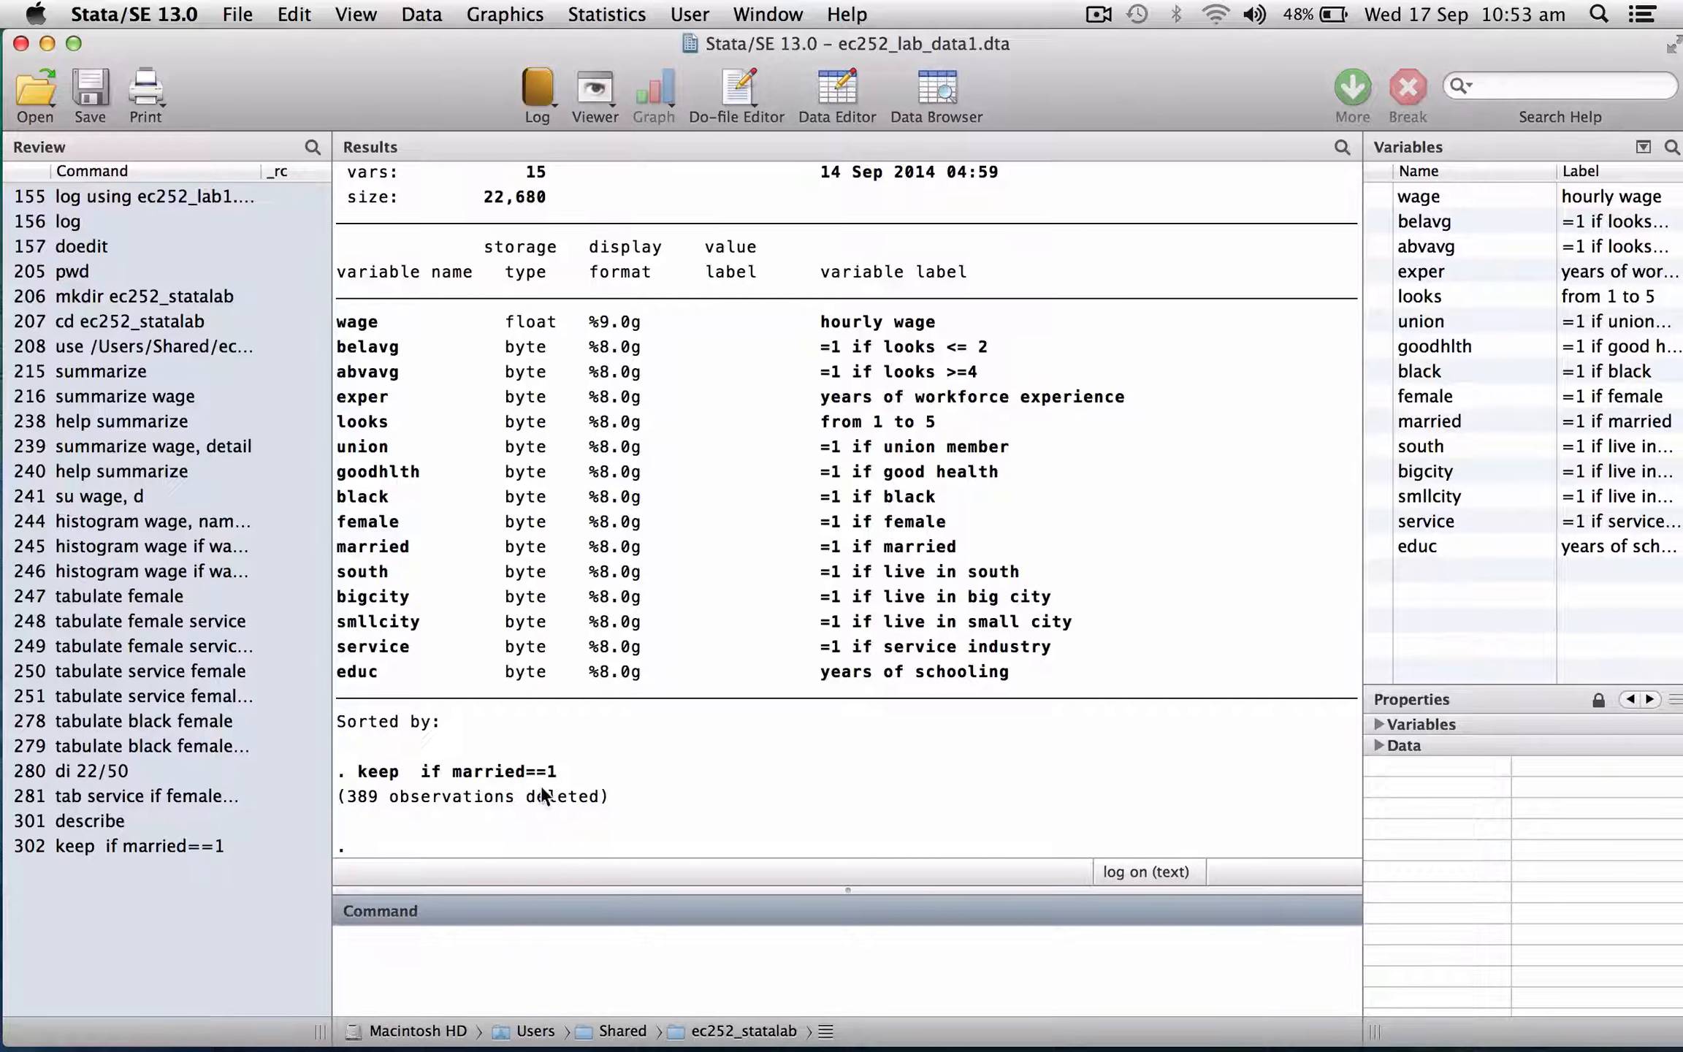
Describe the reduced dataset and page through its output.
type("describe")
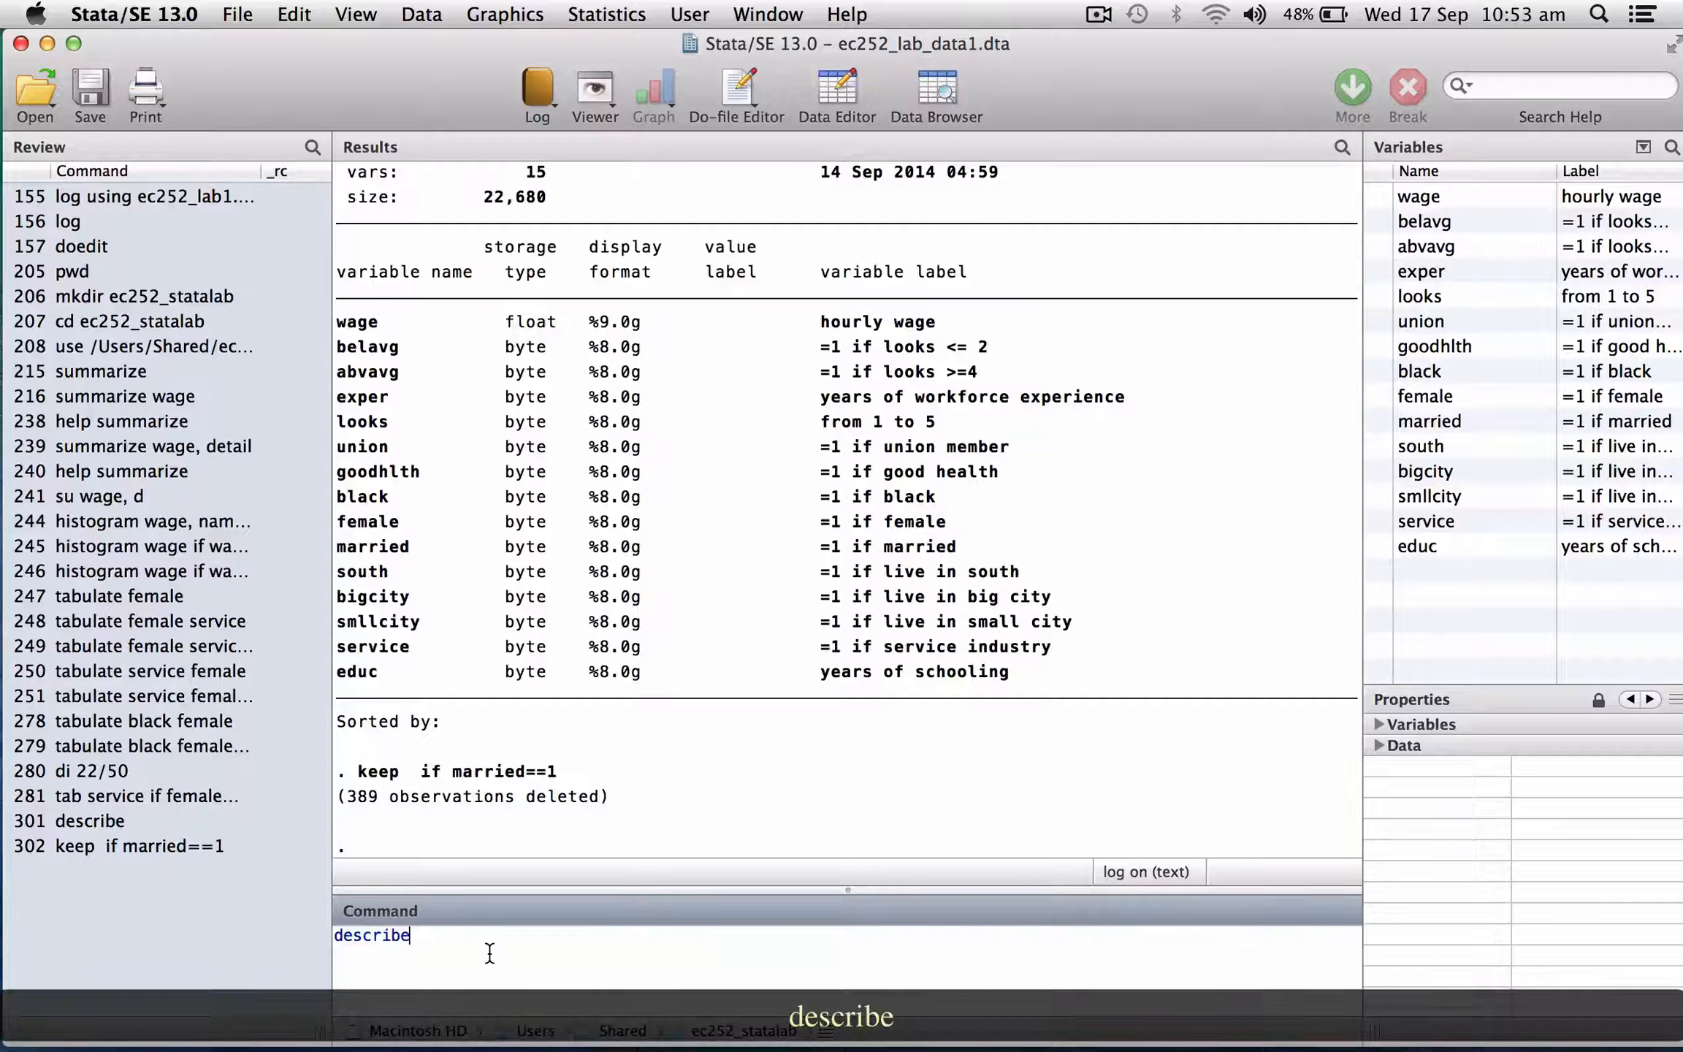
key("Return")
key("space")
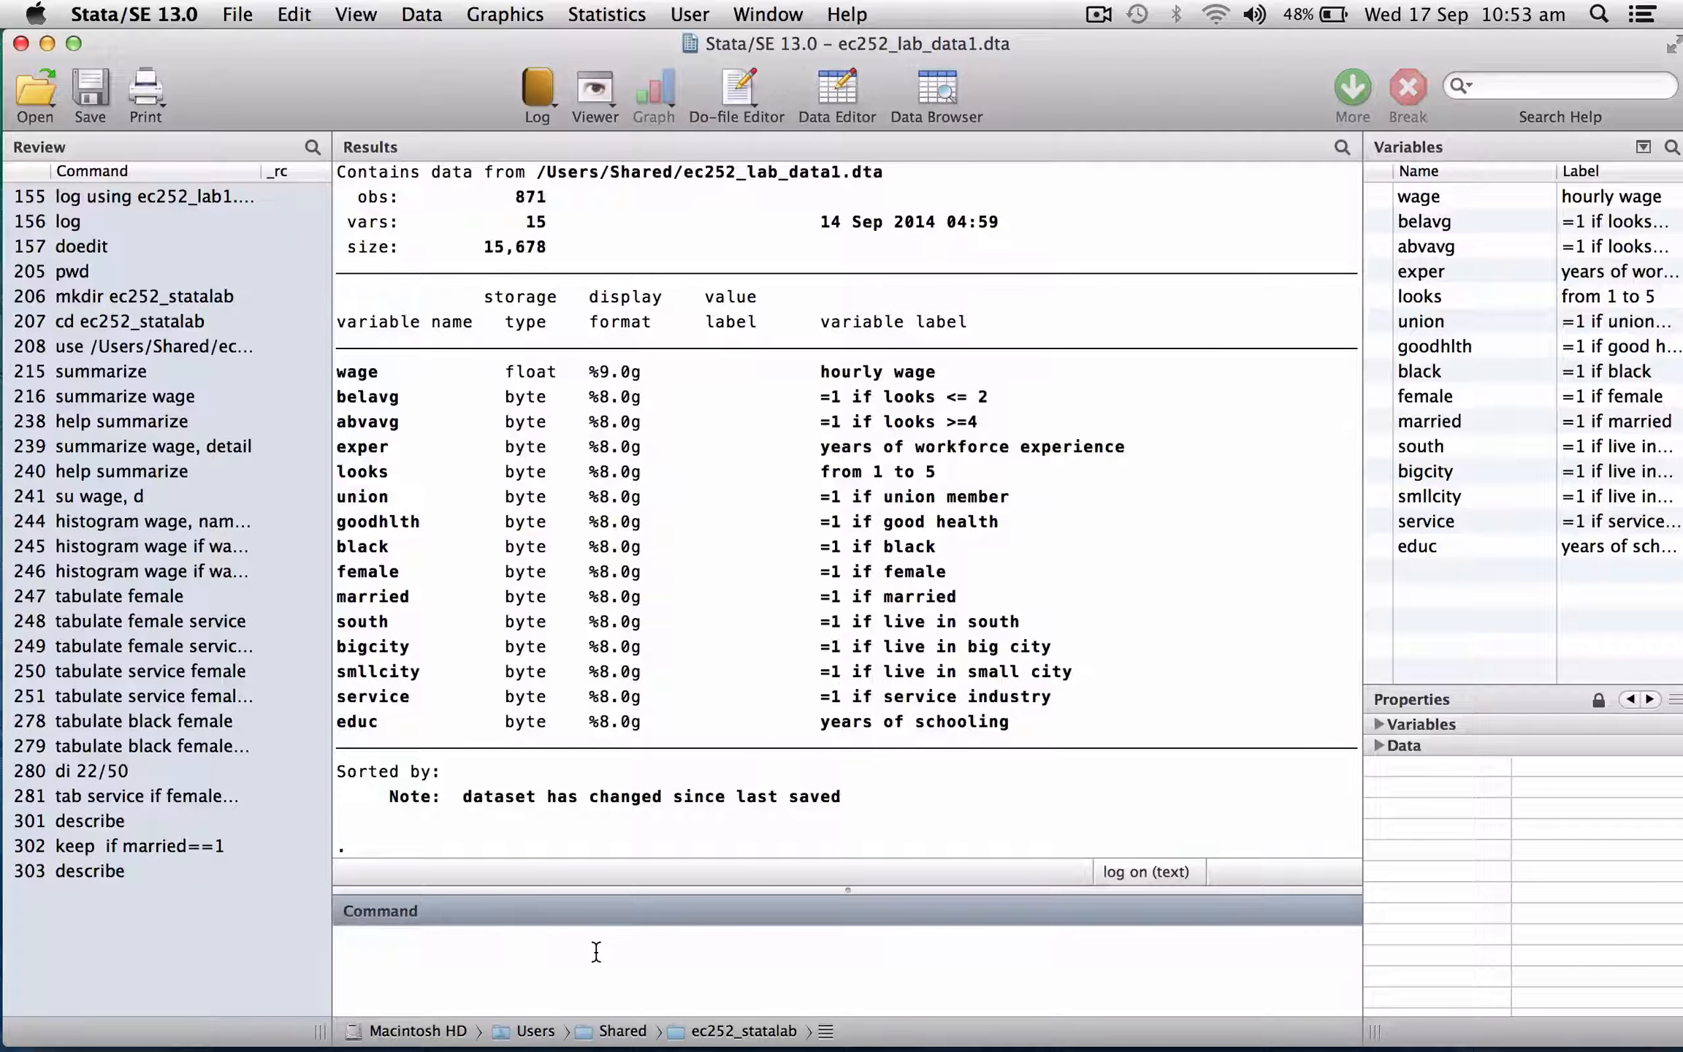
Save the data as ec252_lab_data1_married.dta, replacing any existing file.
type("save")
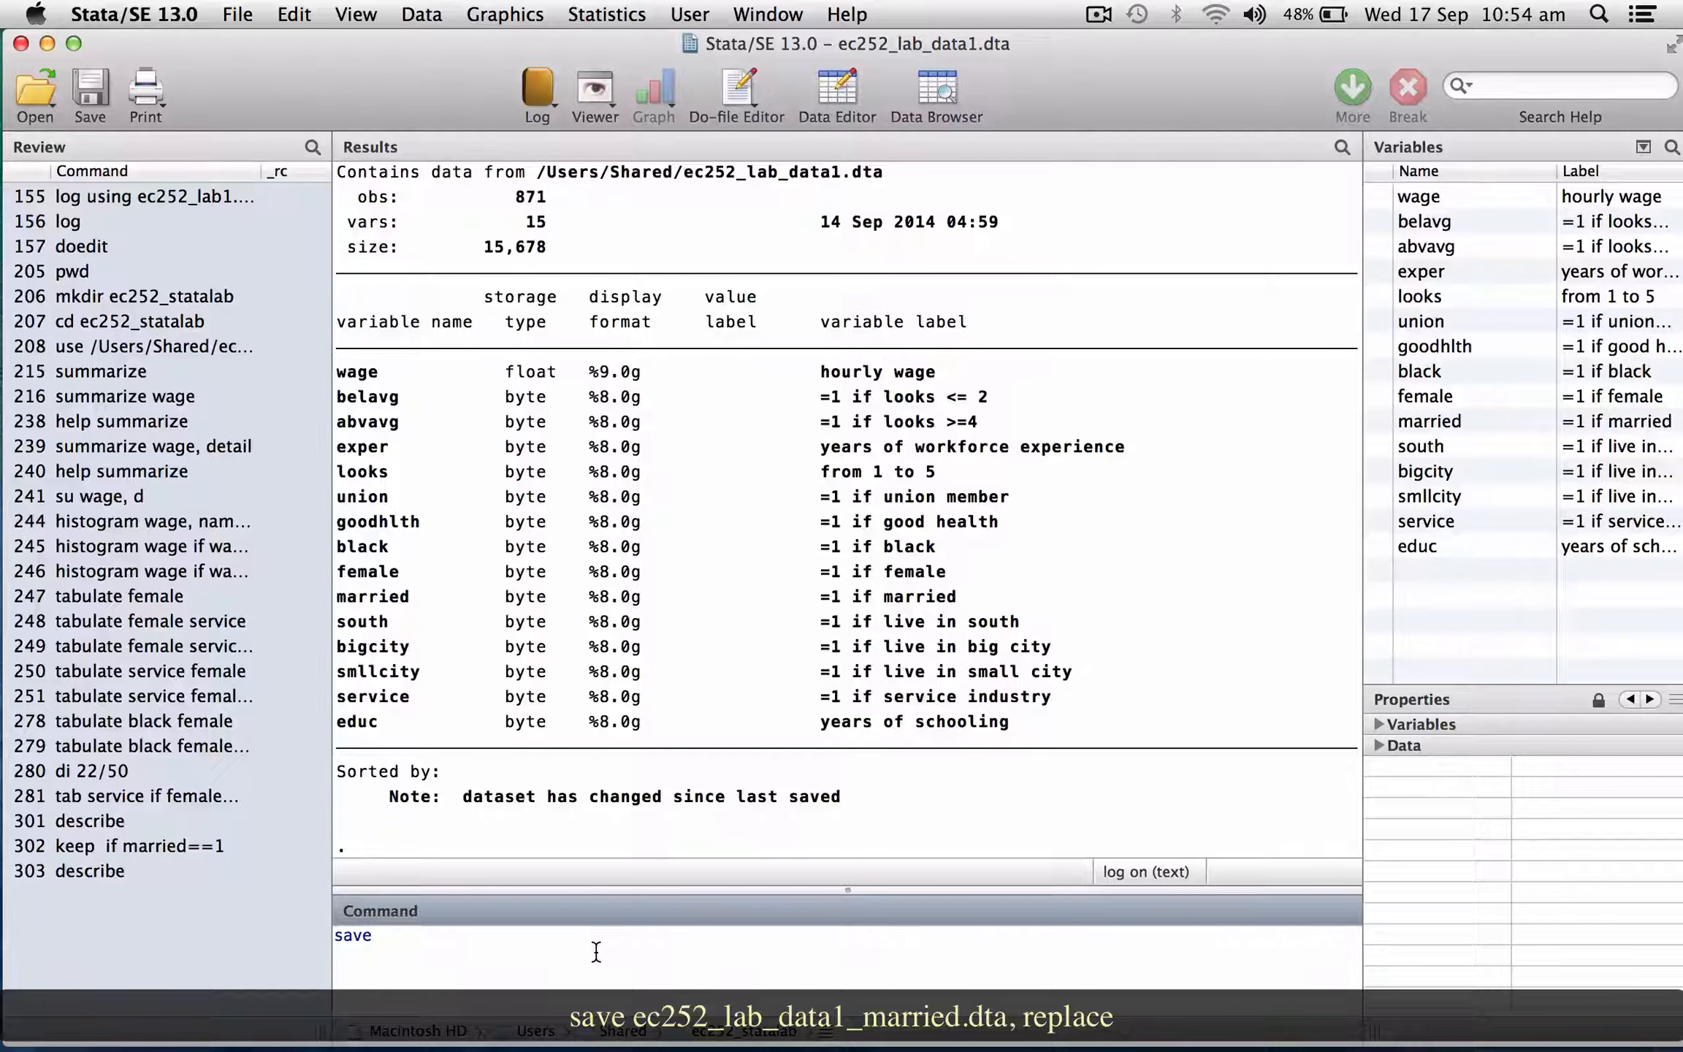
type("ec252_lab_data1_married")
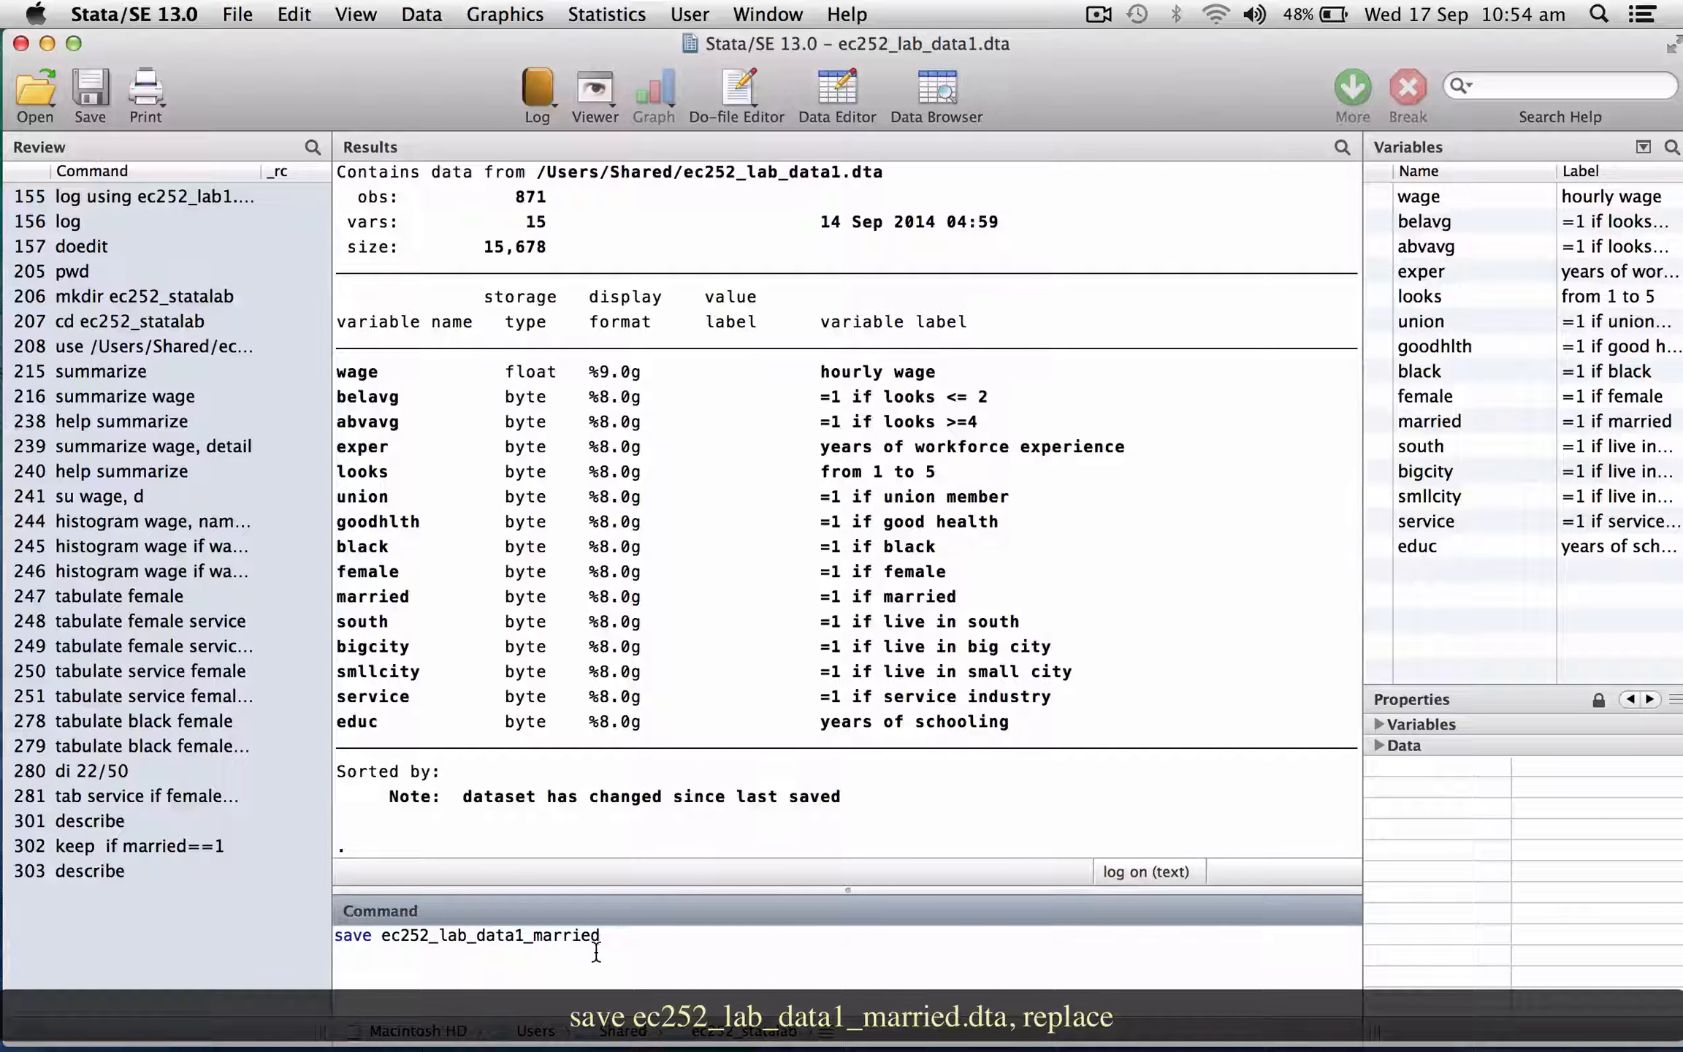
type(".dta, replace")
key("Return")
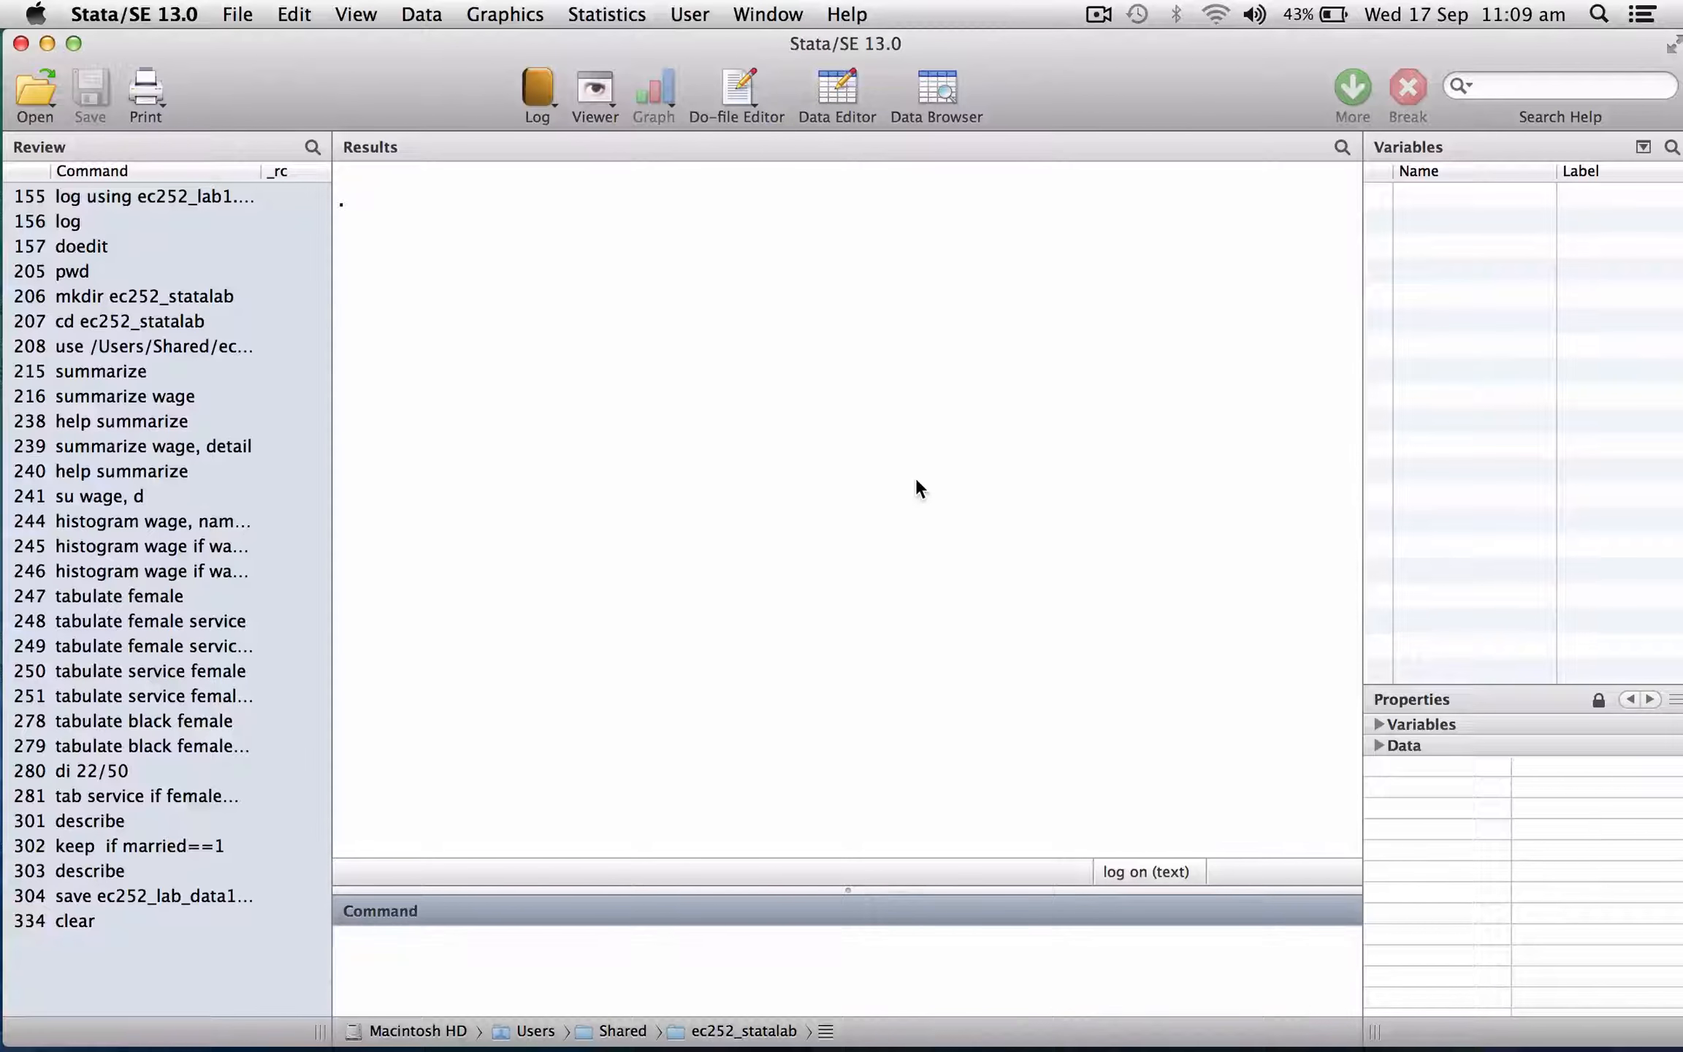
Load ec252_lab_data1.dta, clearing the data currently in memory.
type("use ec252")
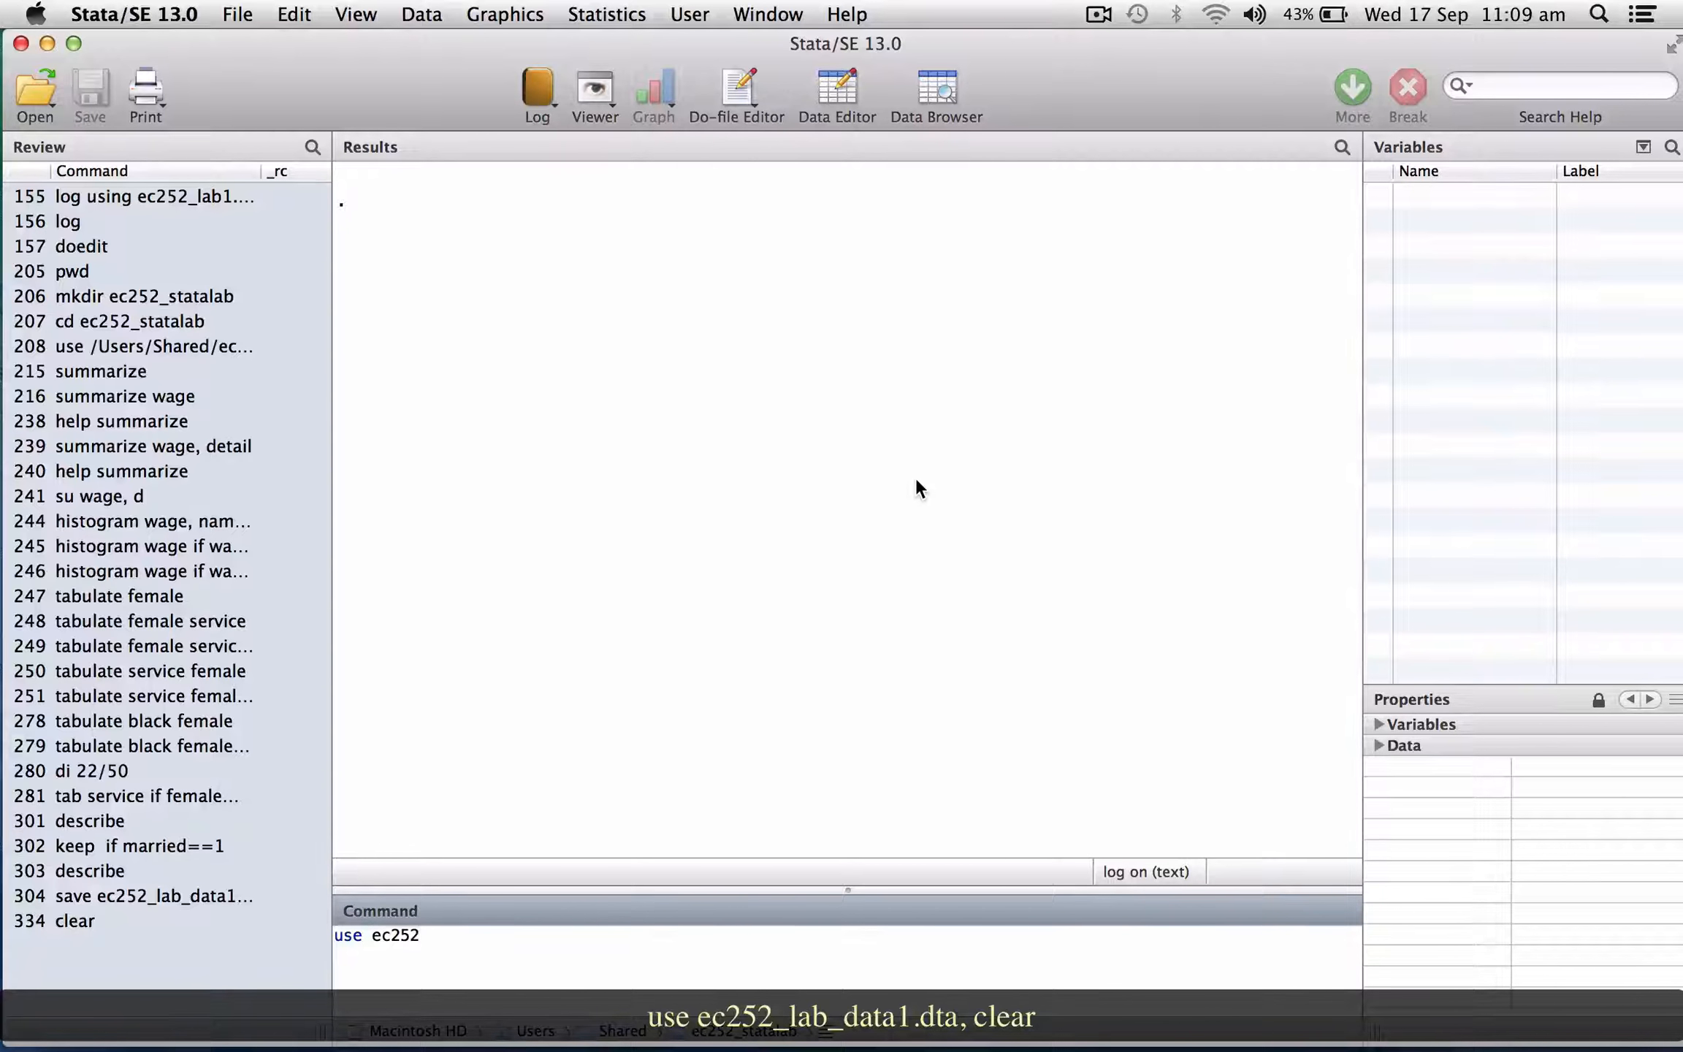
type("_lab_data1.dta, rep")
key("BackSpace")
key("BackSpace")
key("BackSpace")
type("clear")
key("Return")
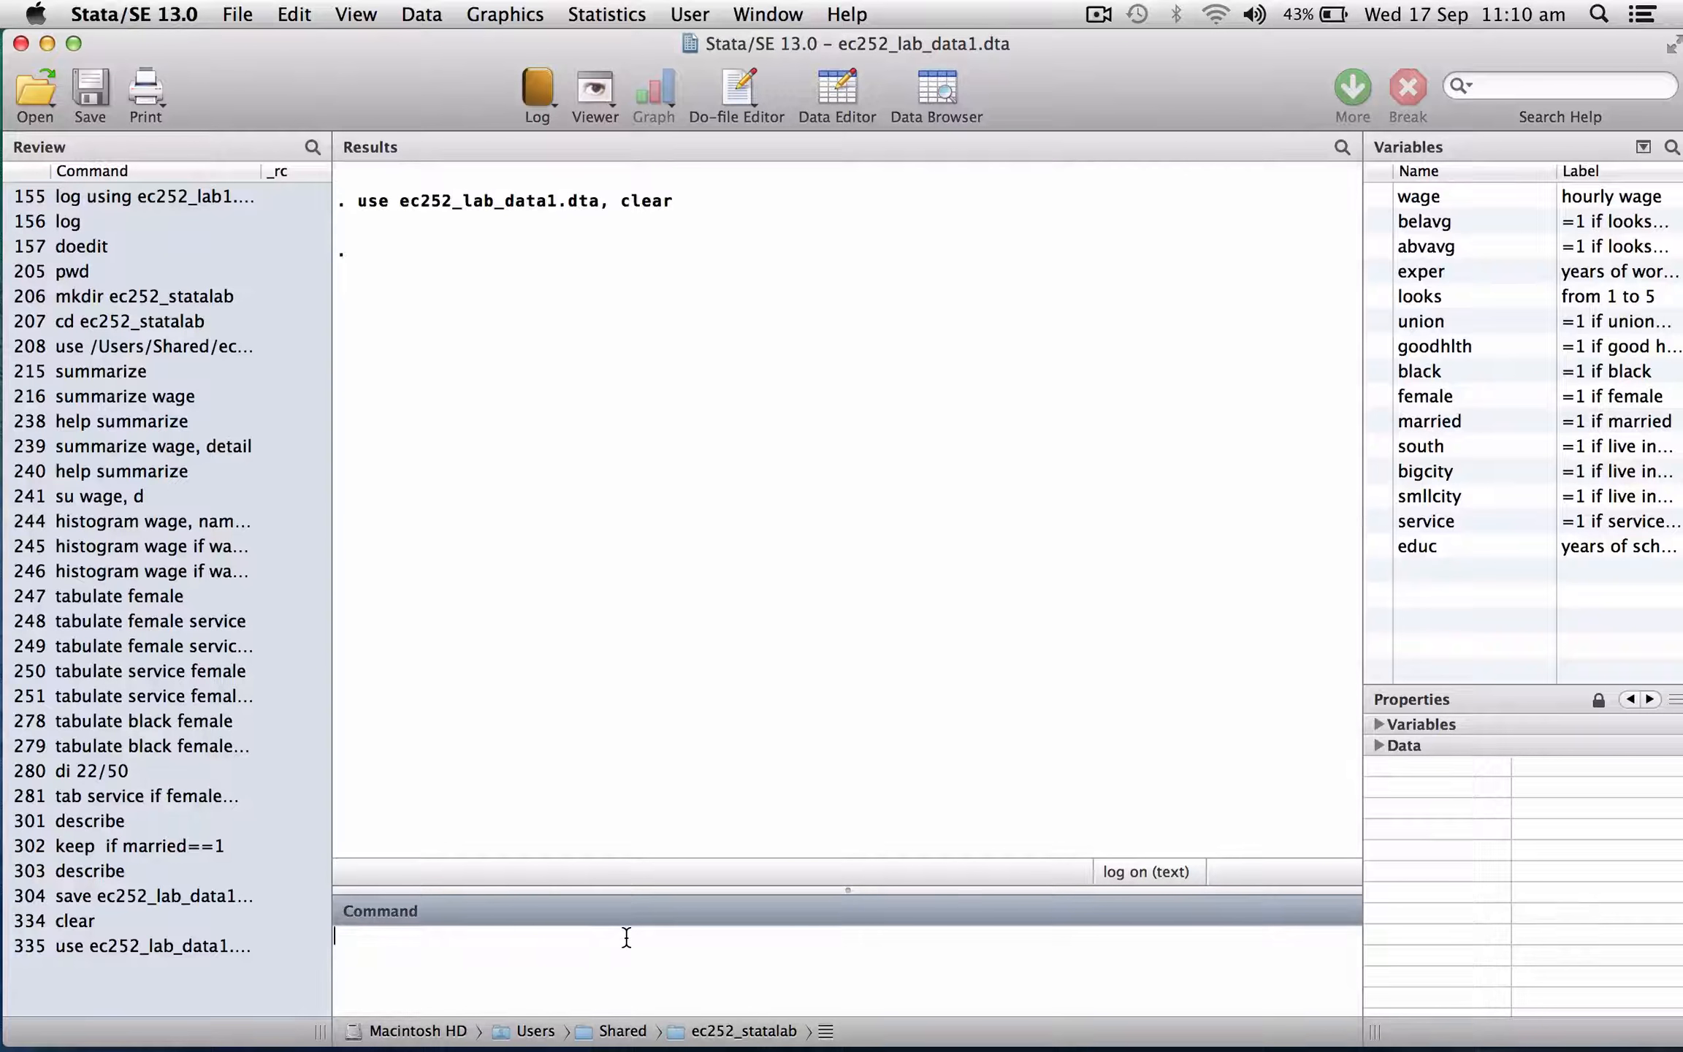
Keep only the variables wage, married and female.
type("keep wage ")
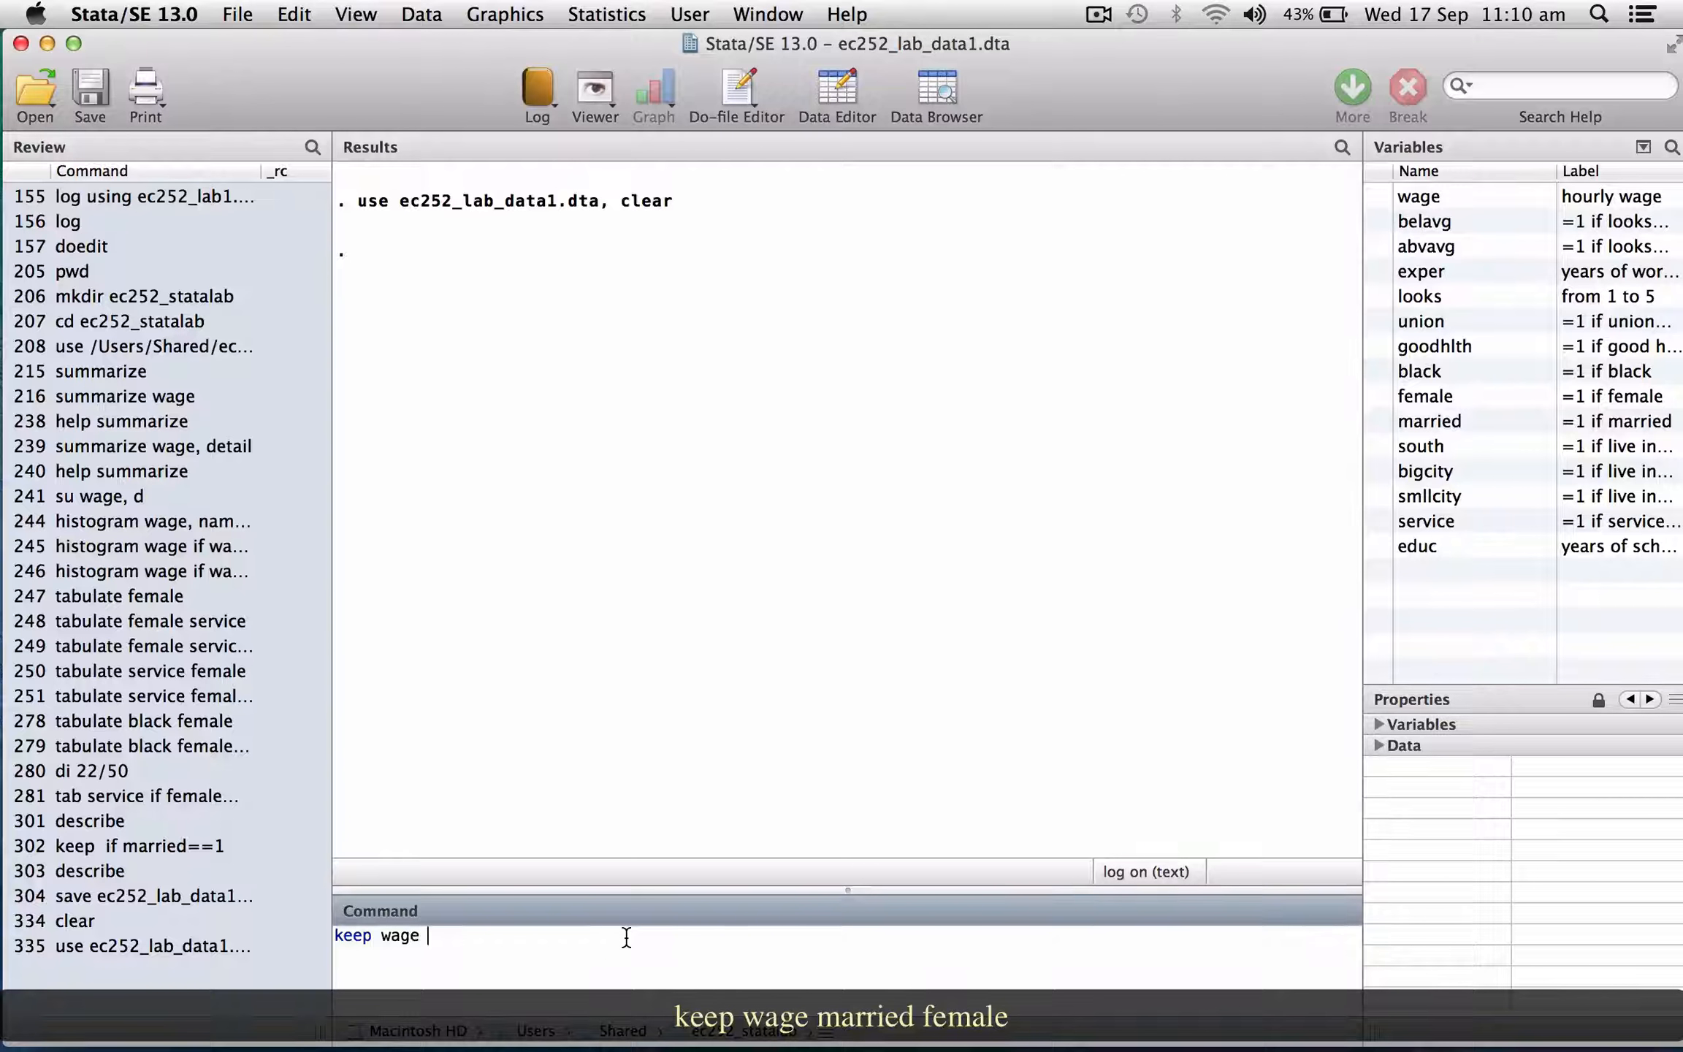
type("married female")
key("Return")
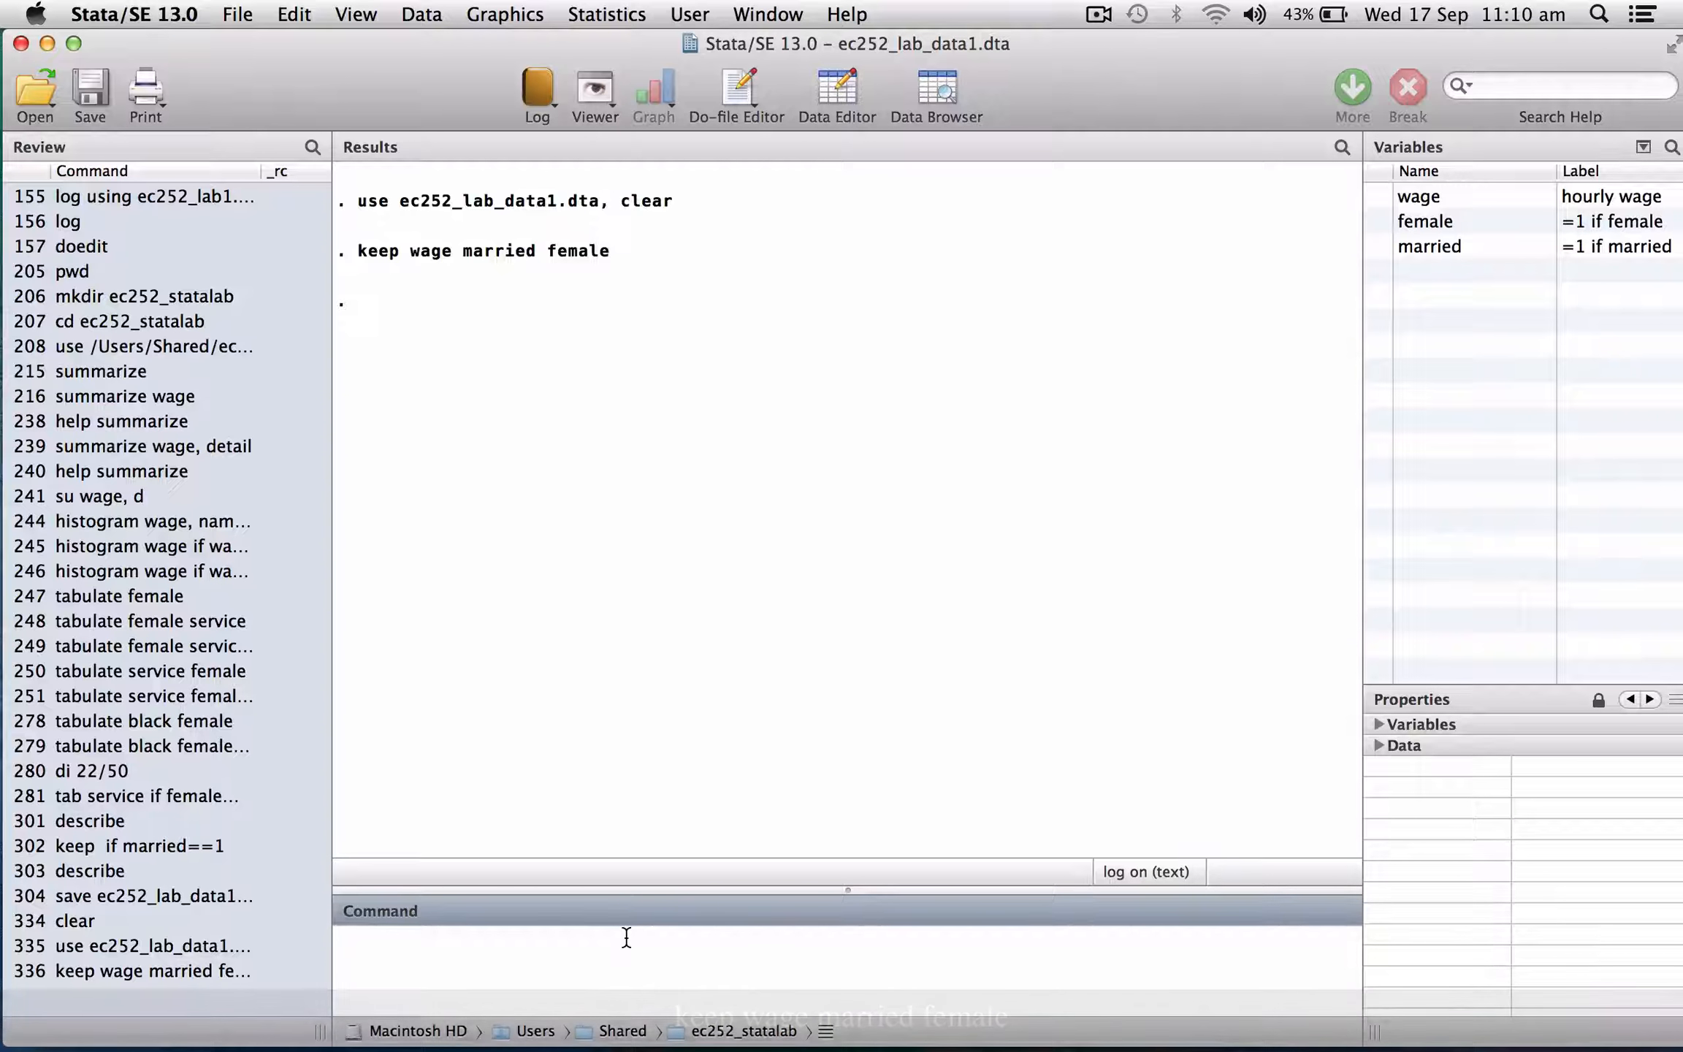
Describe the dataset to check the remaining variables.
type("describe")
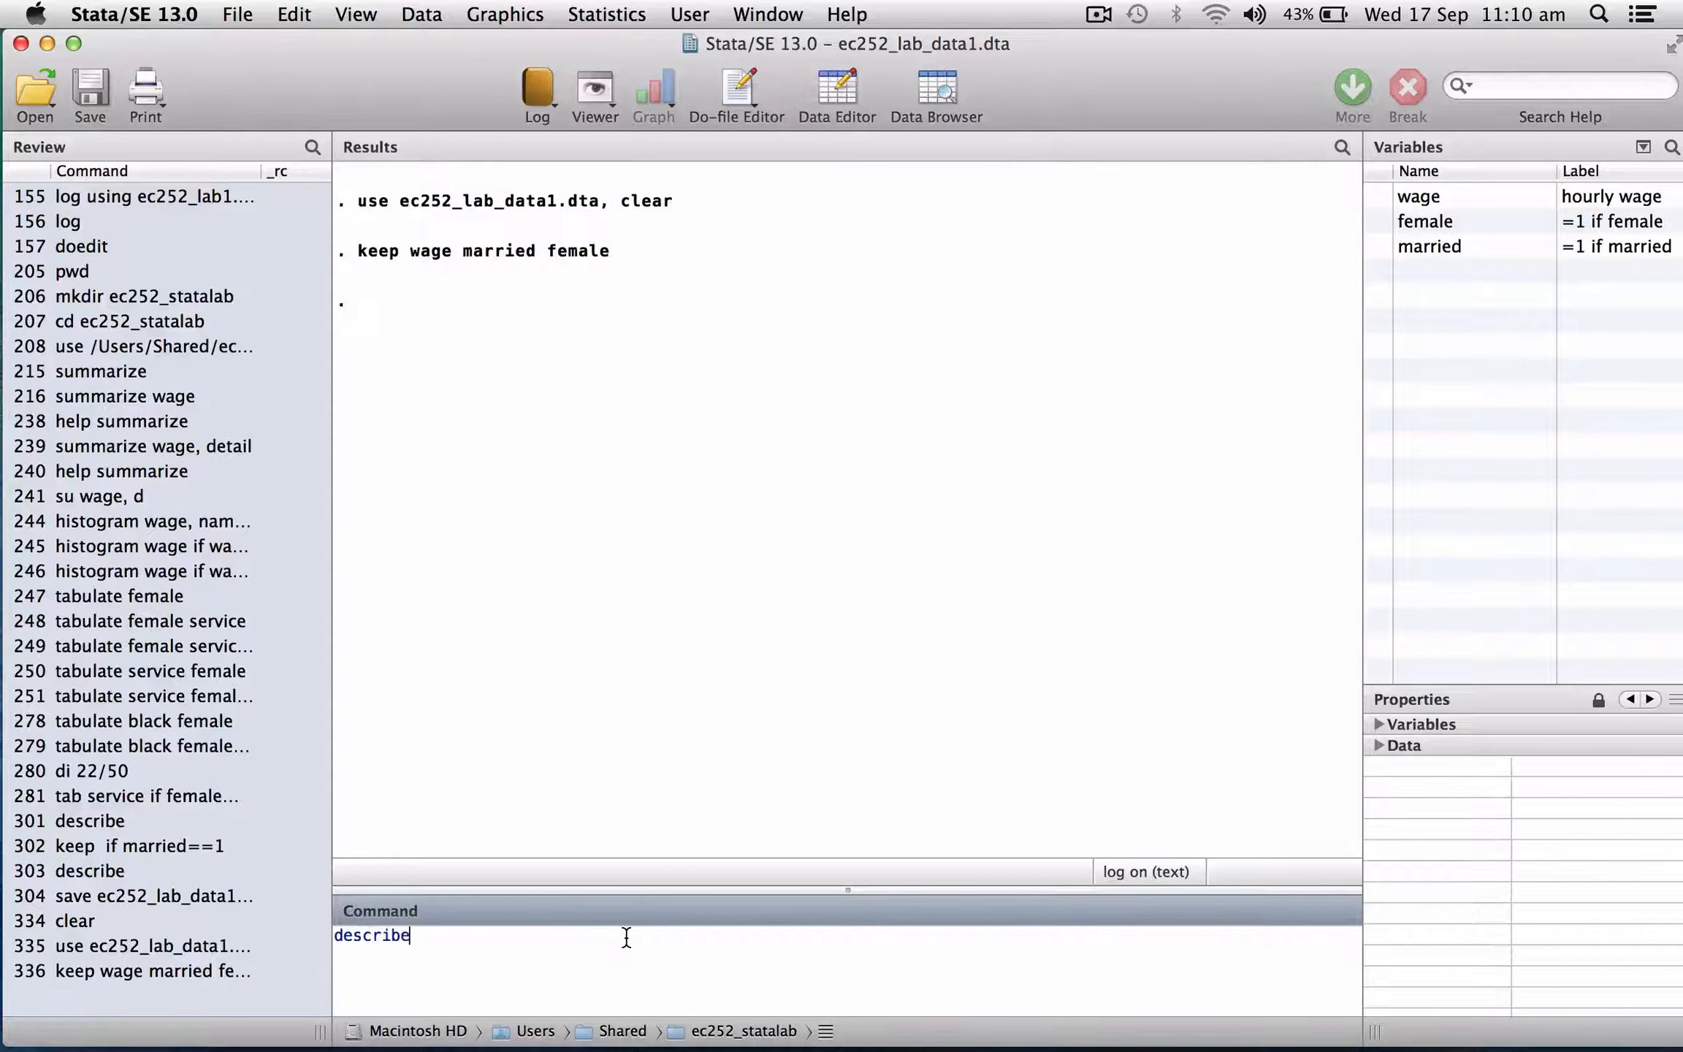
key("Return")
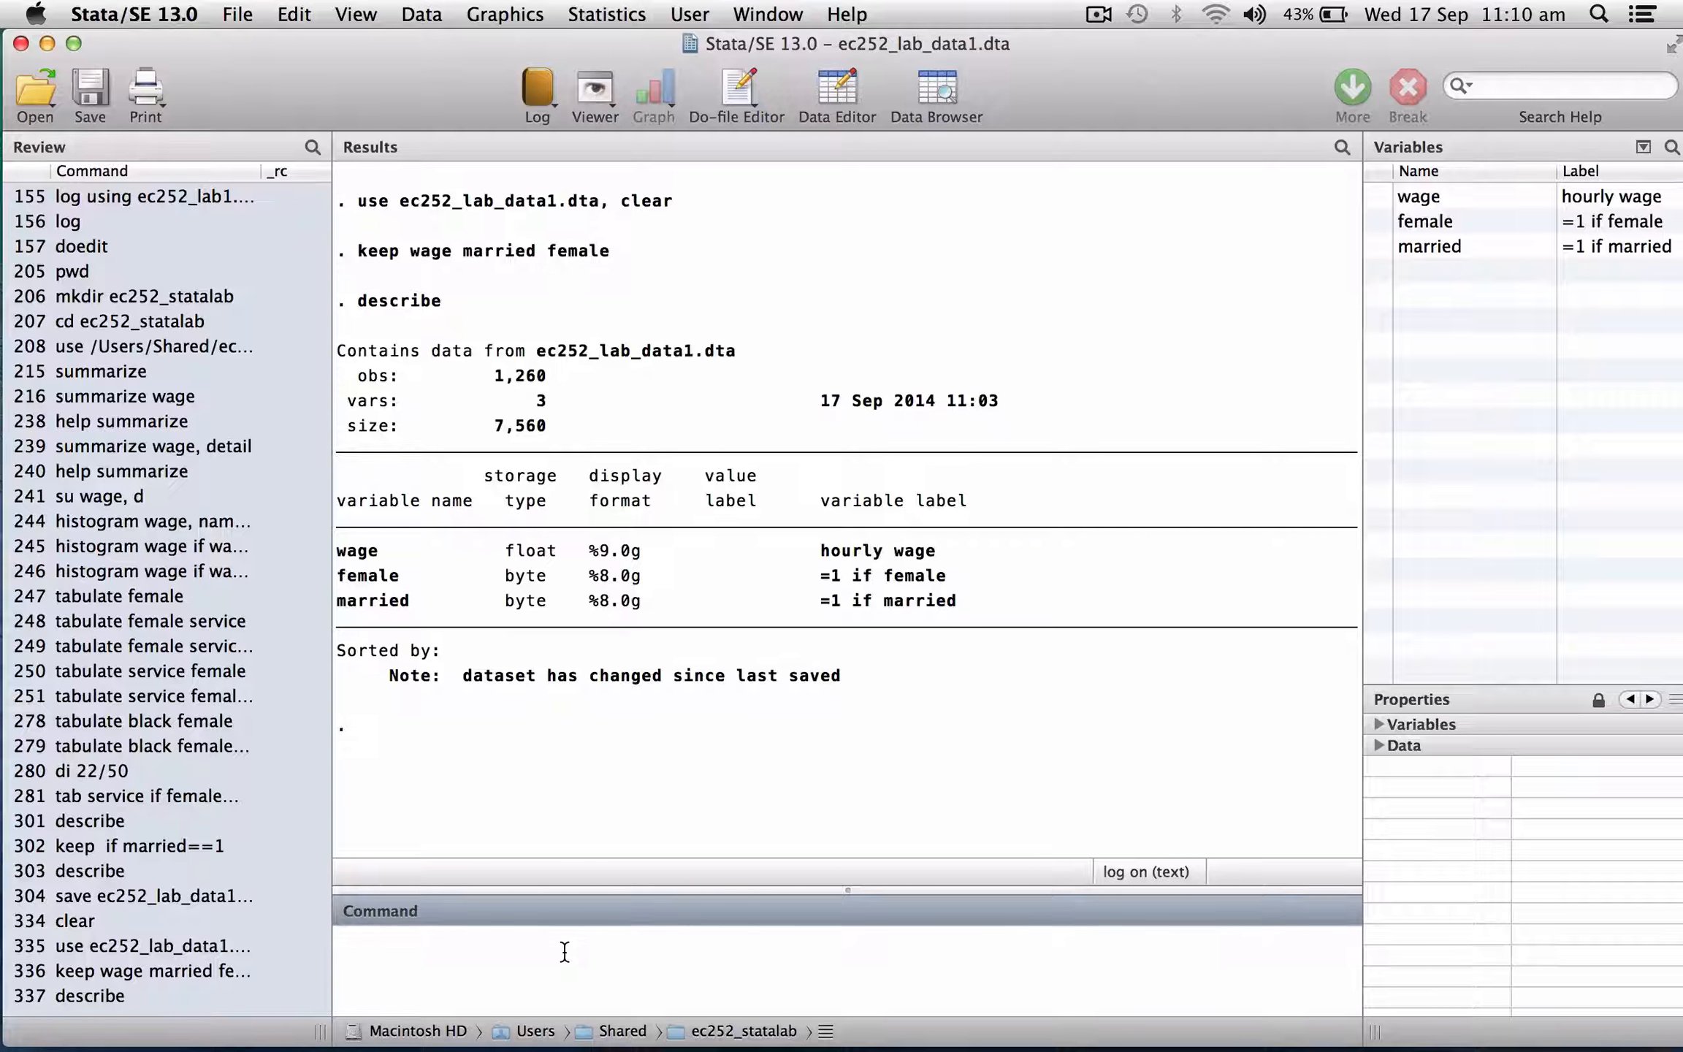
Save the data as ec252_lab_data1_subset.dta, replacing any existing file.
type("save ec")
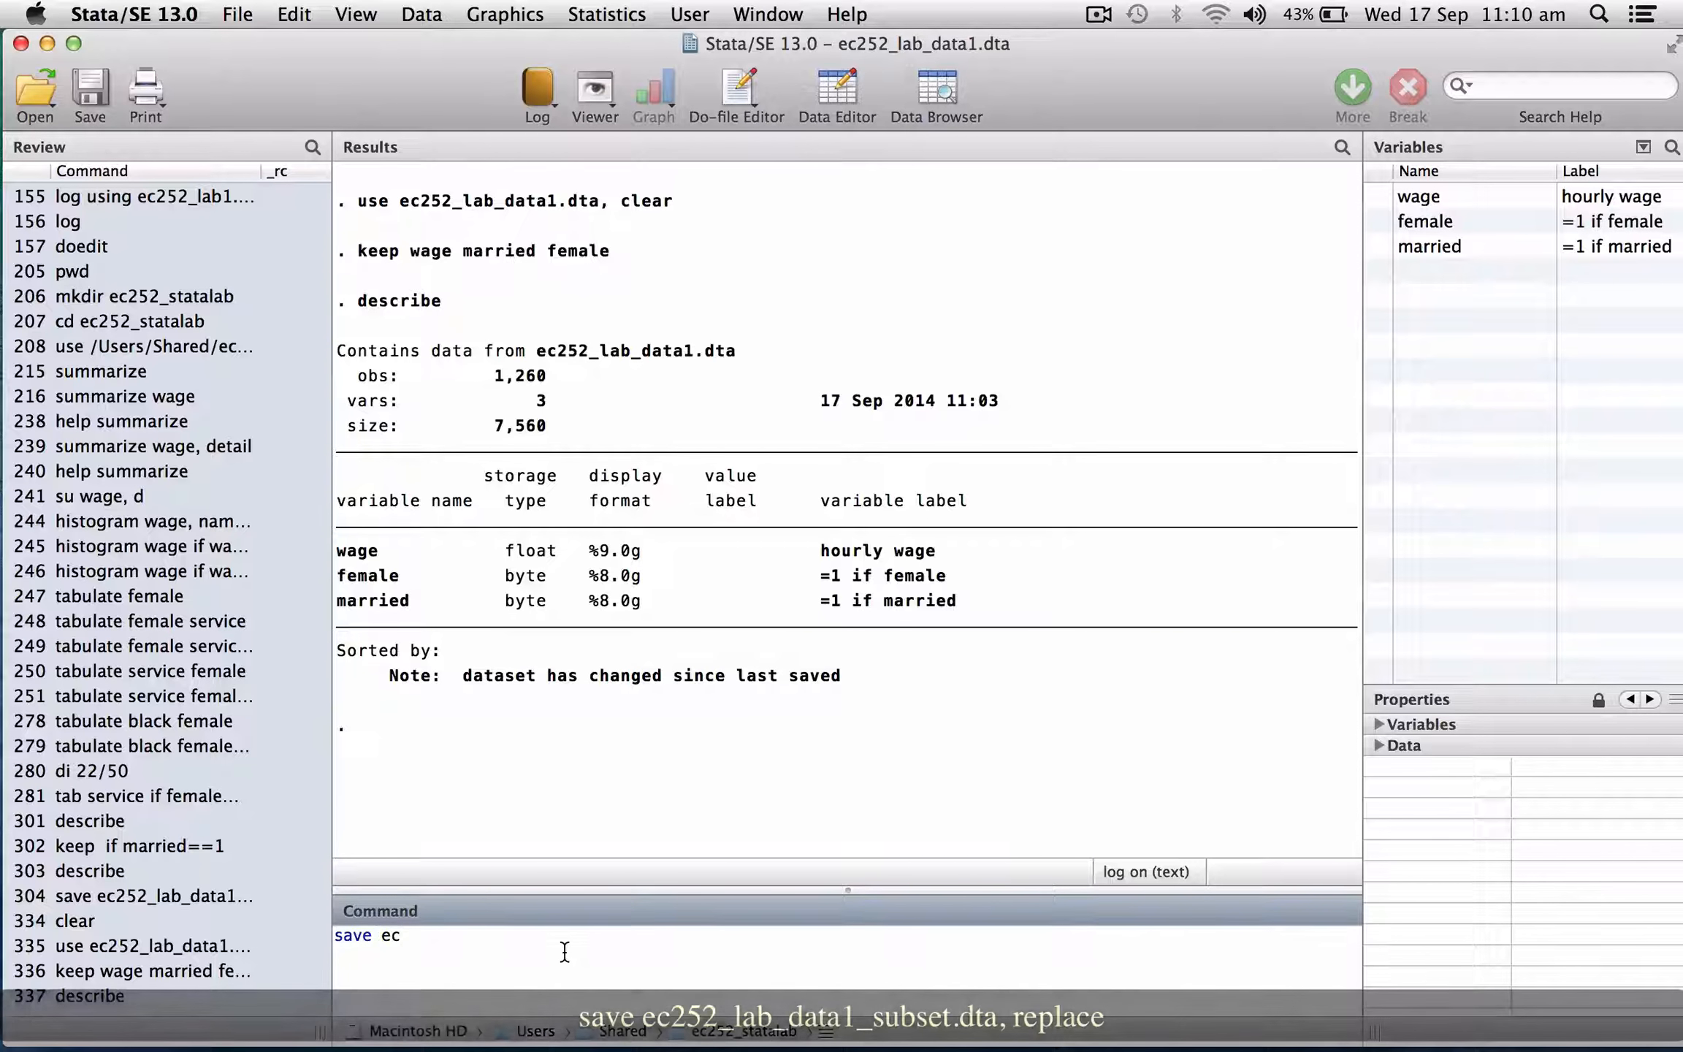
type("252")
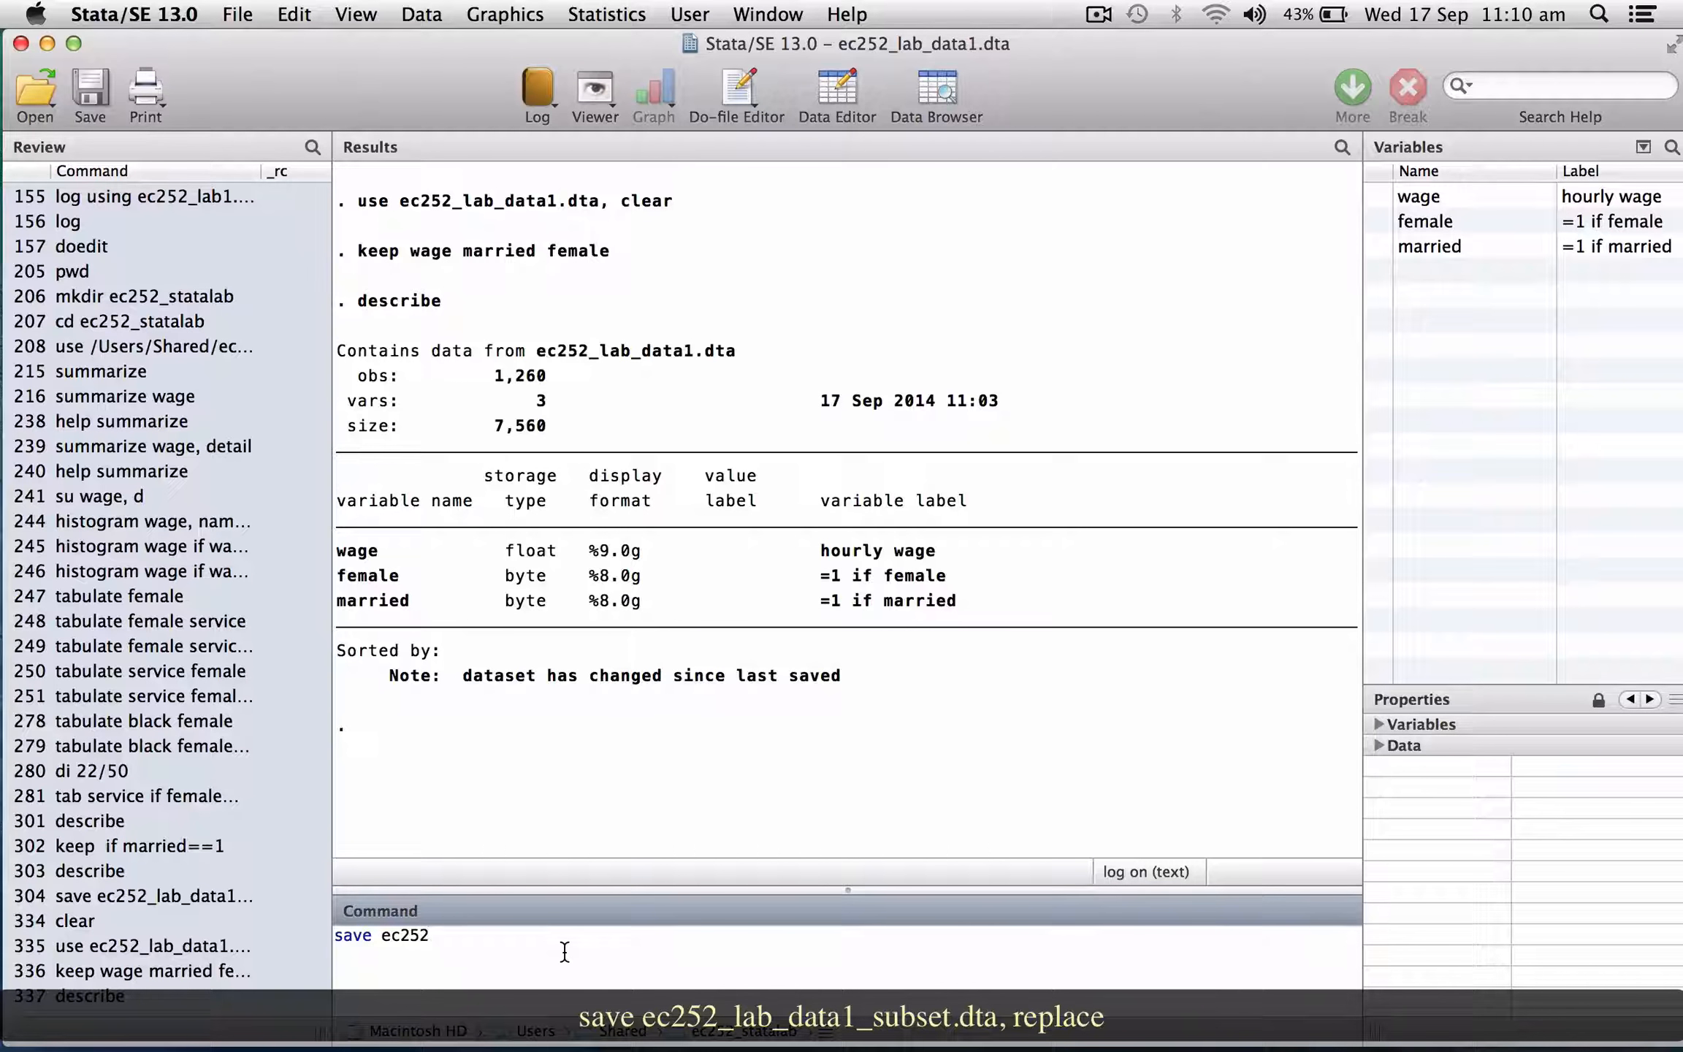
type("_lab_data1_subset.dta, replace")
key("Return")
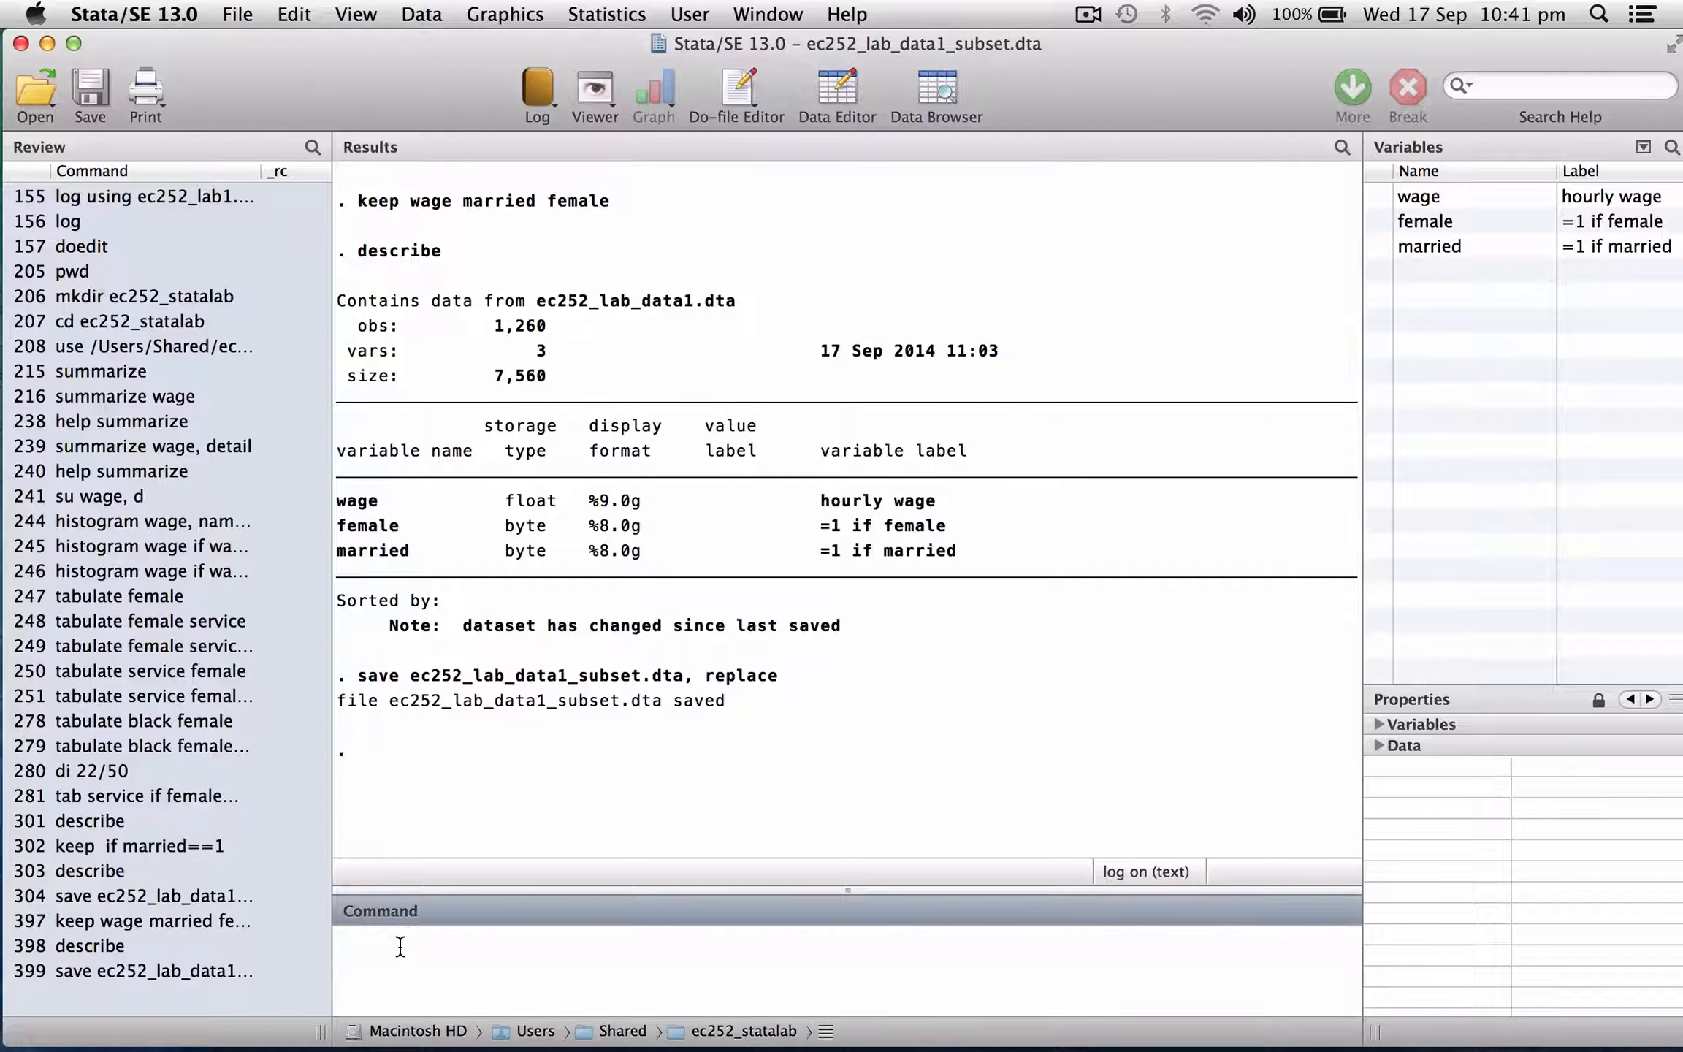
Reload ec252_lab_data1.dta, clearing the subset from memory.
type("use ec")
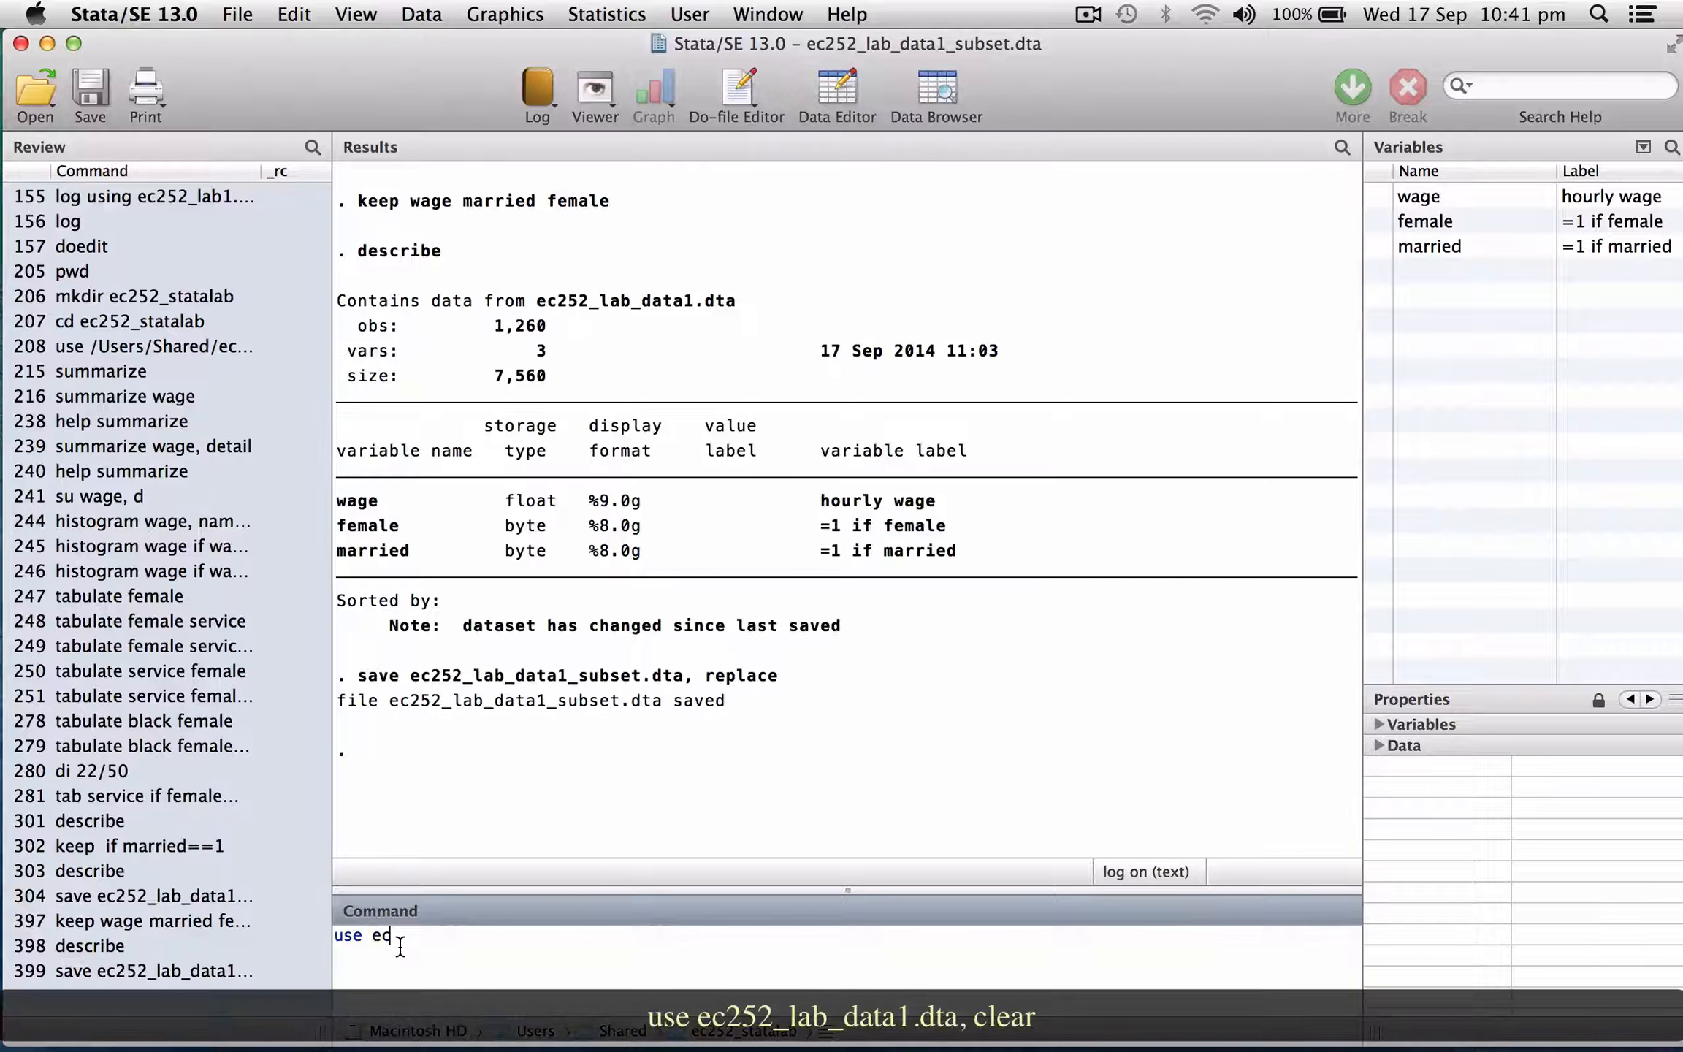
type("252_lab_data1.dta, clear")
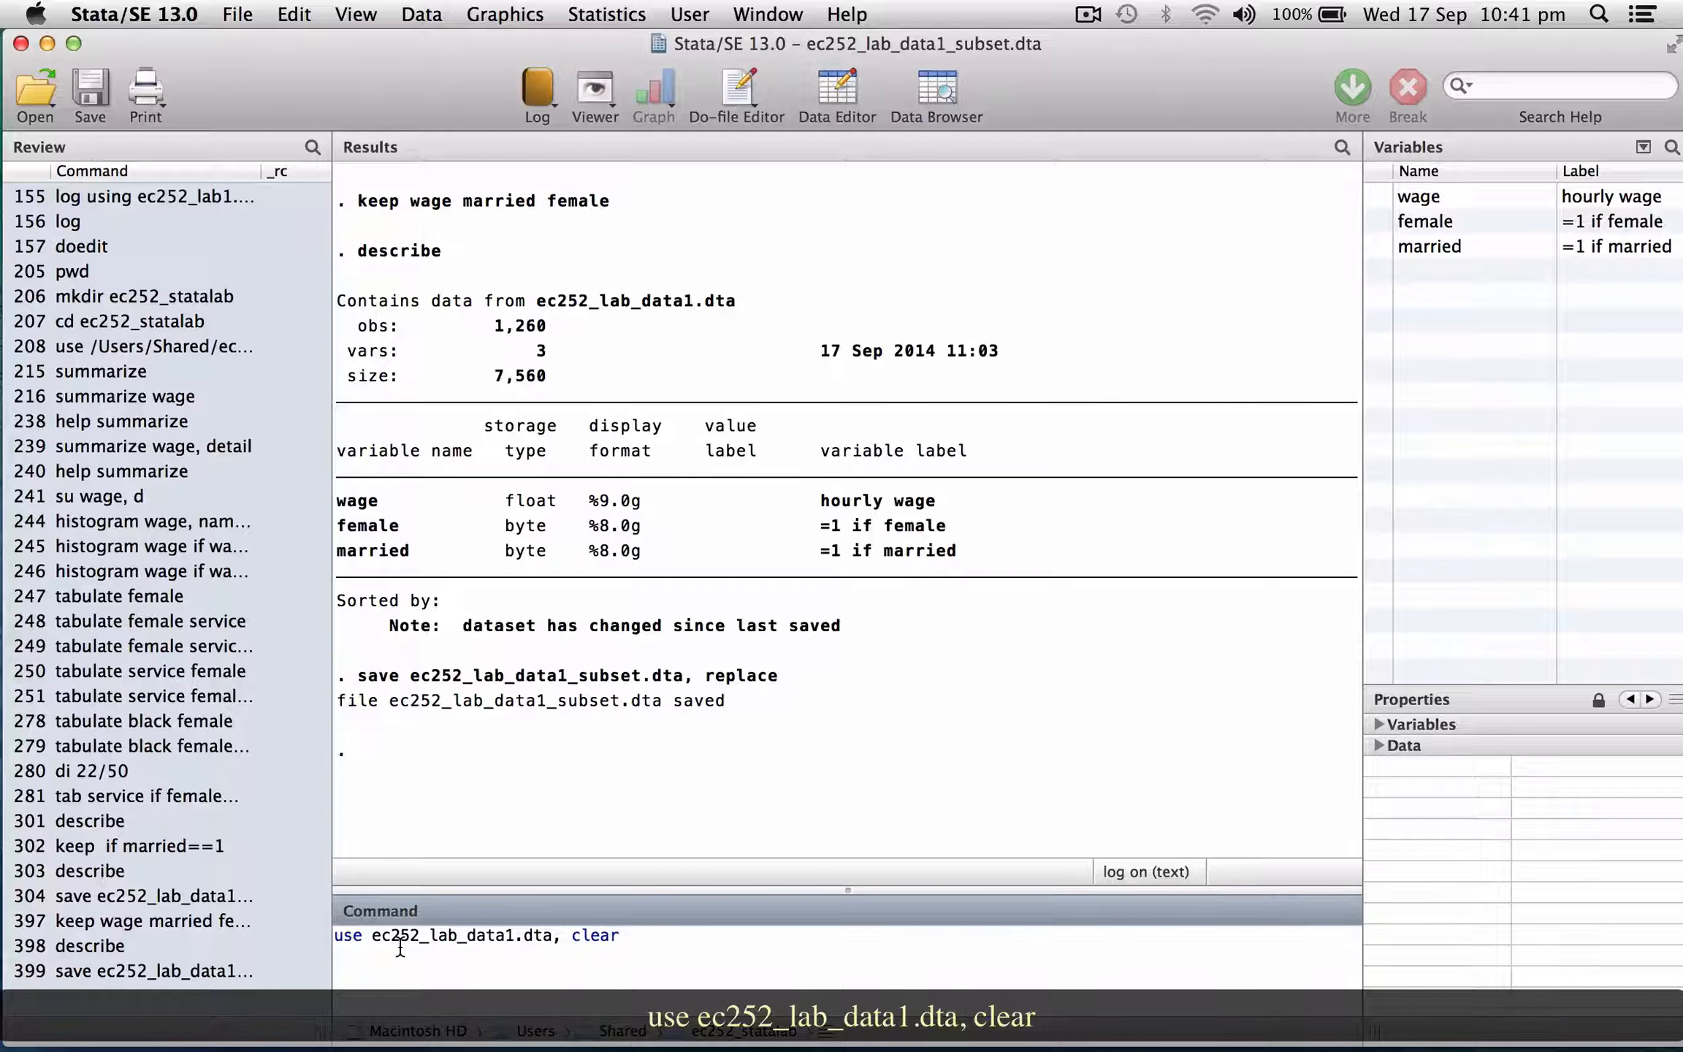
key("Return")
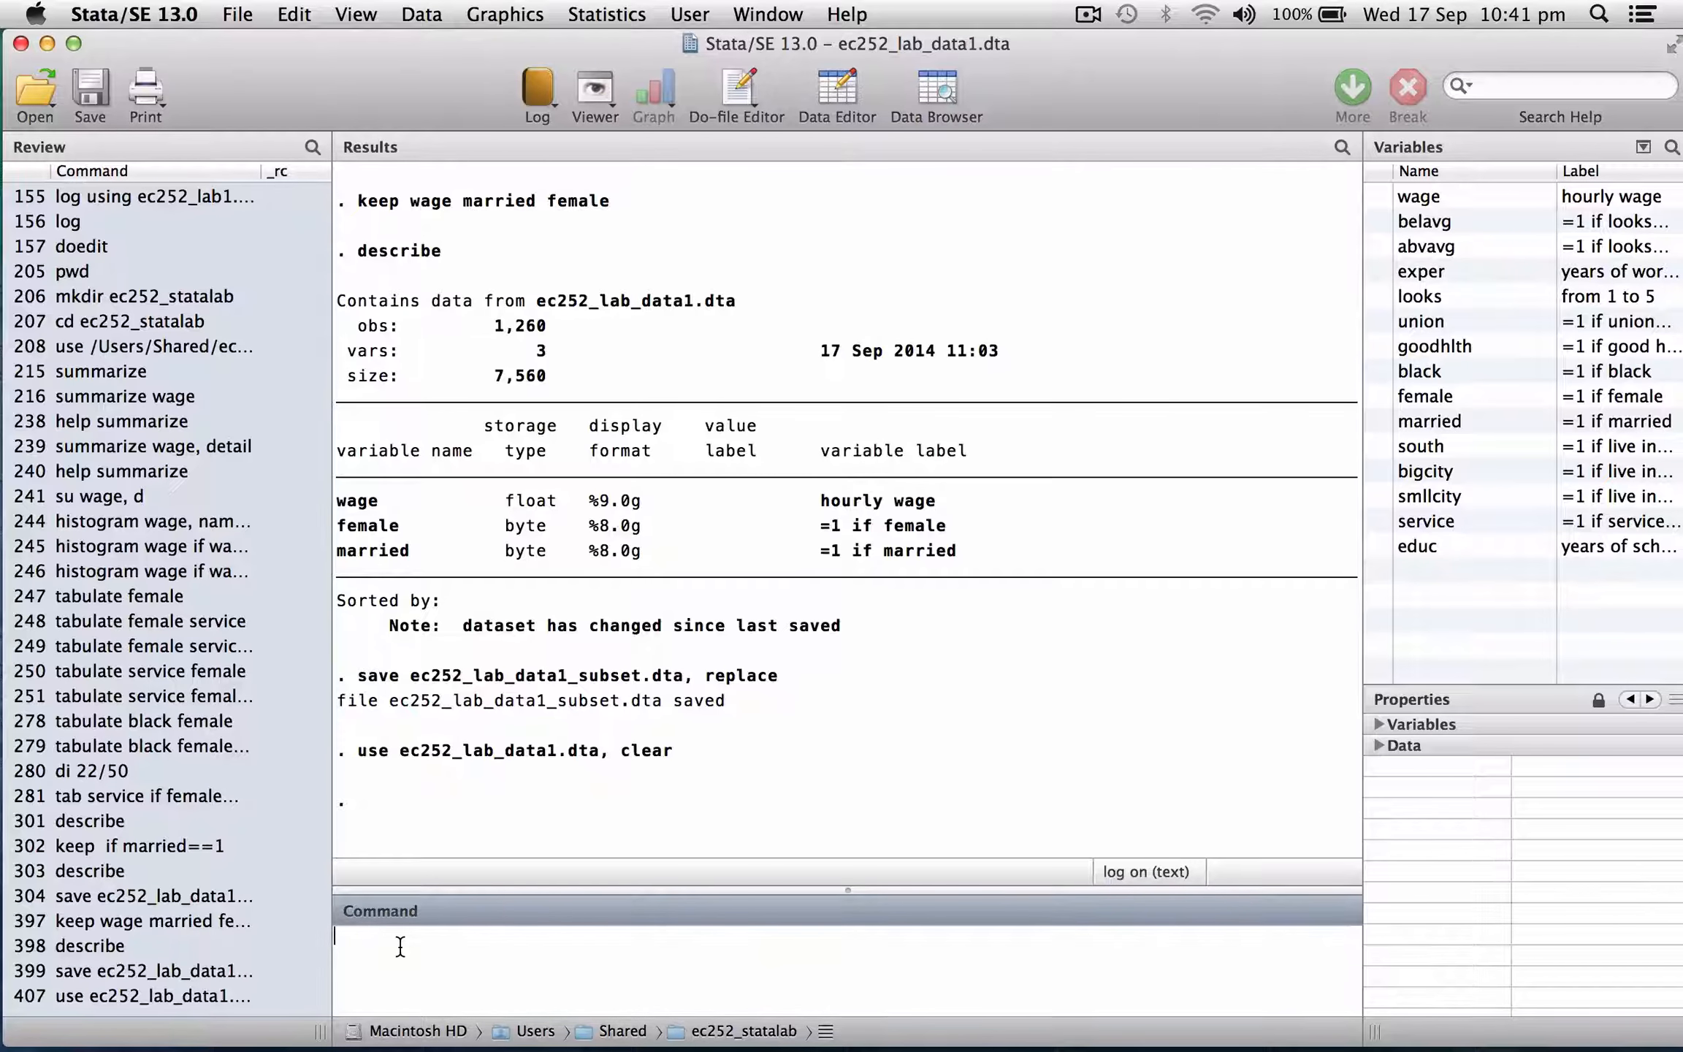
Generate a new variable lwage equal to ln(wage).
type("generate")
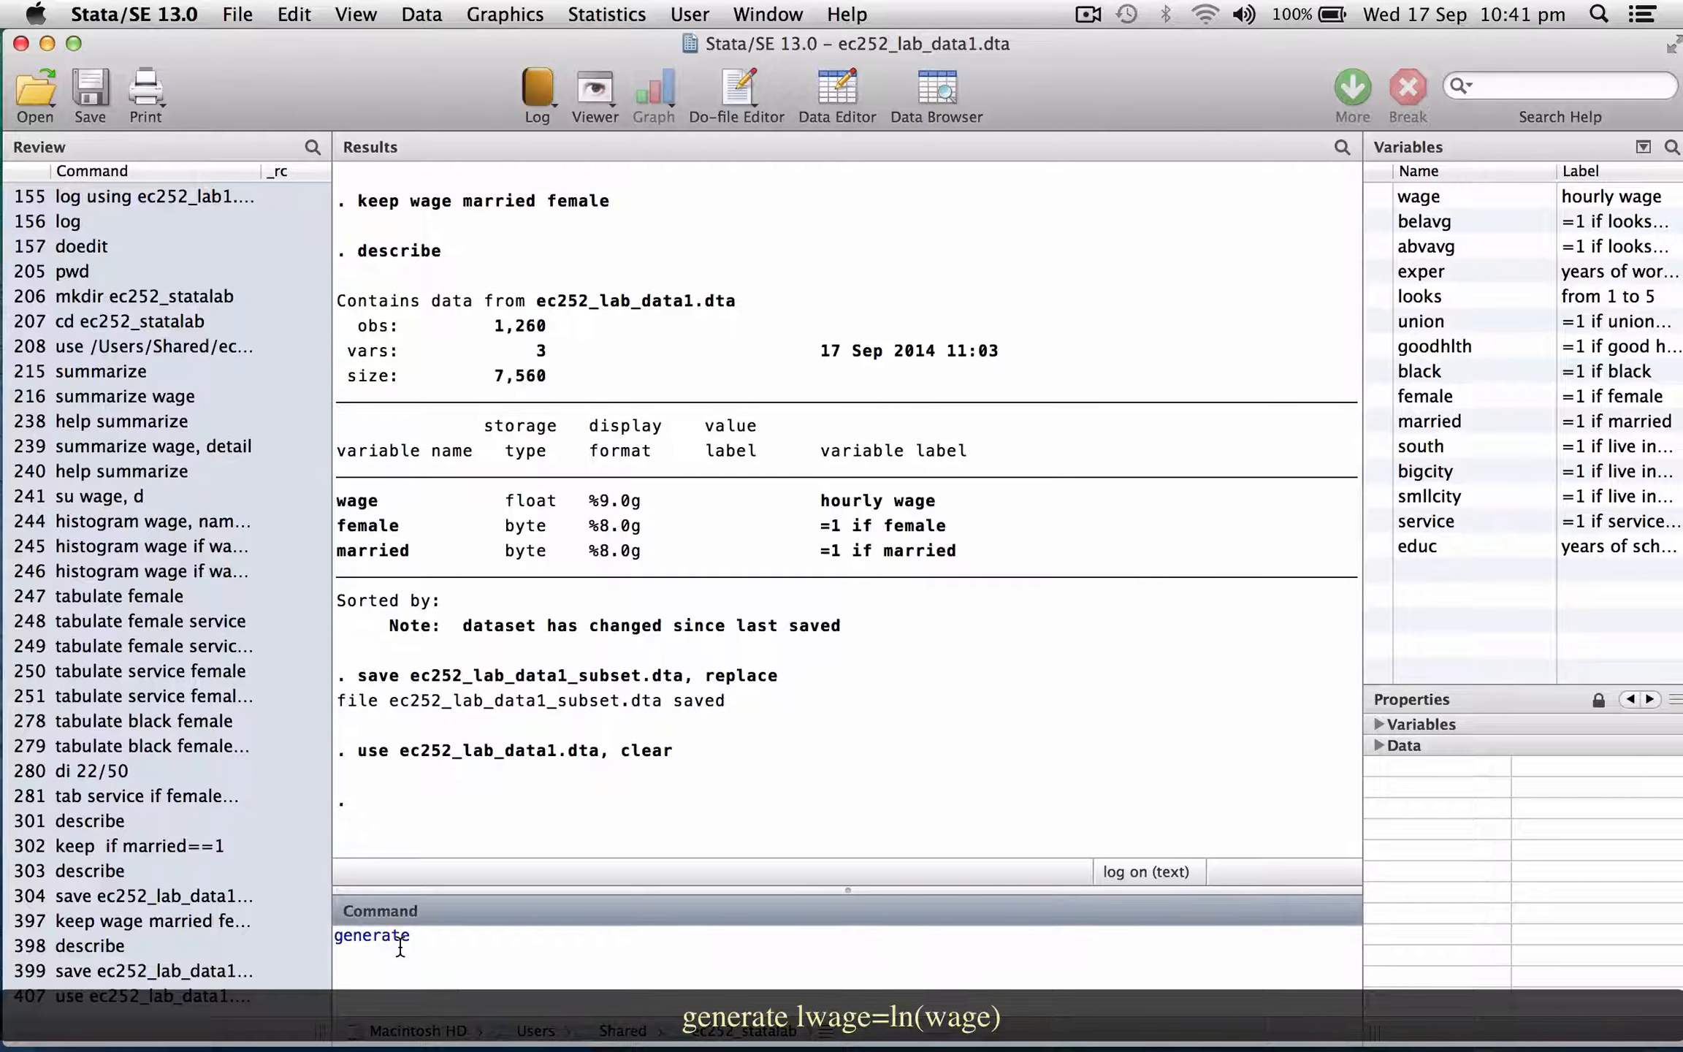
type(" lwage")
type("=ln(wage)")
key("Return")
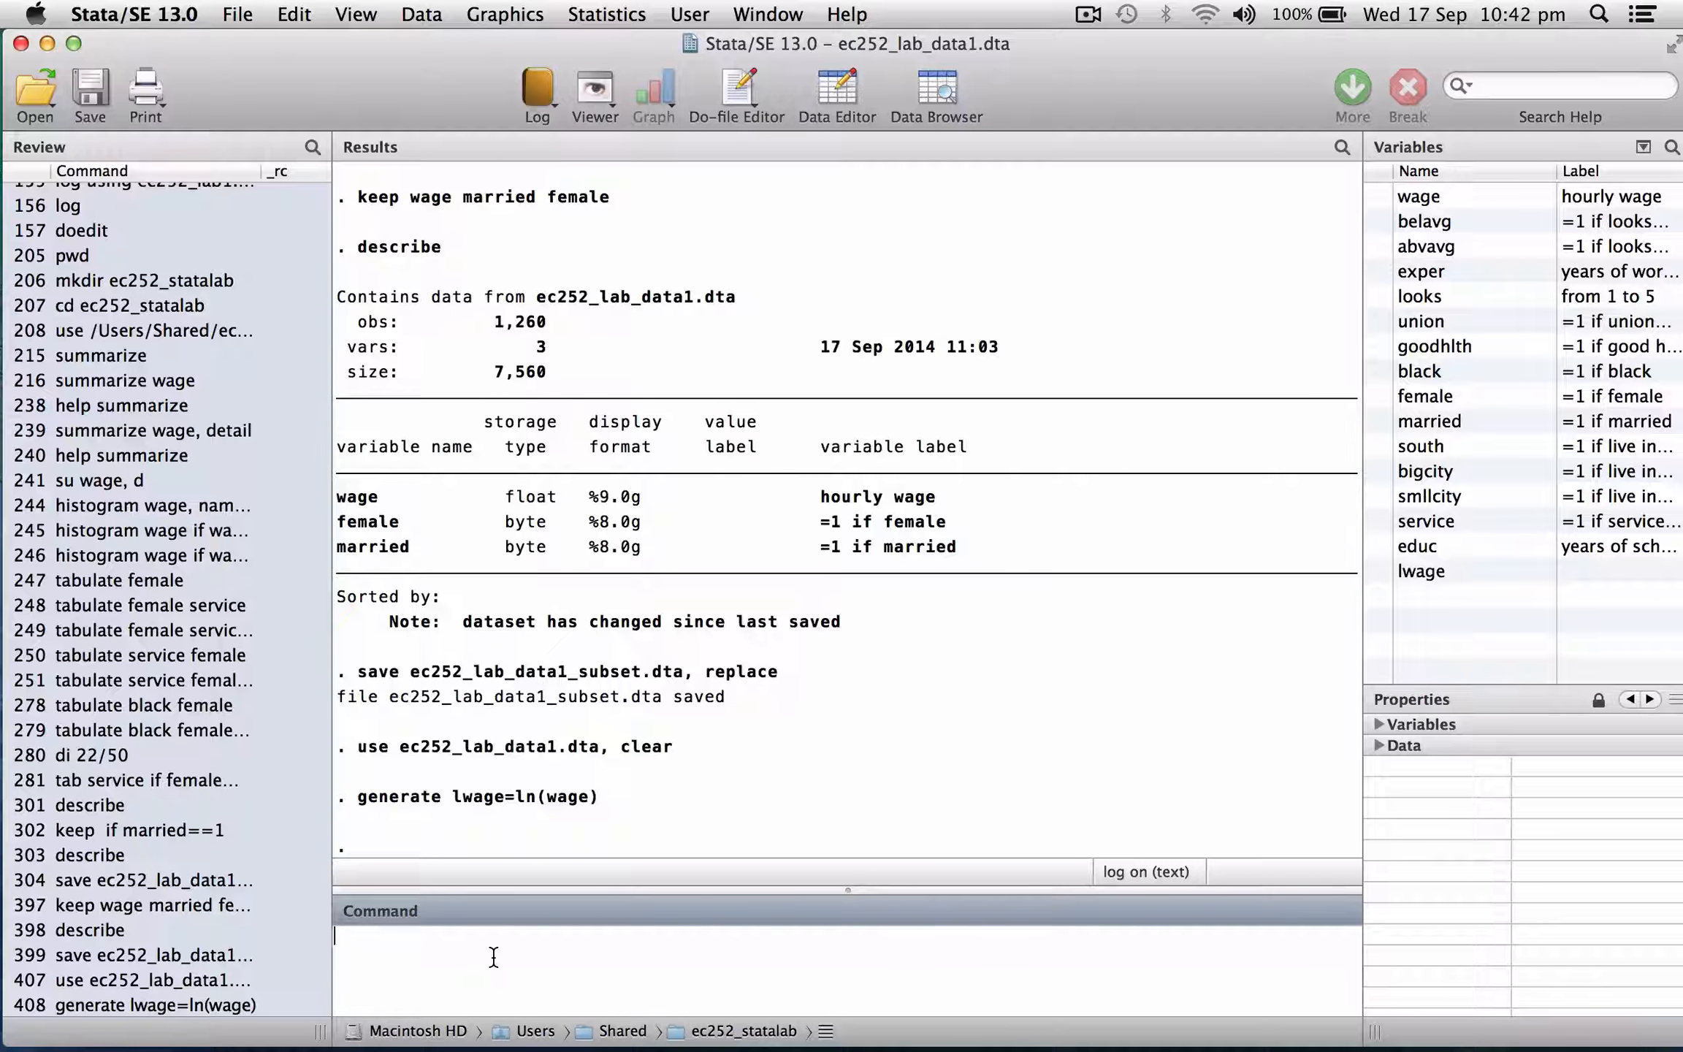
Label the variable lwage as "log(wage)".
type("label")
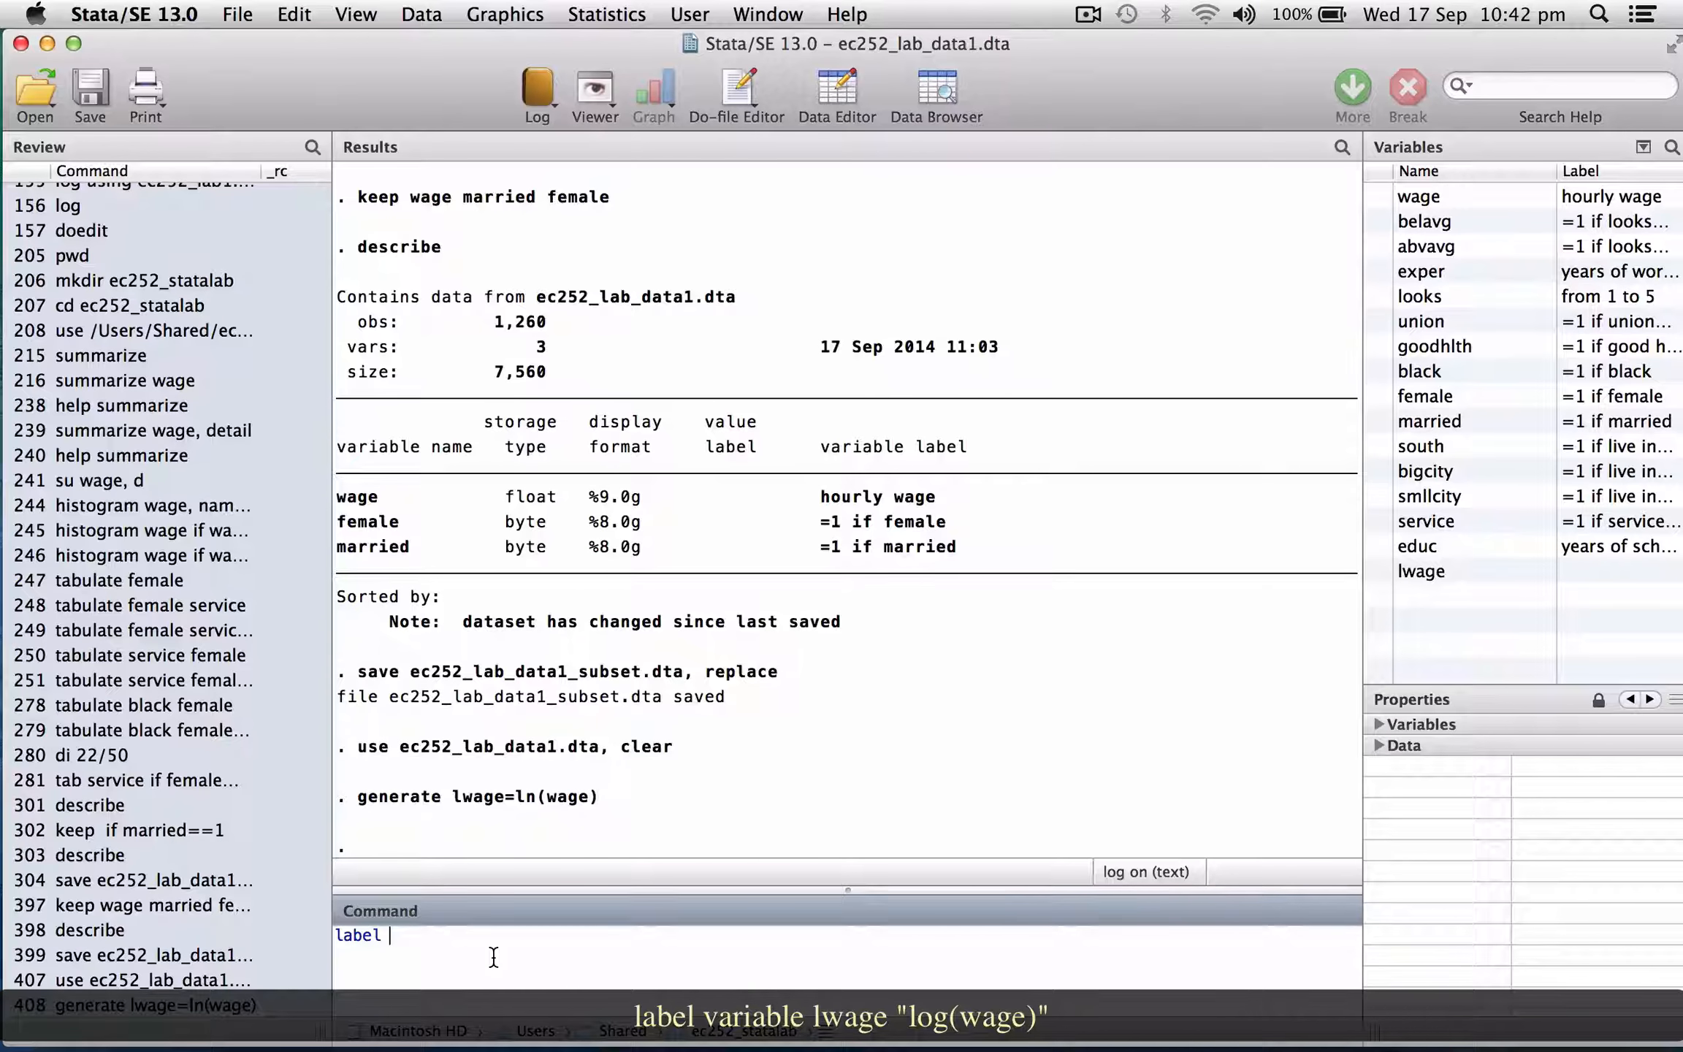
type(" variable")
type("lwage \"log(wage")
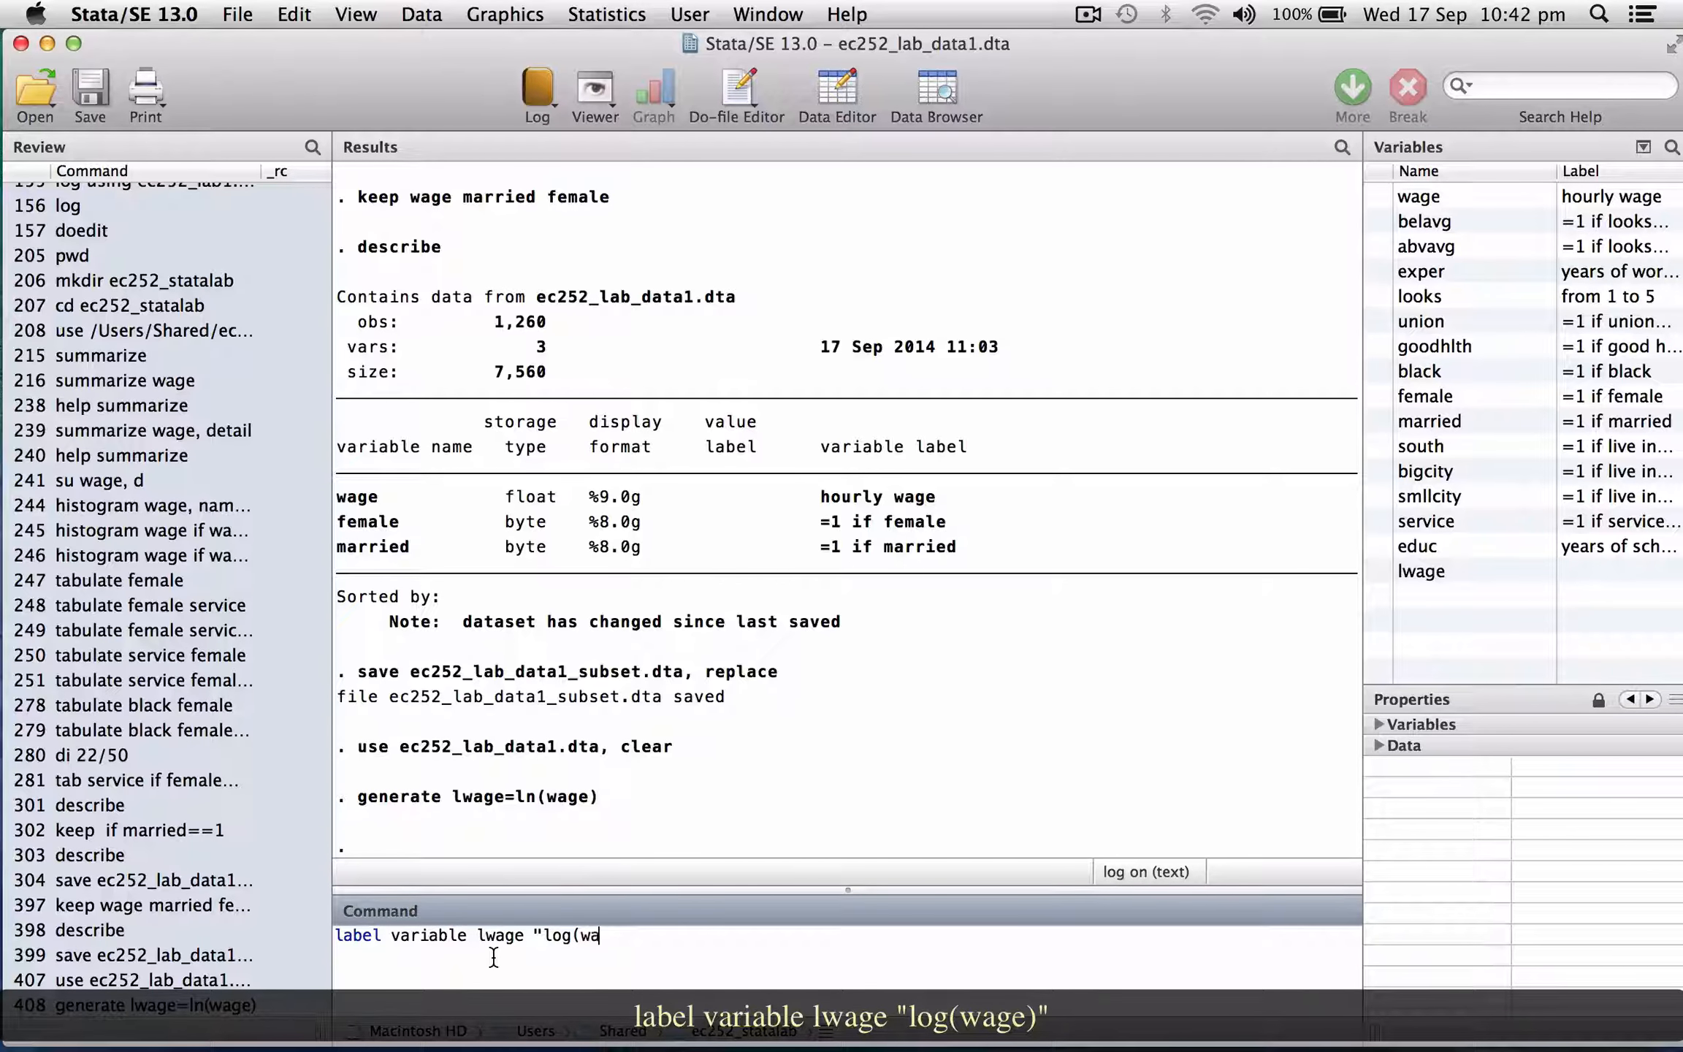
type(")\"")
key("Return")
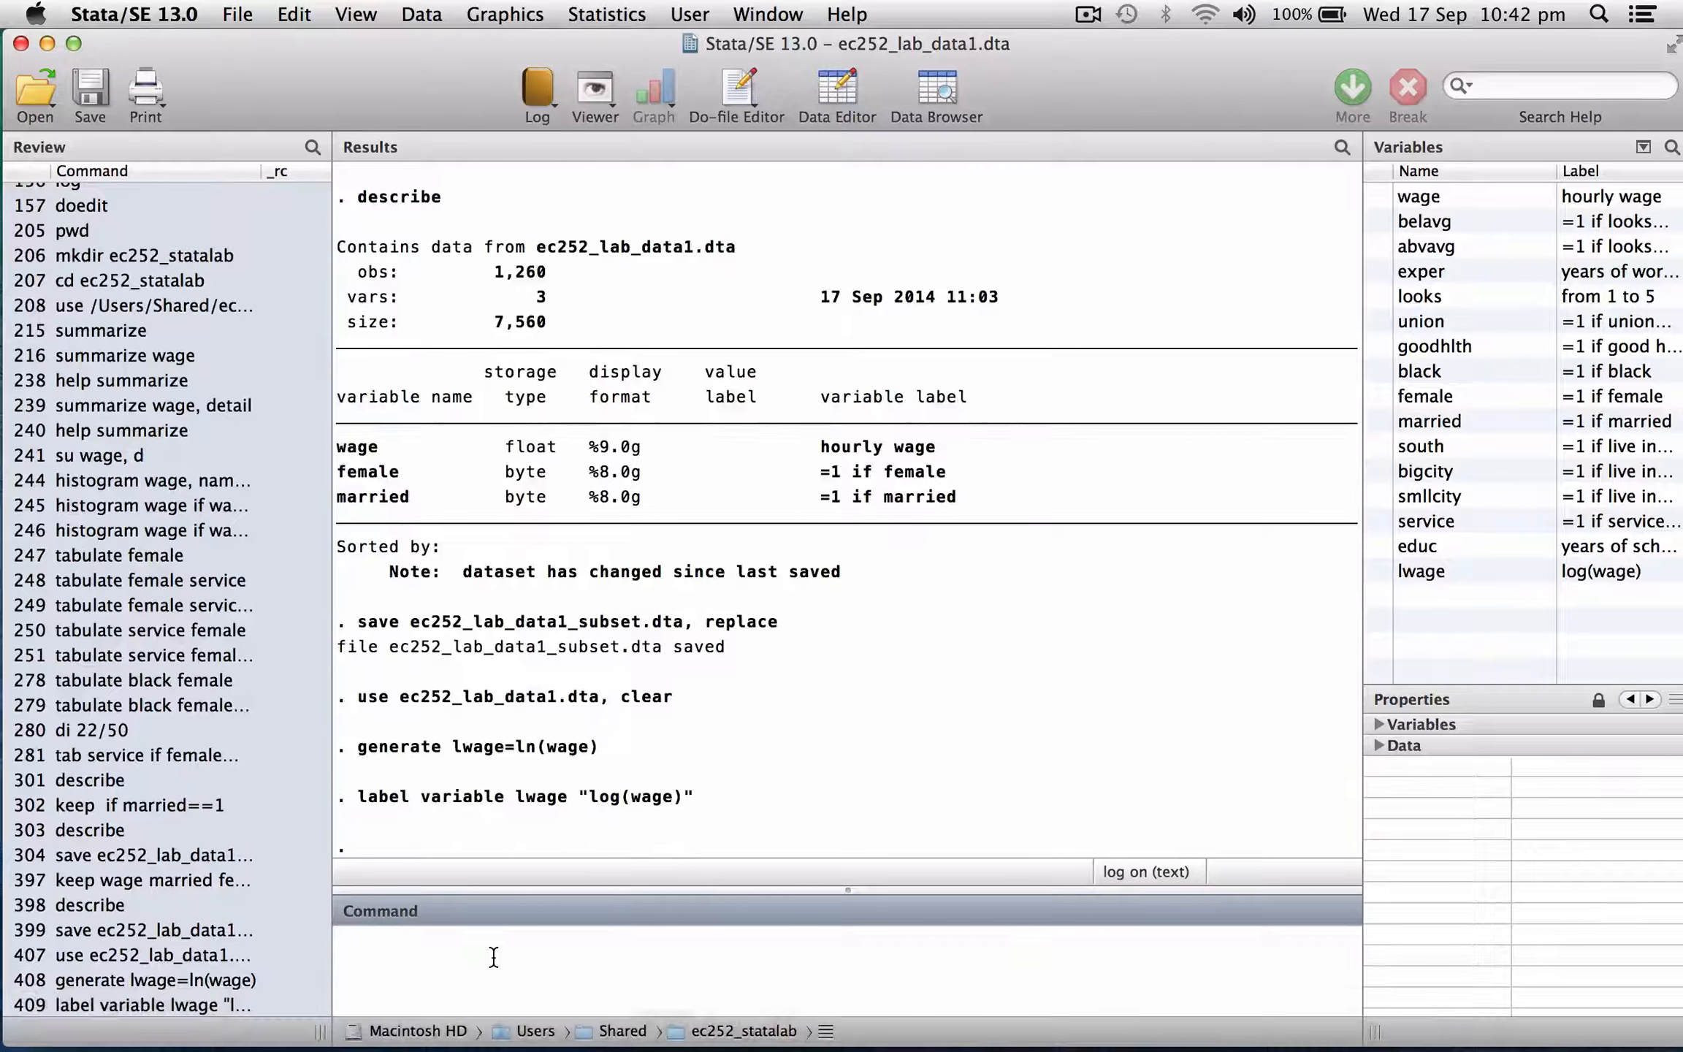
Describe the dataset and continue through the full variable list.
type("describe")
key("Return")
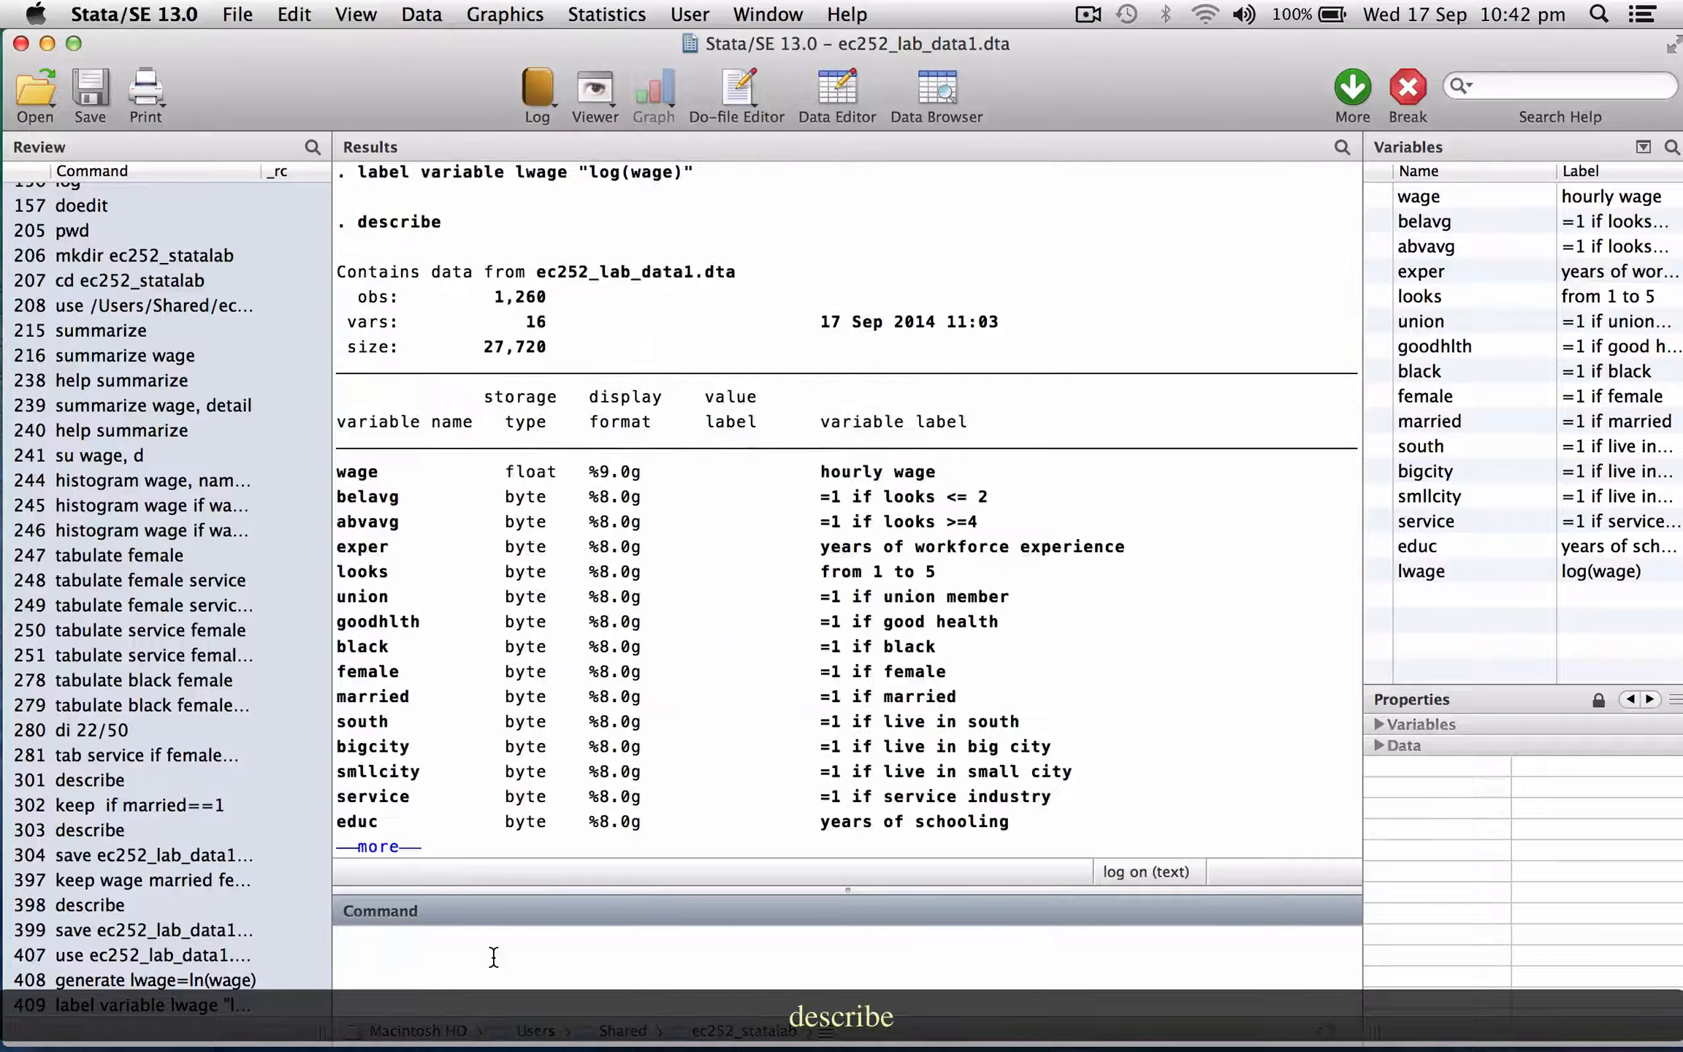
left_click(374, 847)
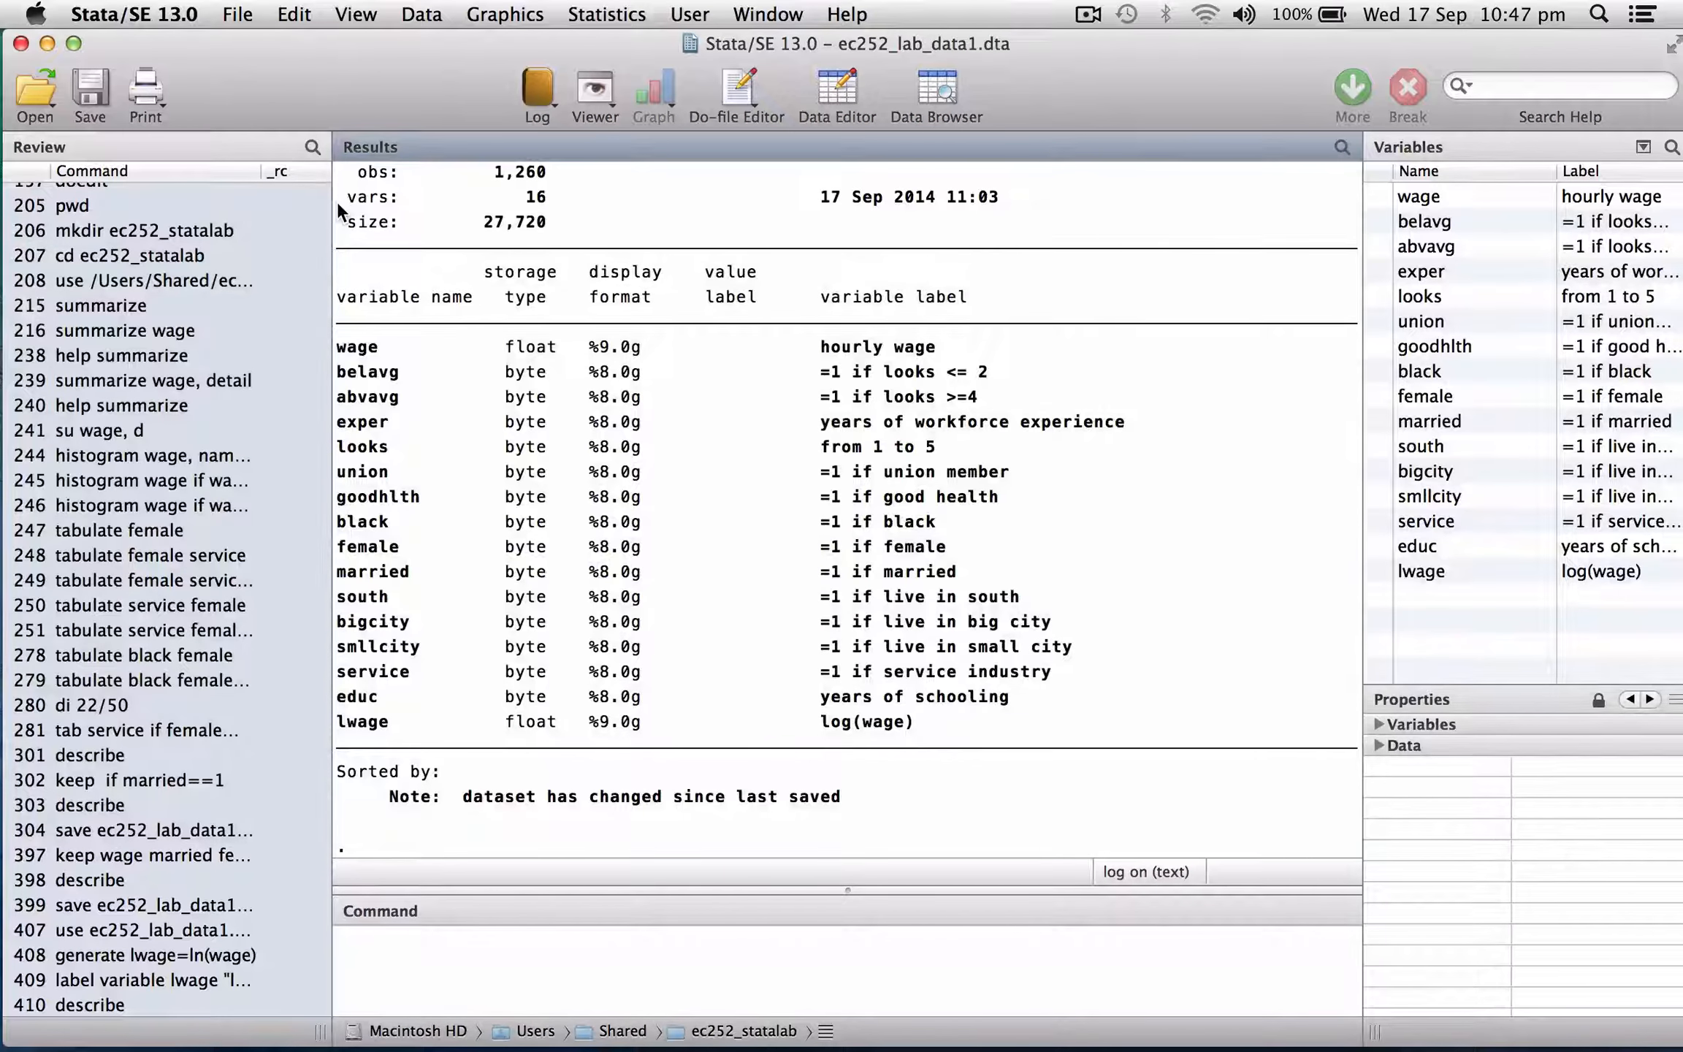
Generate a new variable expersq equal to exper^2.
left_click(483, 938)
type("gene")
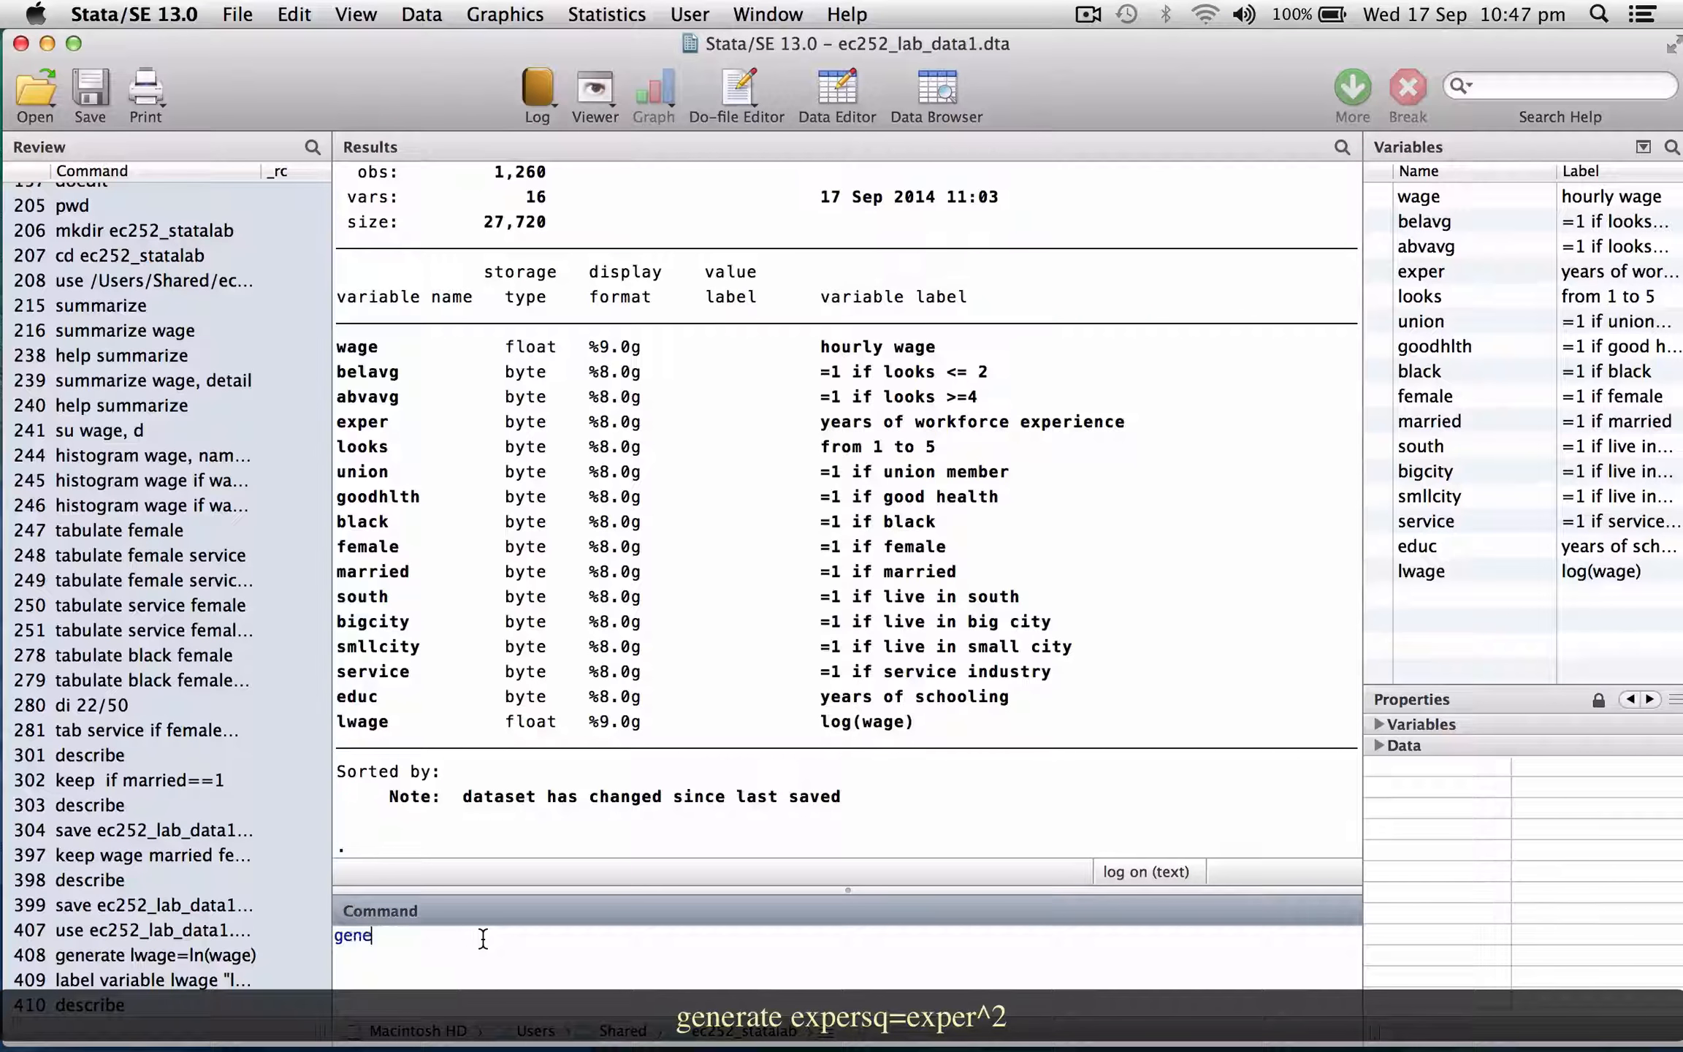
type("rate expersq=exper^2")
key("Return")
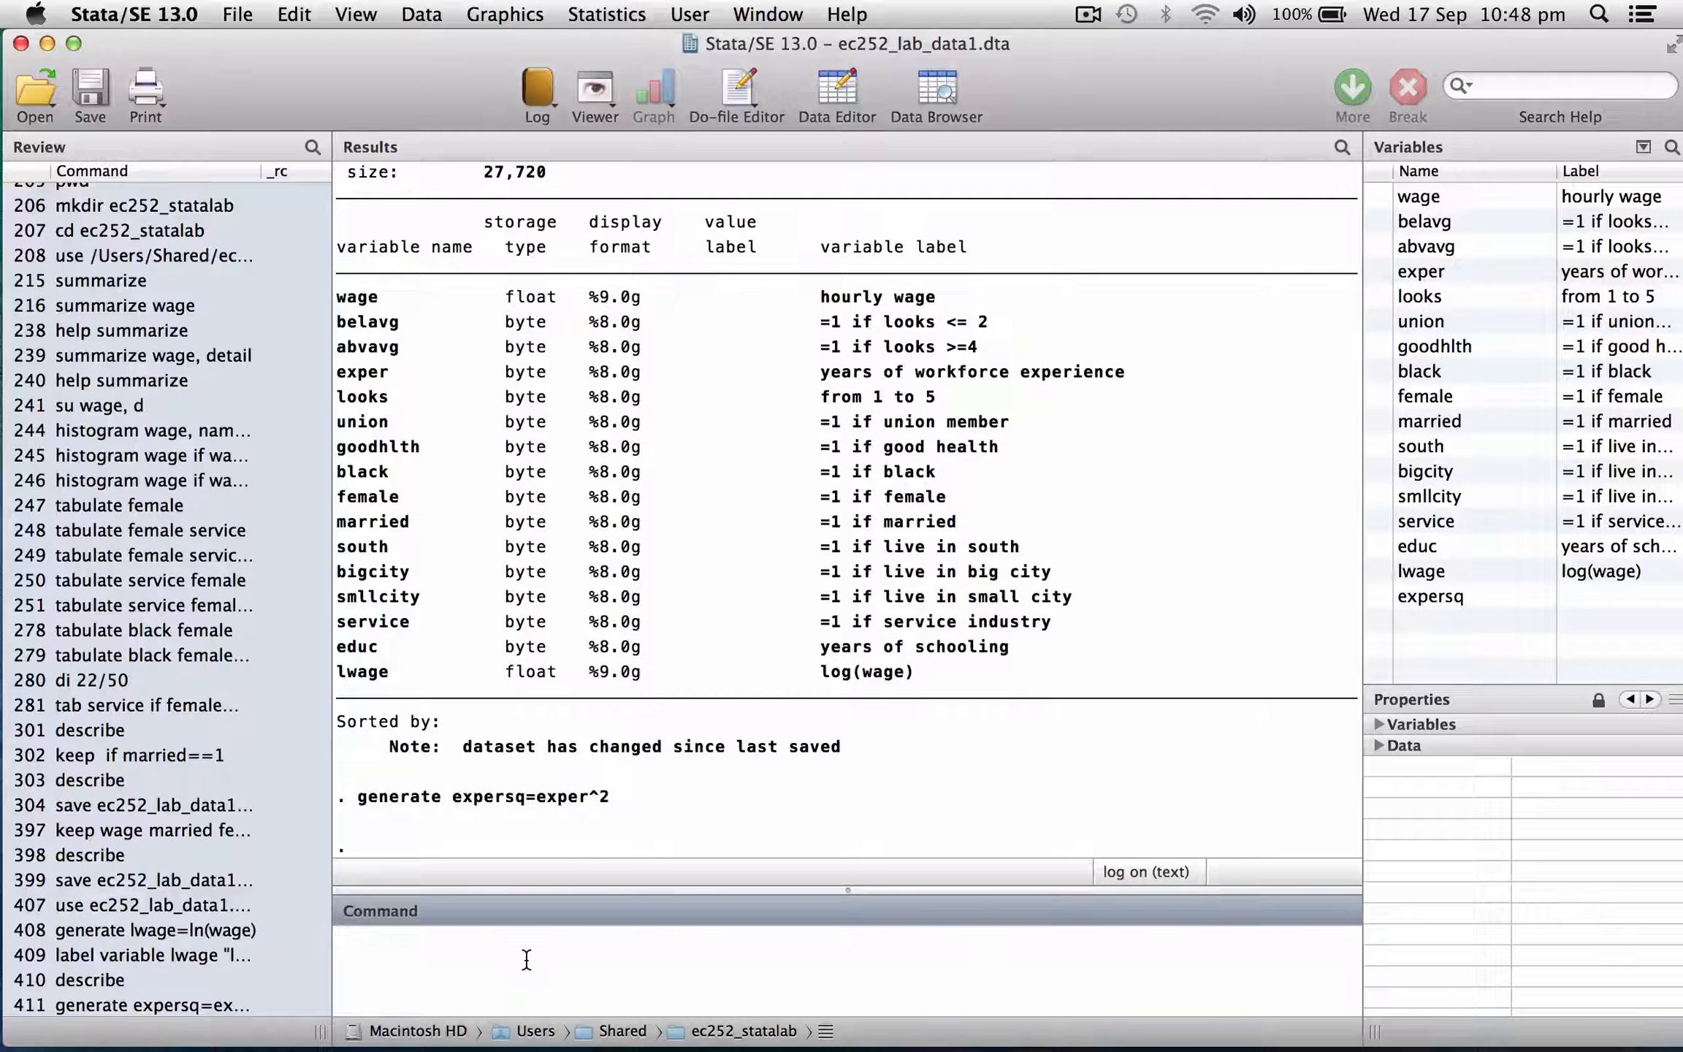
type("generate e")
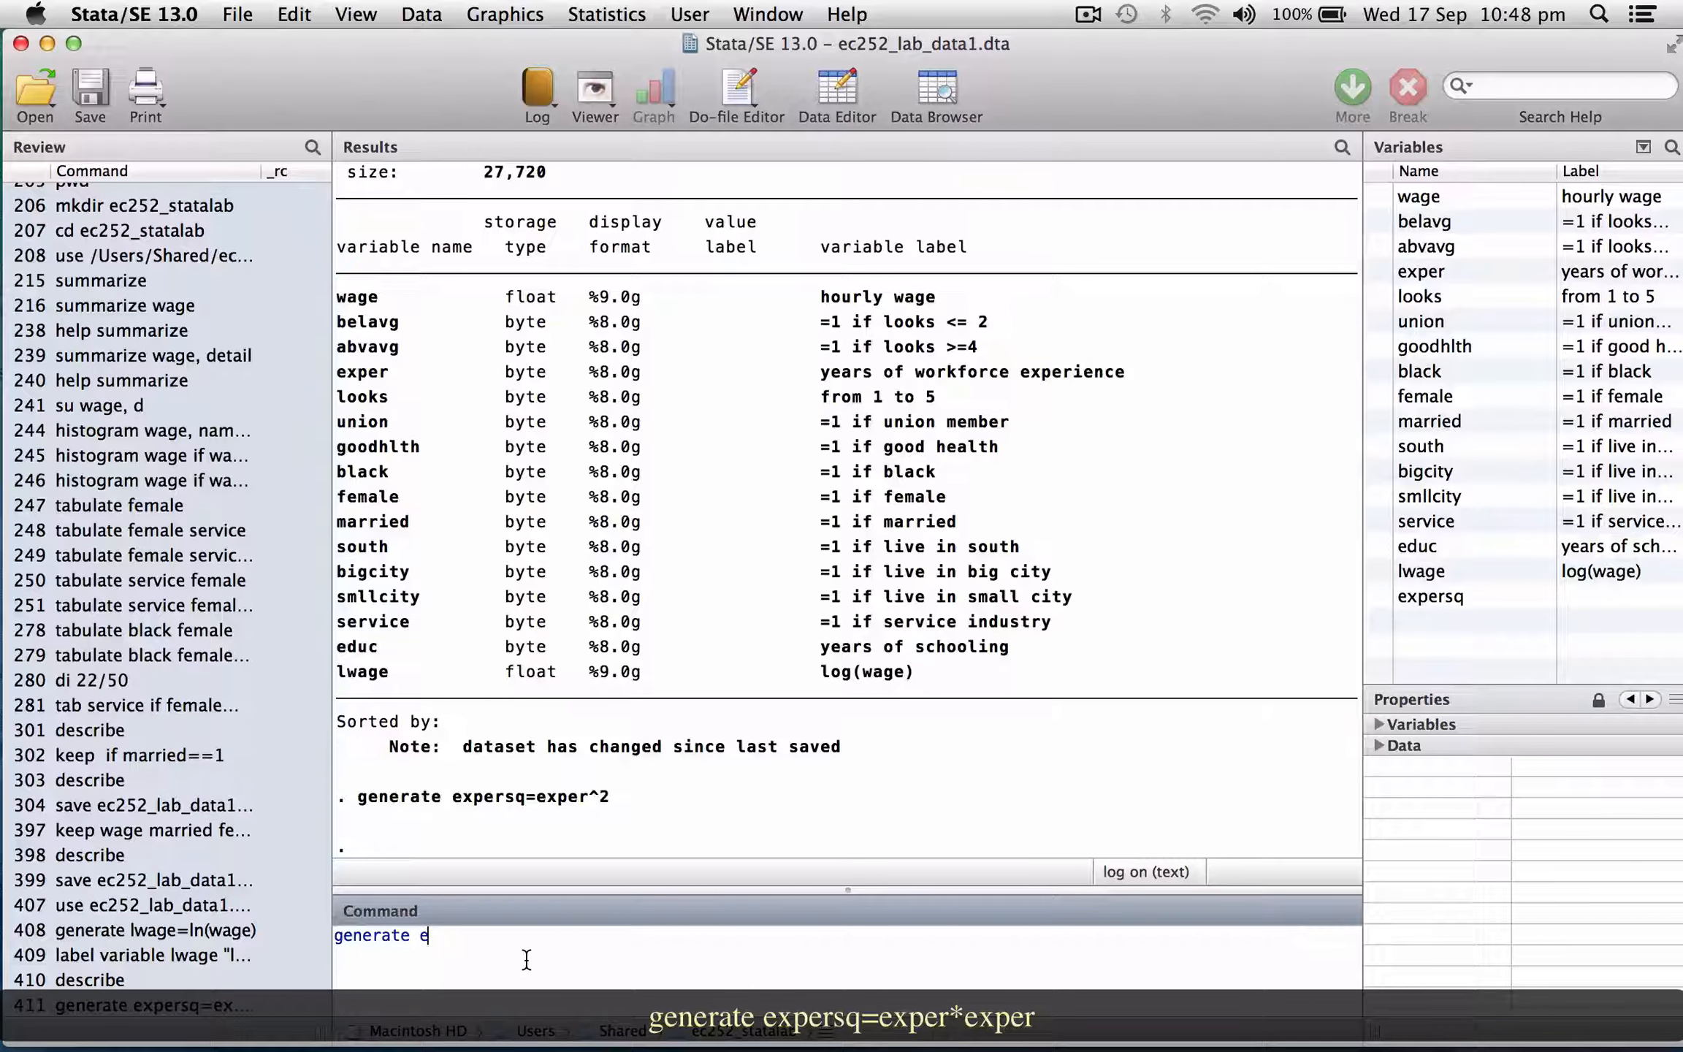
type("xpersq=exper*exper")
triple_click(552, 941)
key("BackSpace")
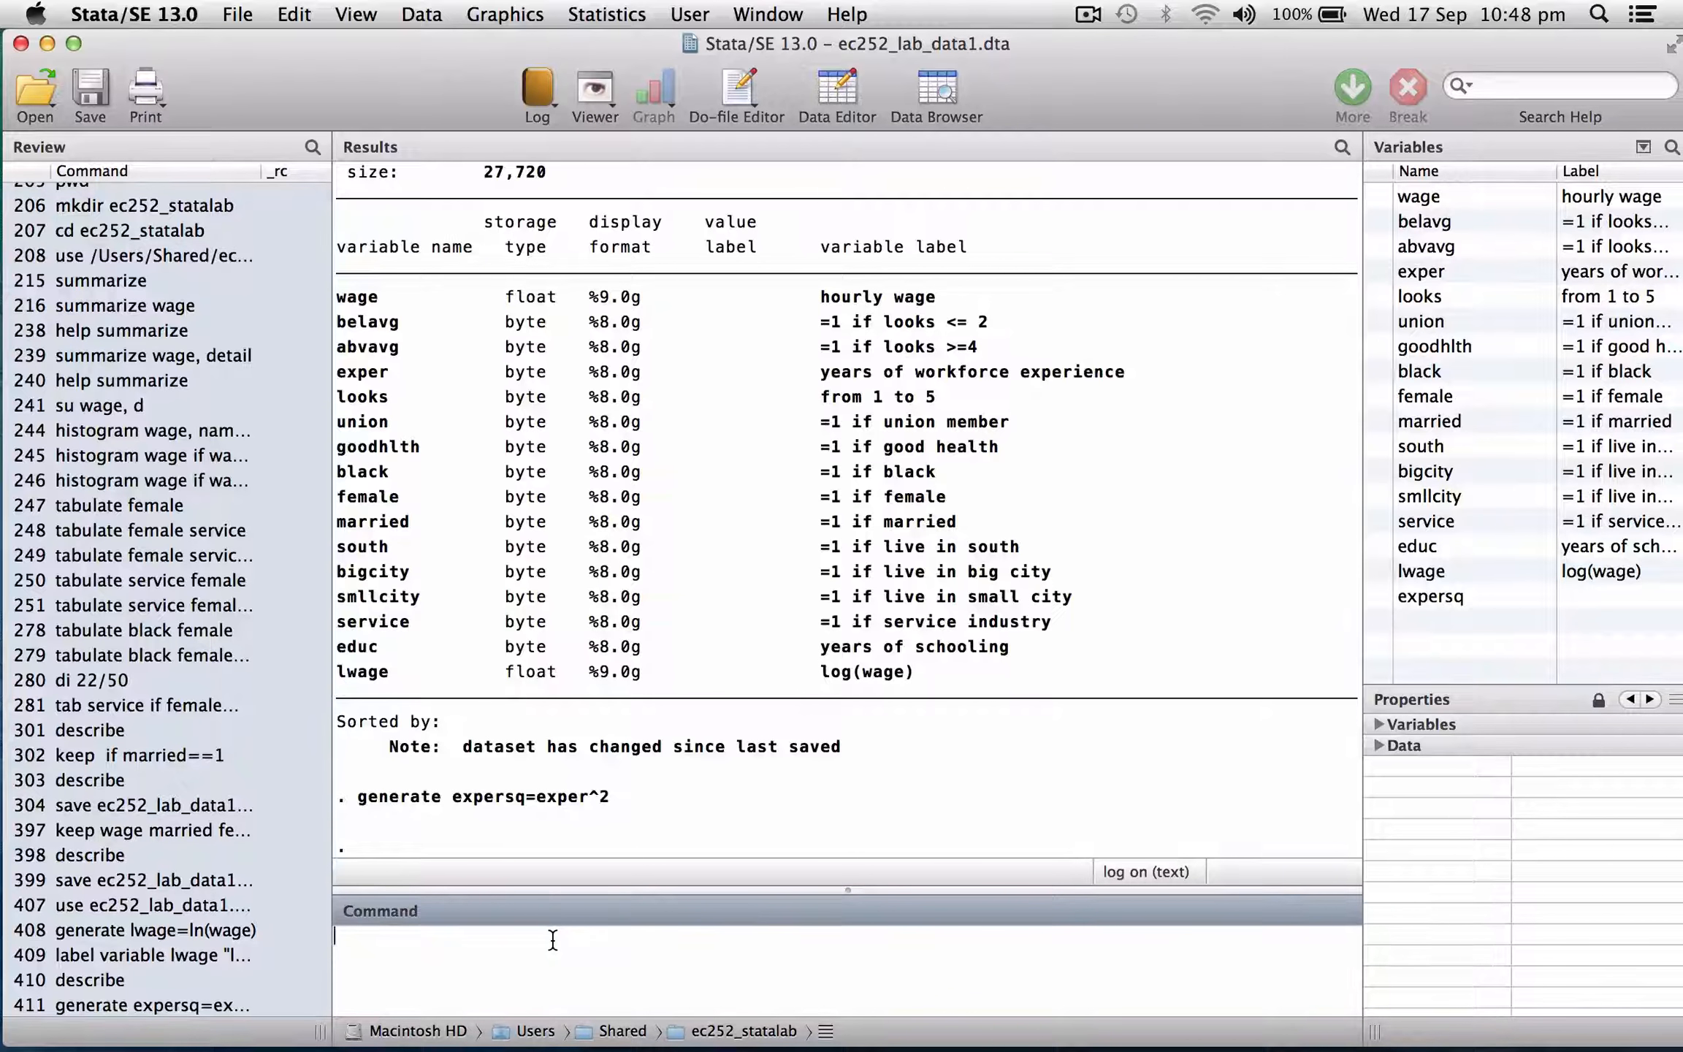
Label the variable expersq as "experience squared".
type("label variable")
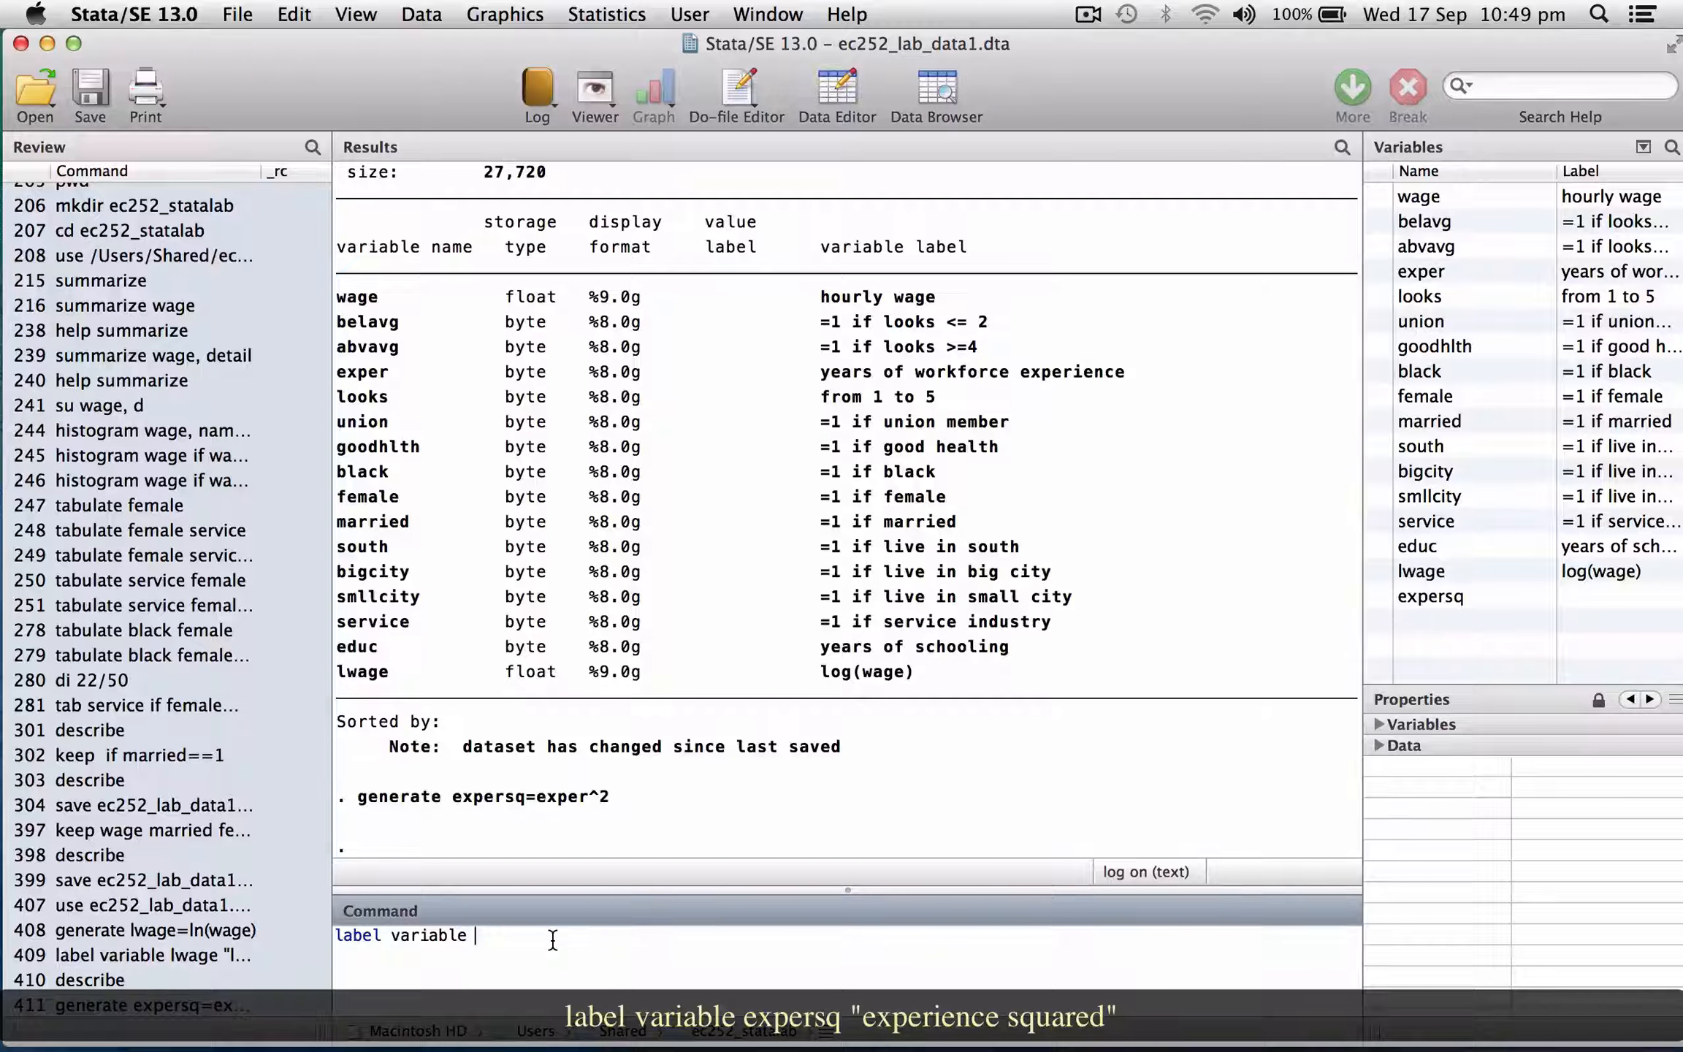
type(" expersq \"experience squared\"")
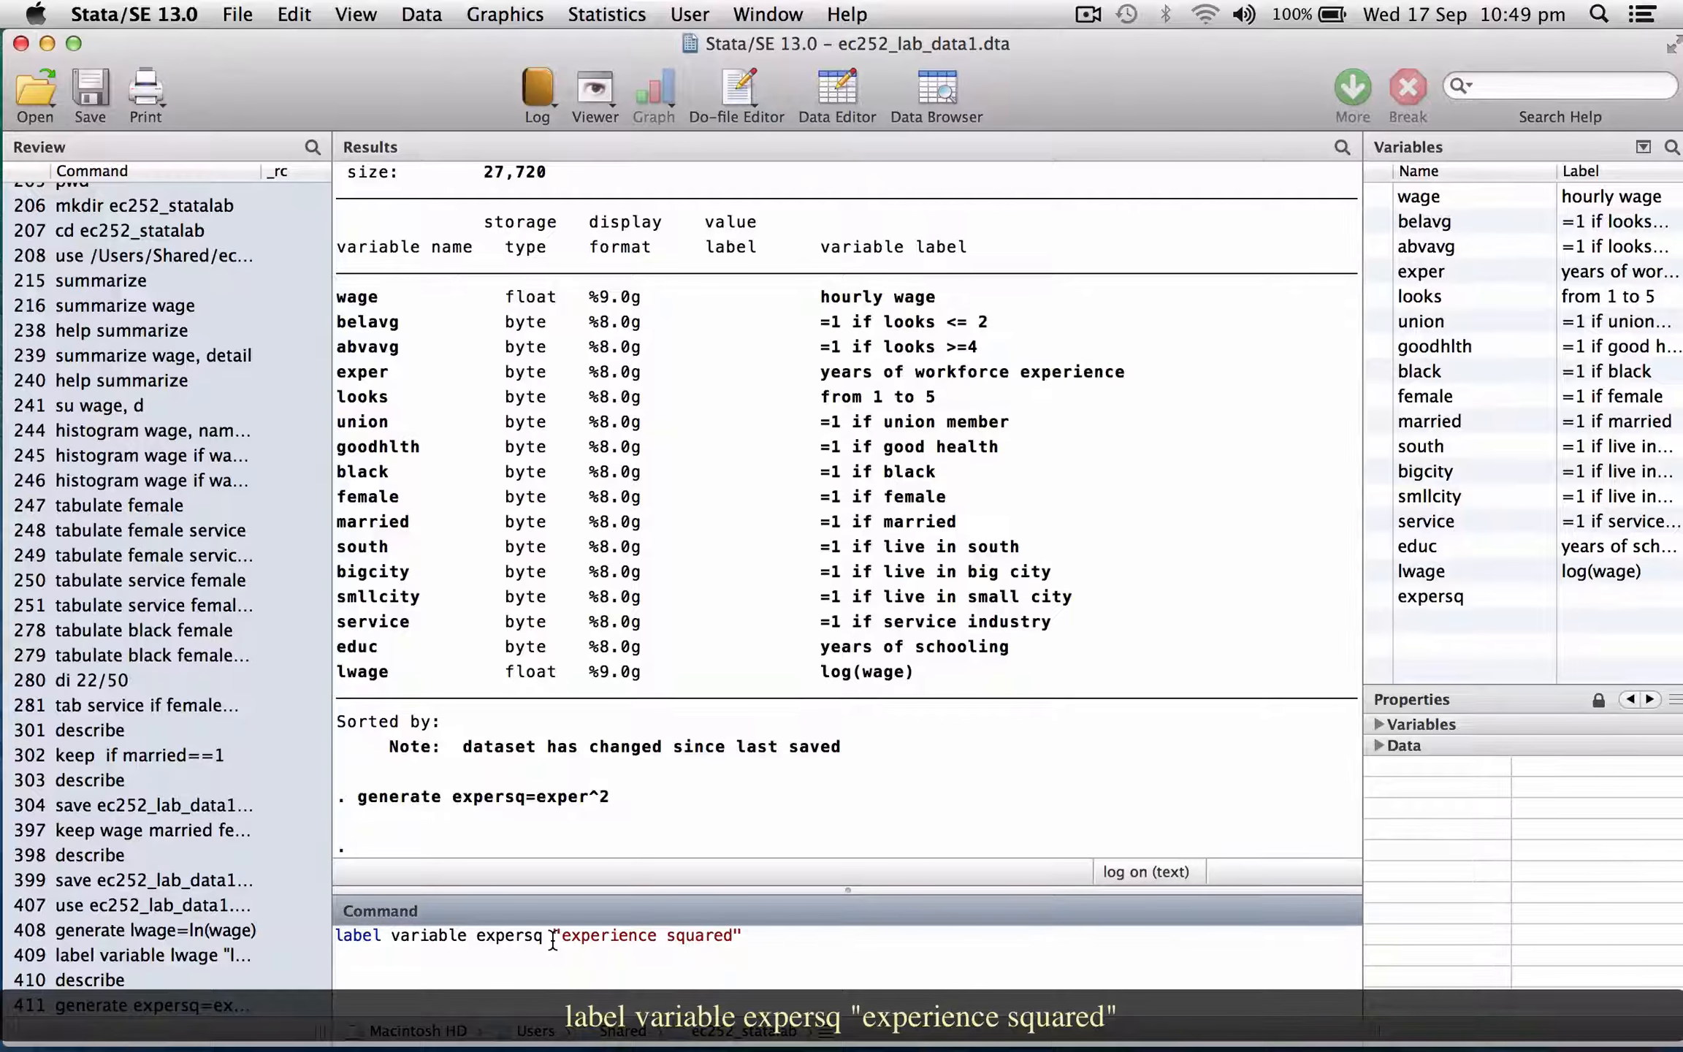
key("Return")
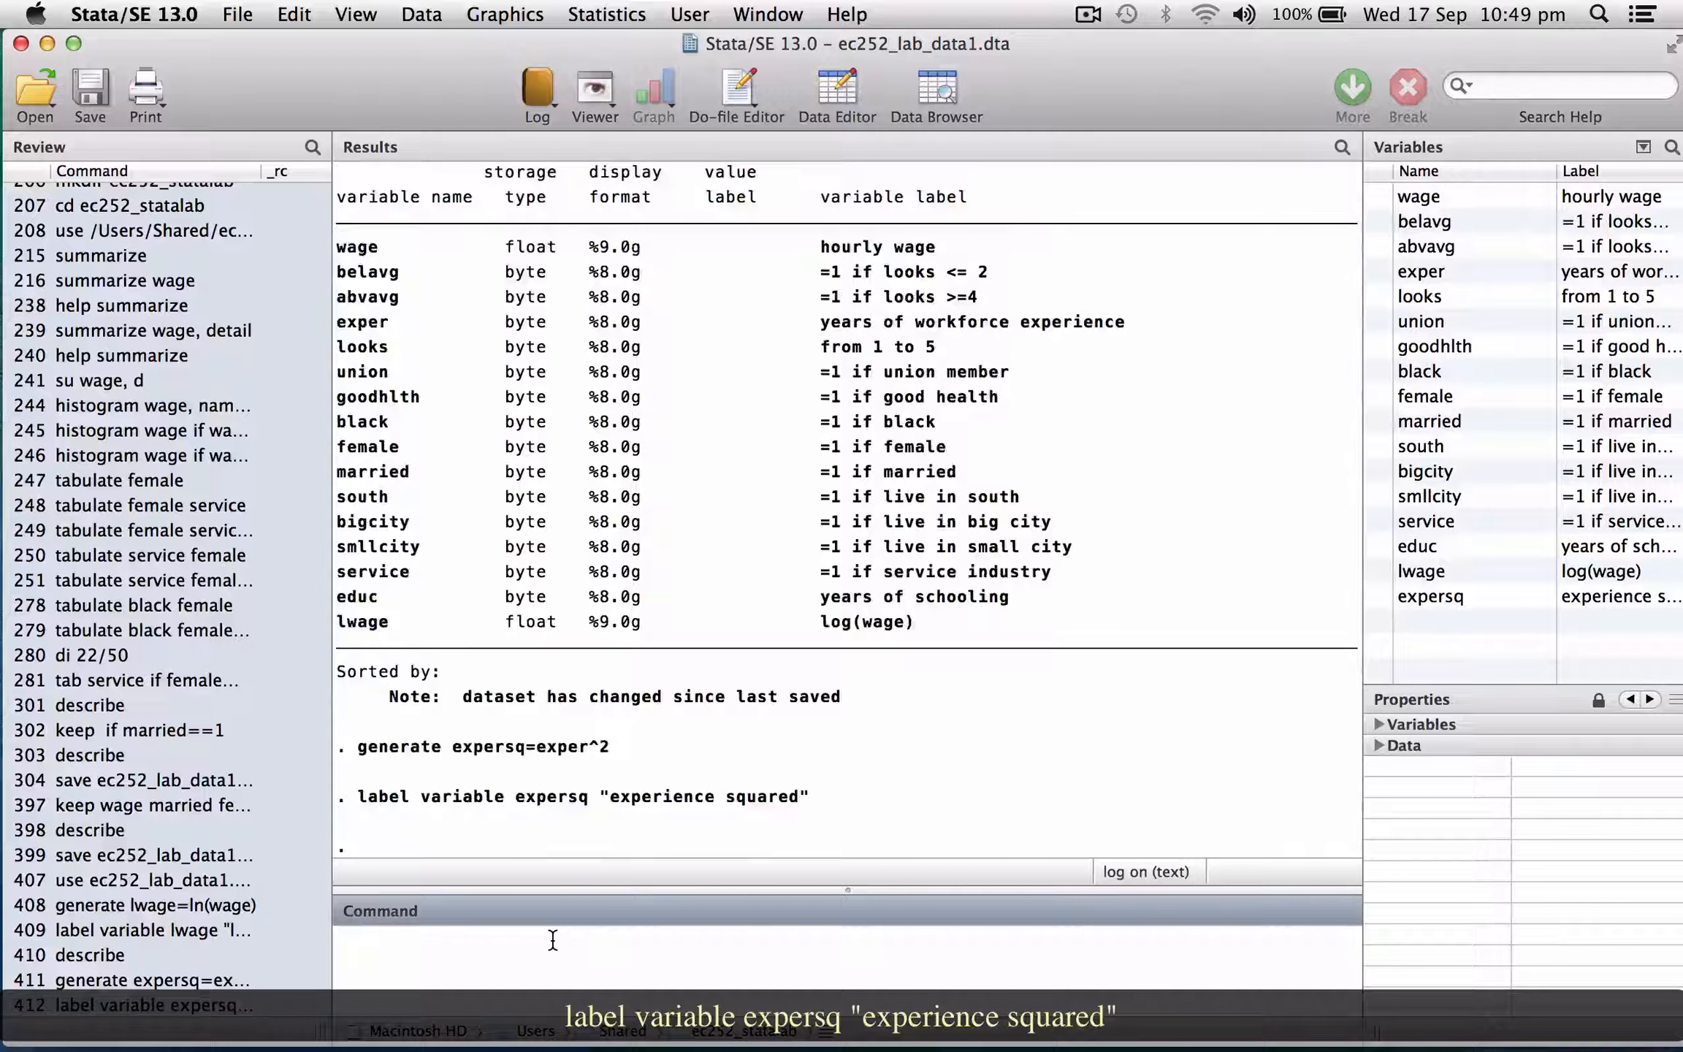
Describe the dataset and page through its output.
type("describe")
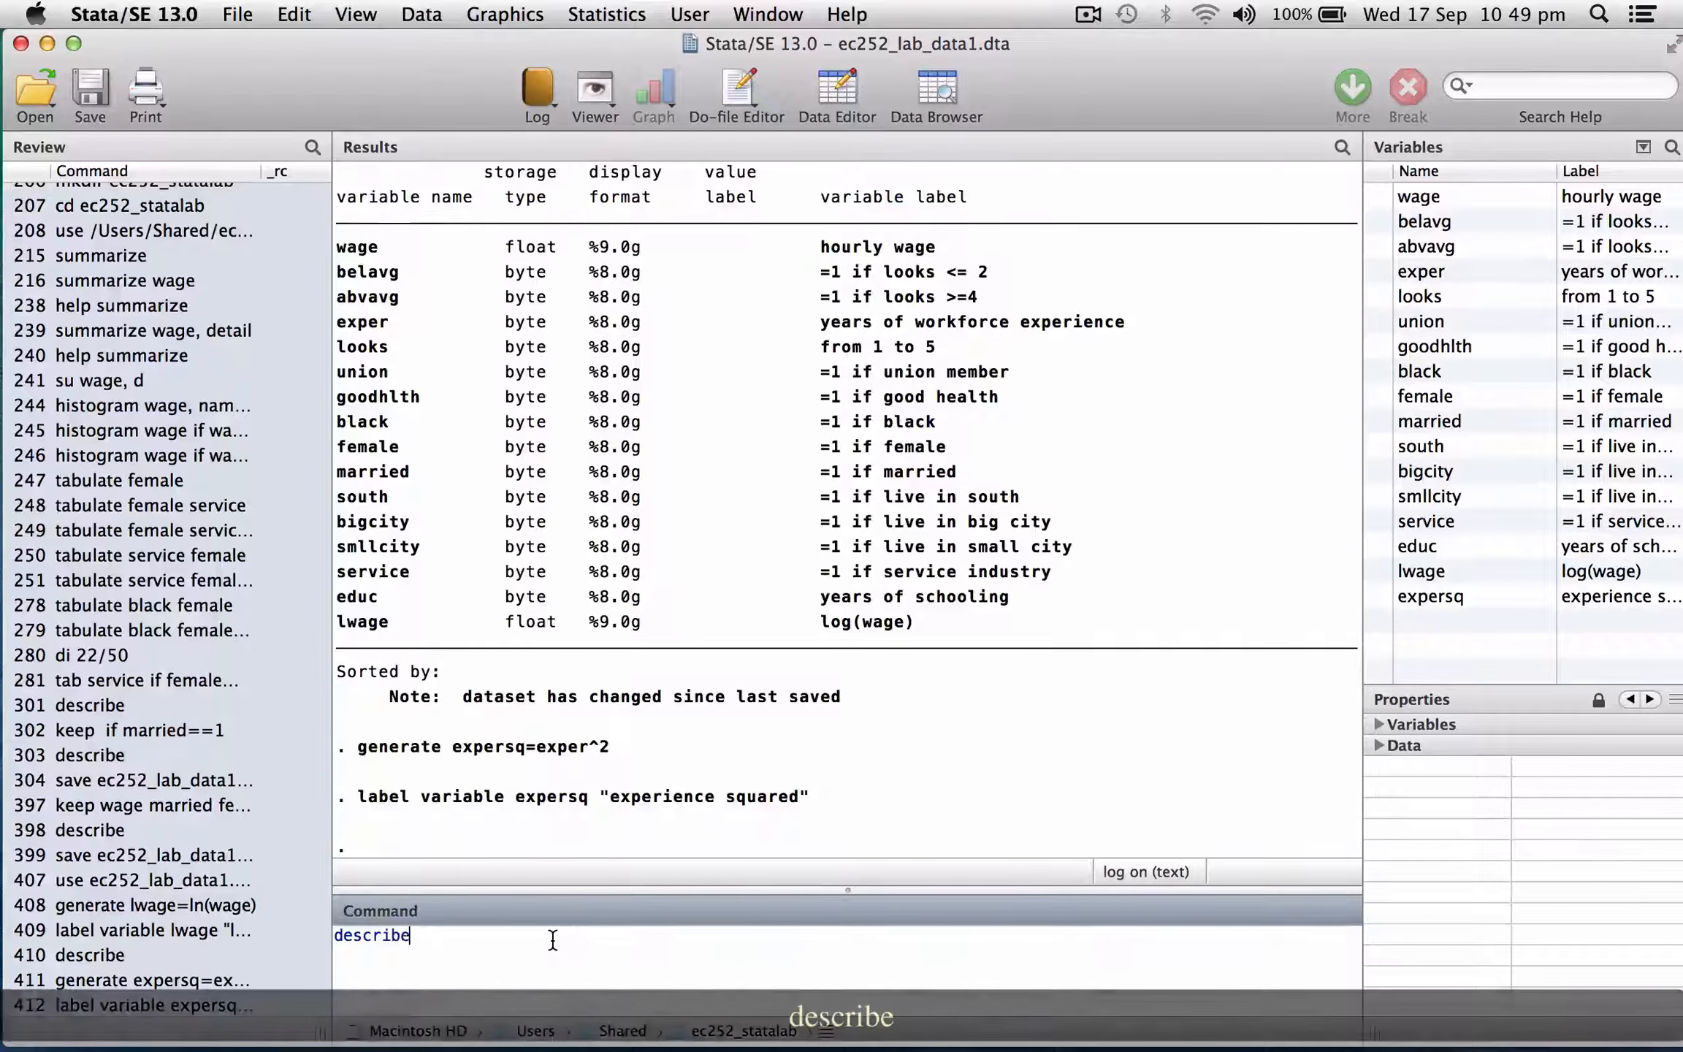
key("Return")
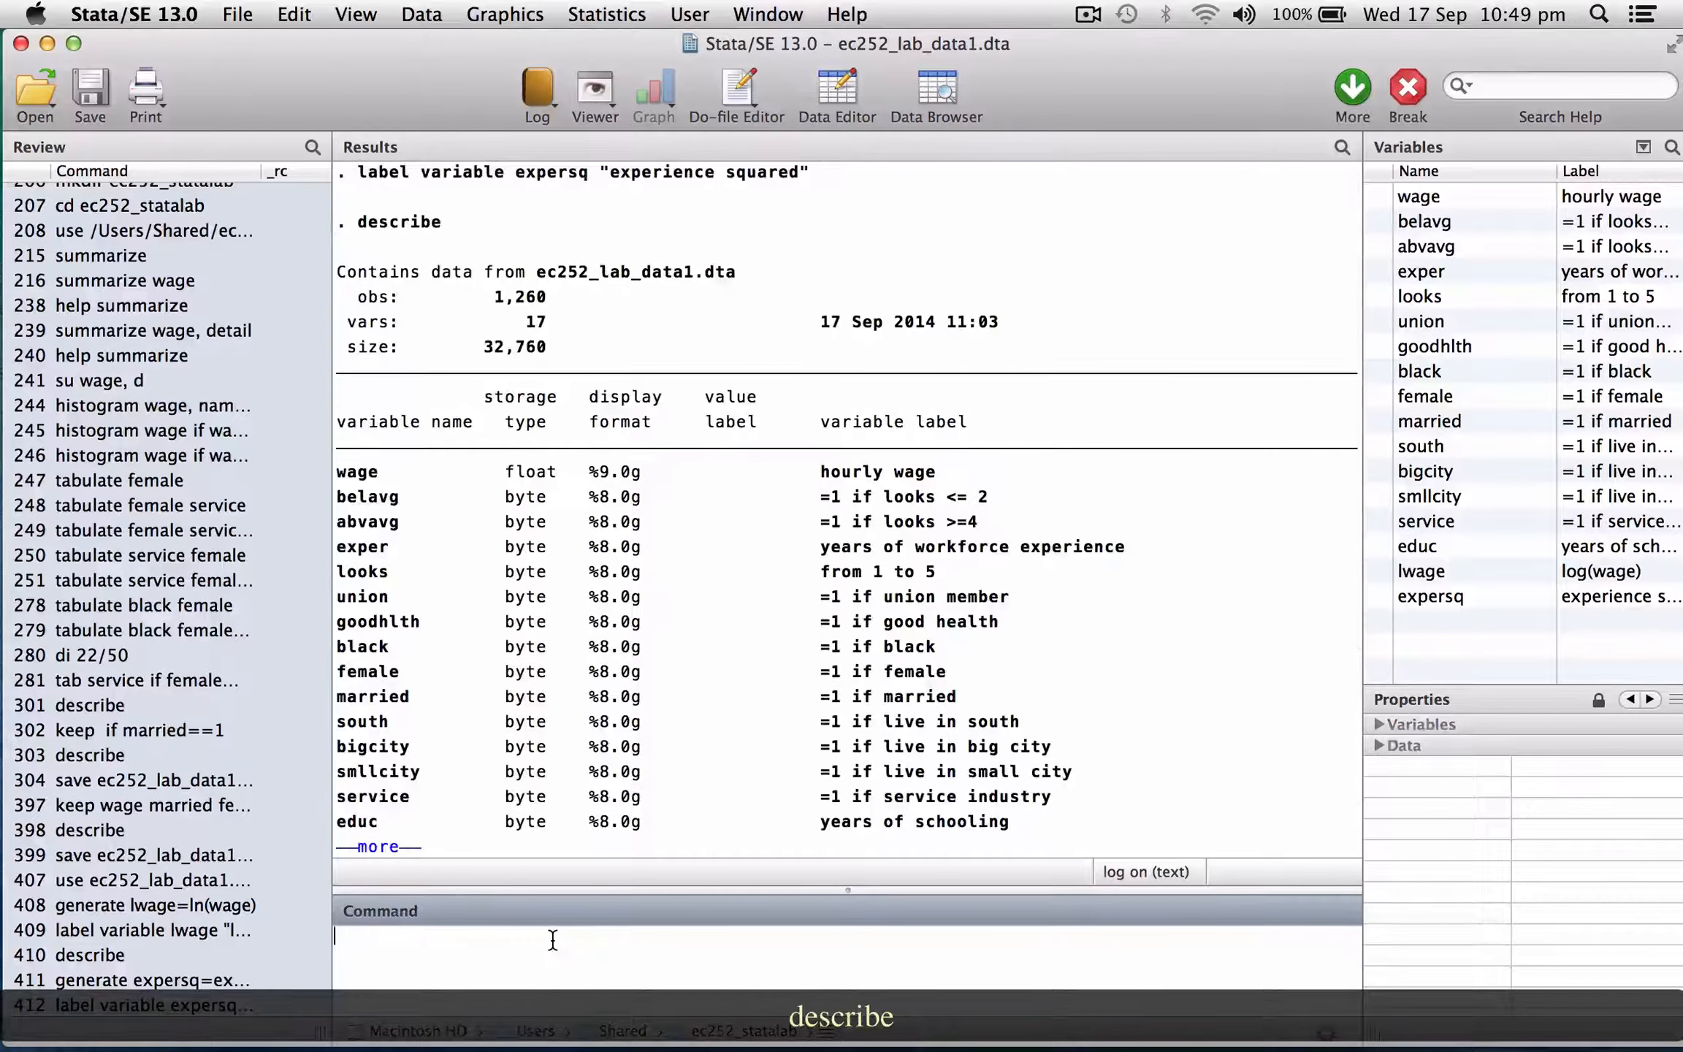
key("space")
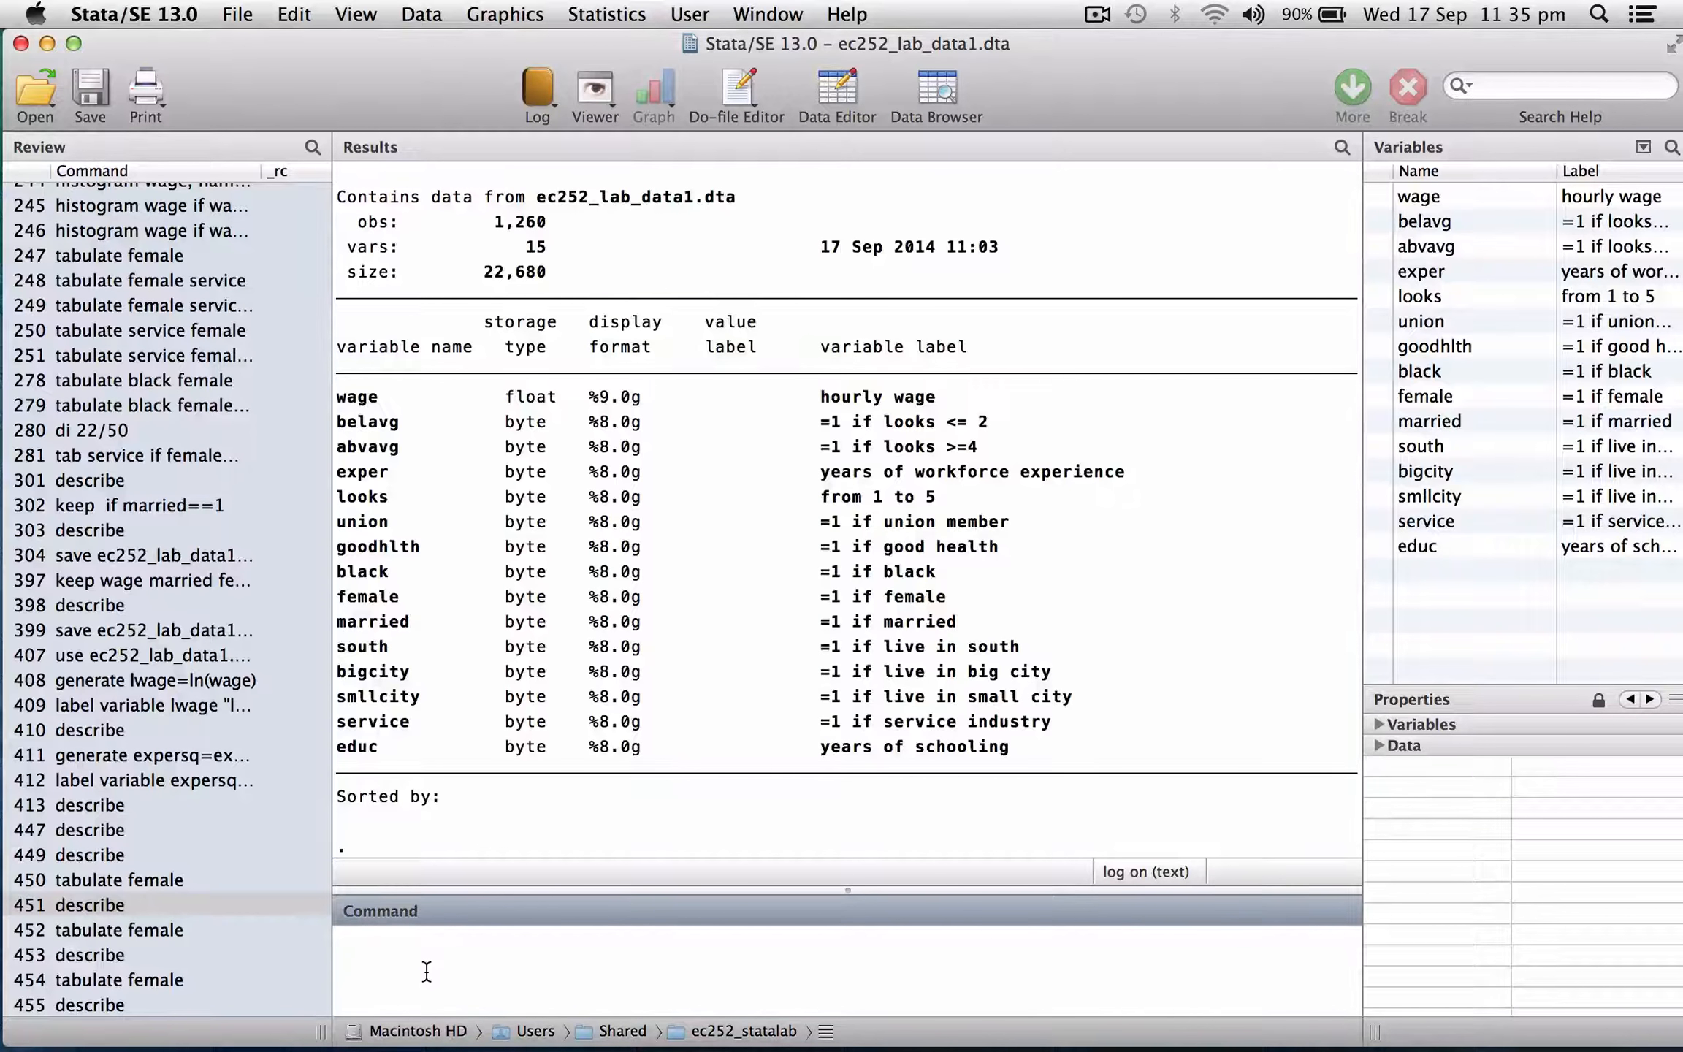
Tabulate the female variable.
type("tabulate fem")
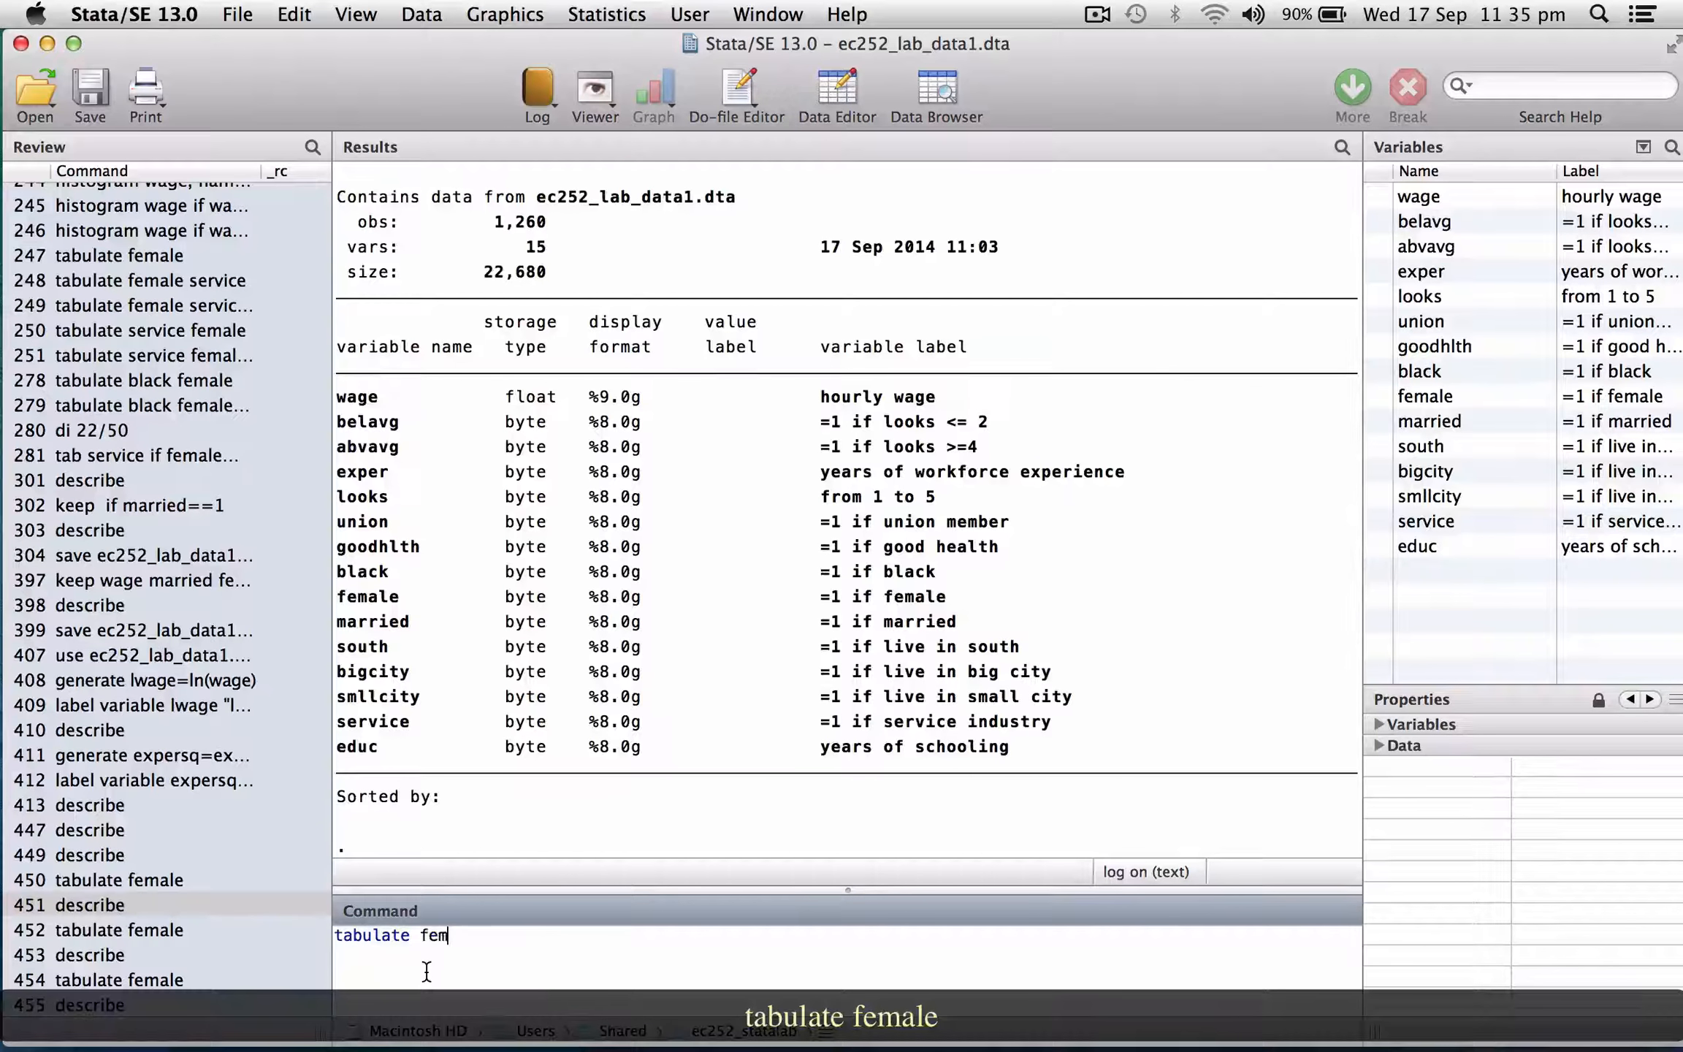
type("ale")
key("Return")
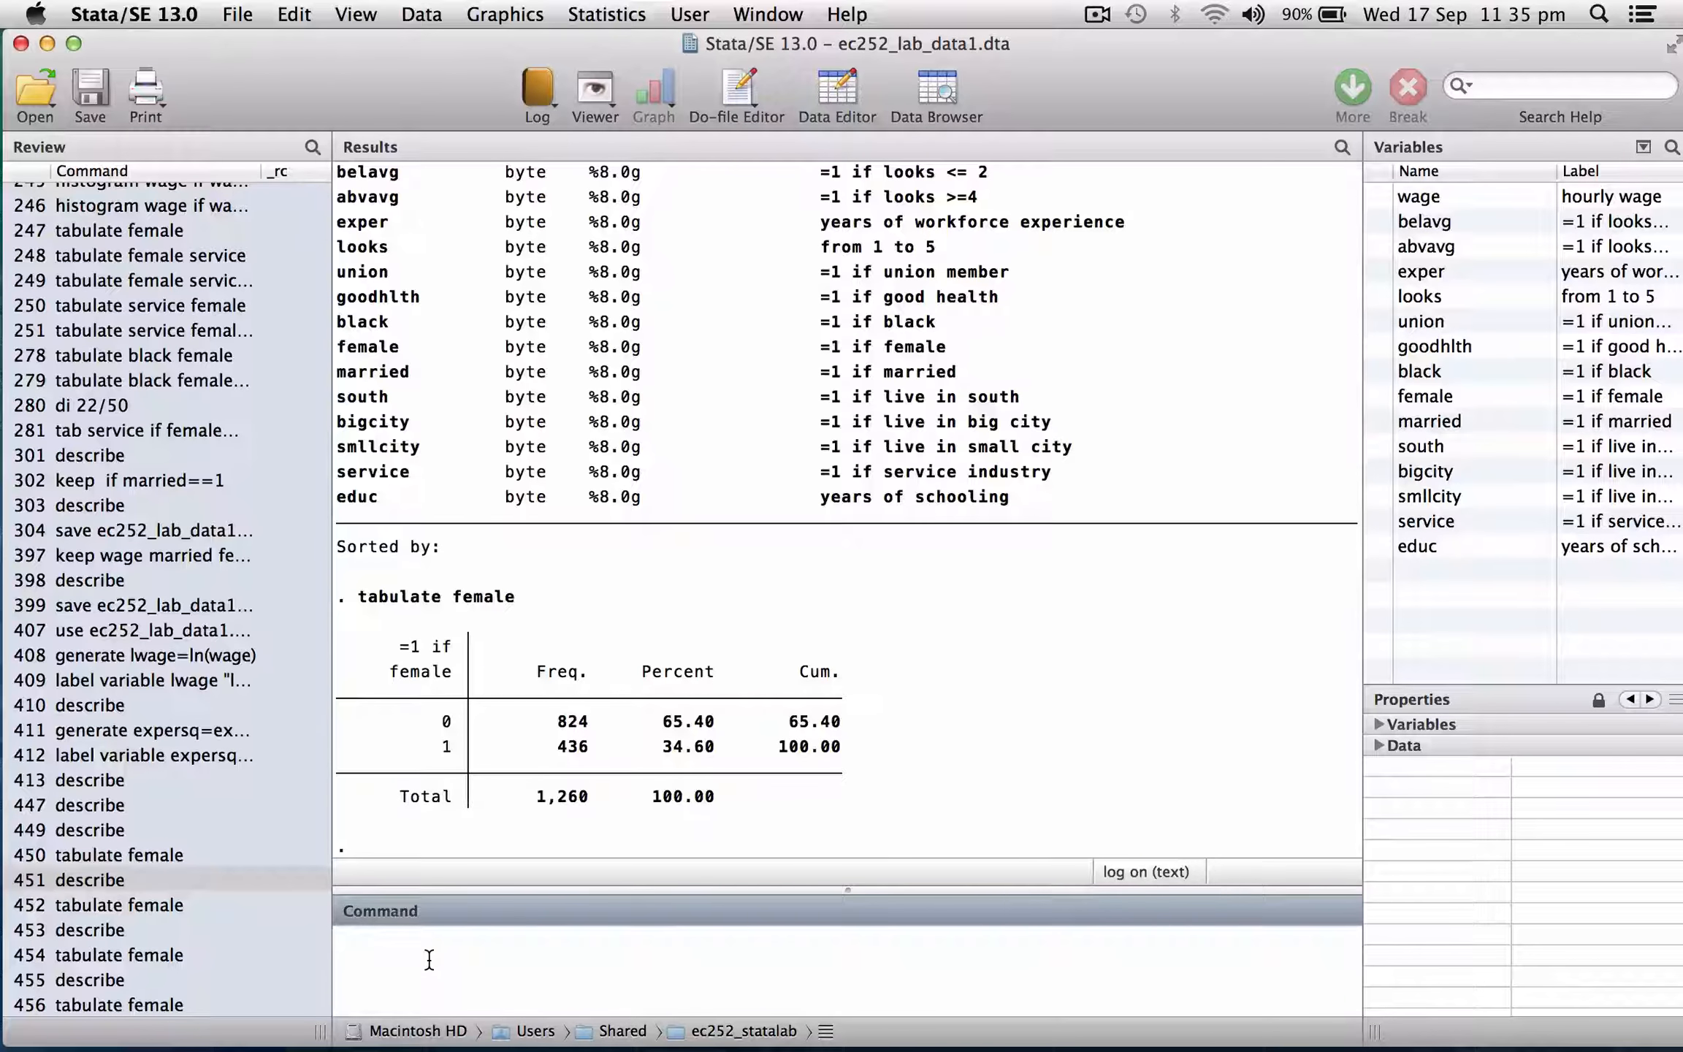
Define a value label female_label mapping 0 to "Male" and 1 to "Female".
type("label define")
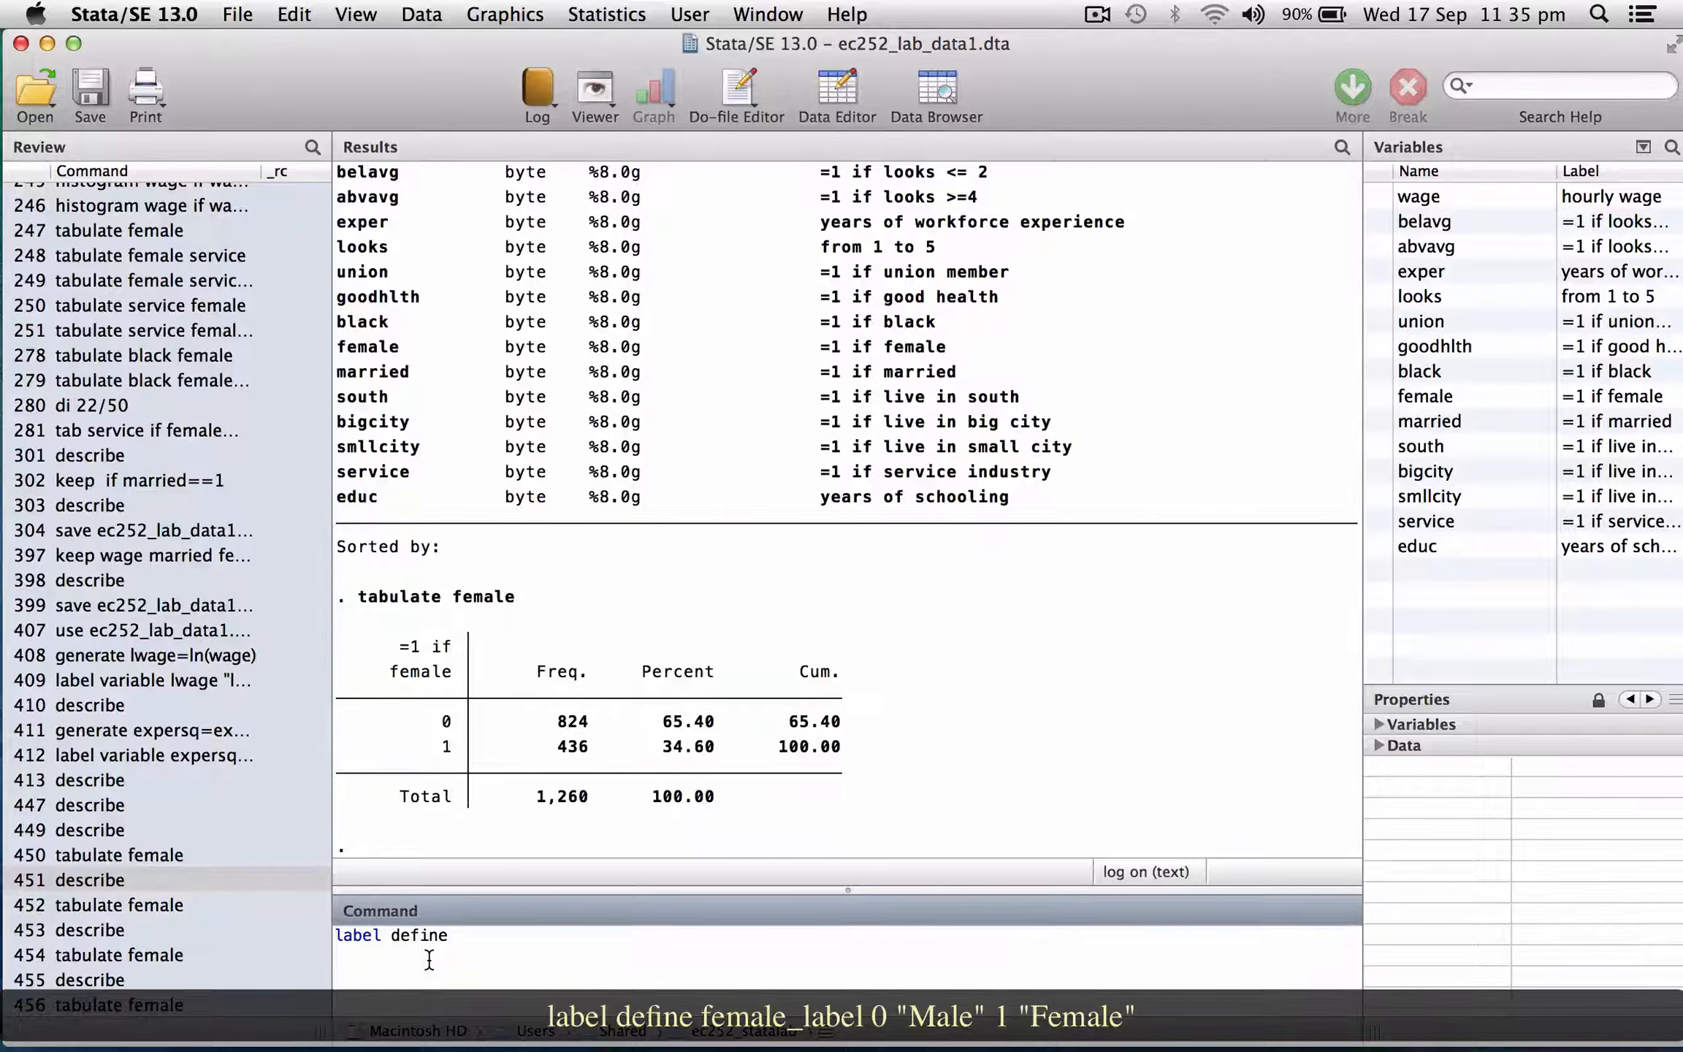
type(" female_label 0 \"Male\" 1 \"Female")
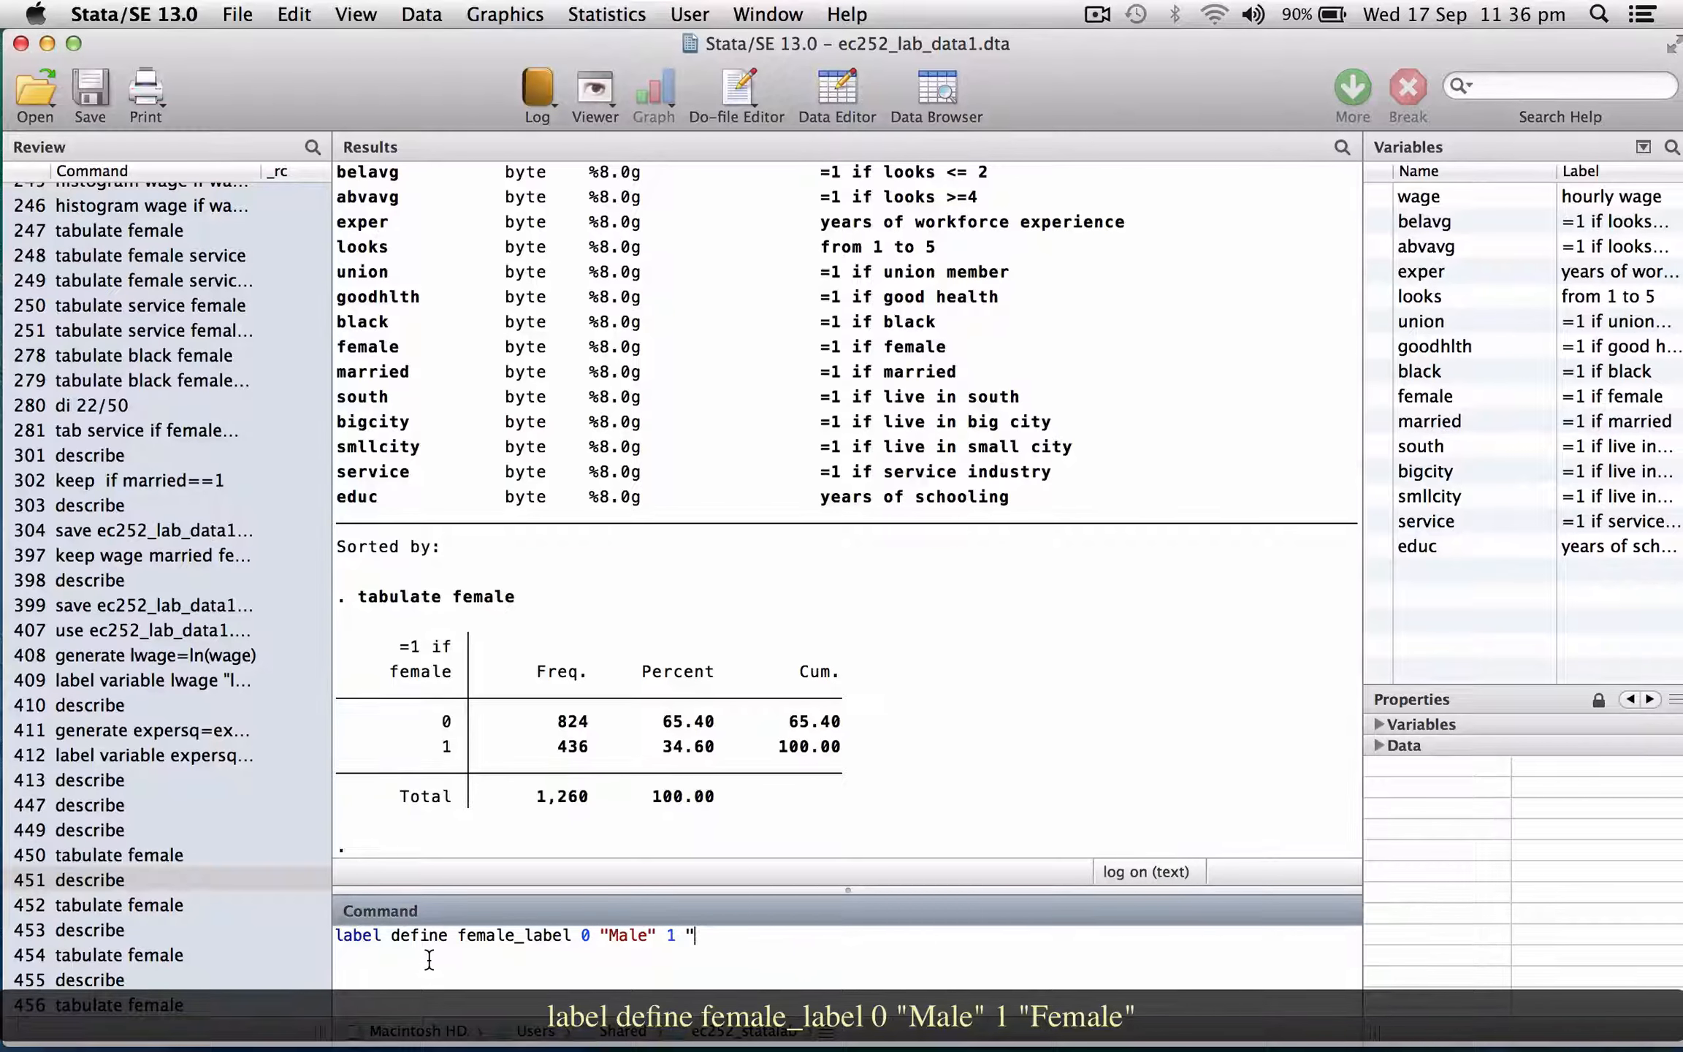
type("\"")
key("Return")
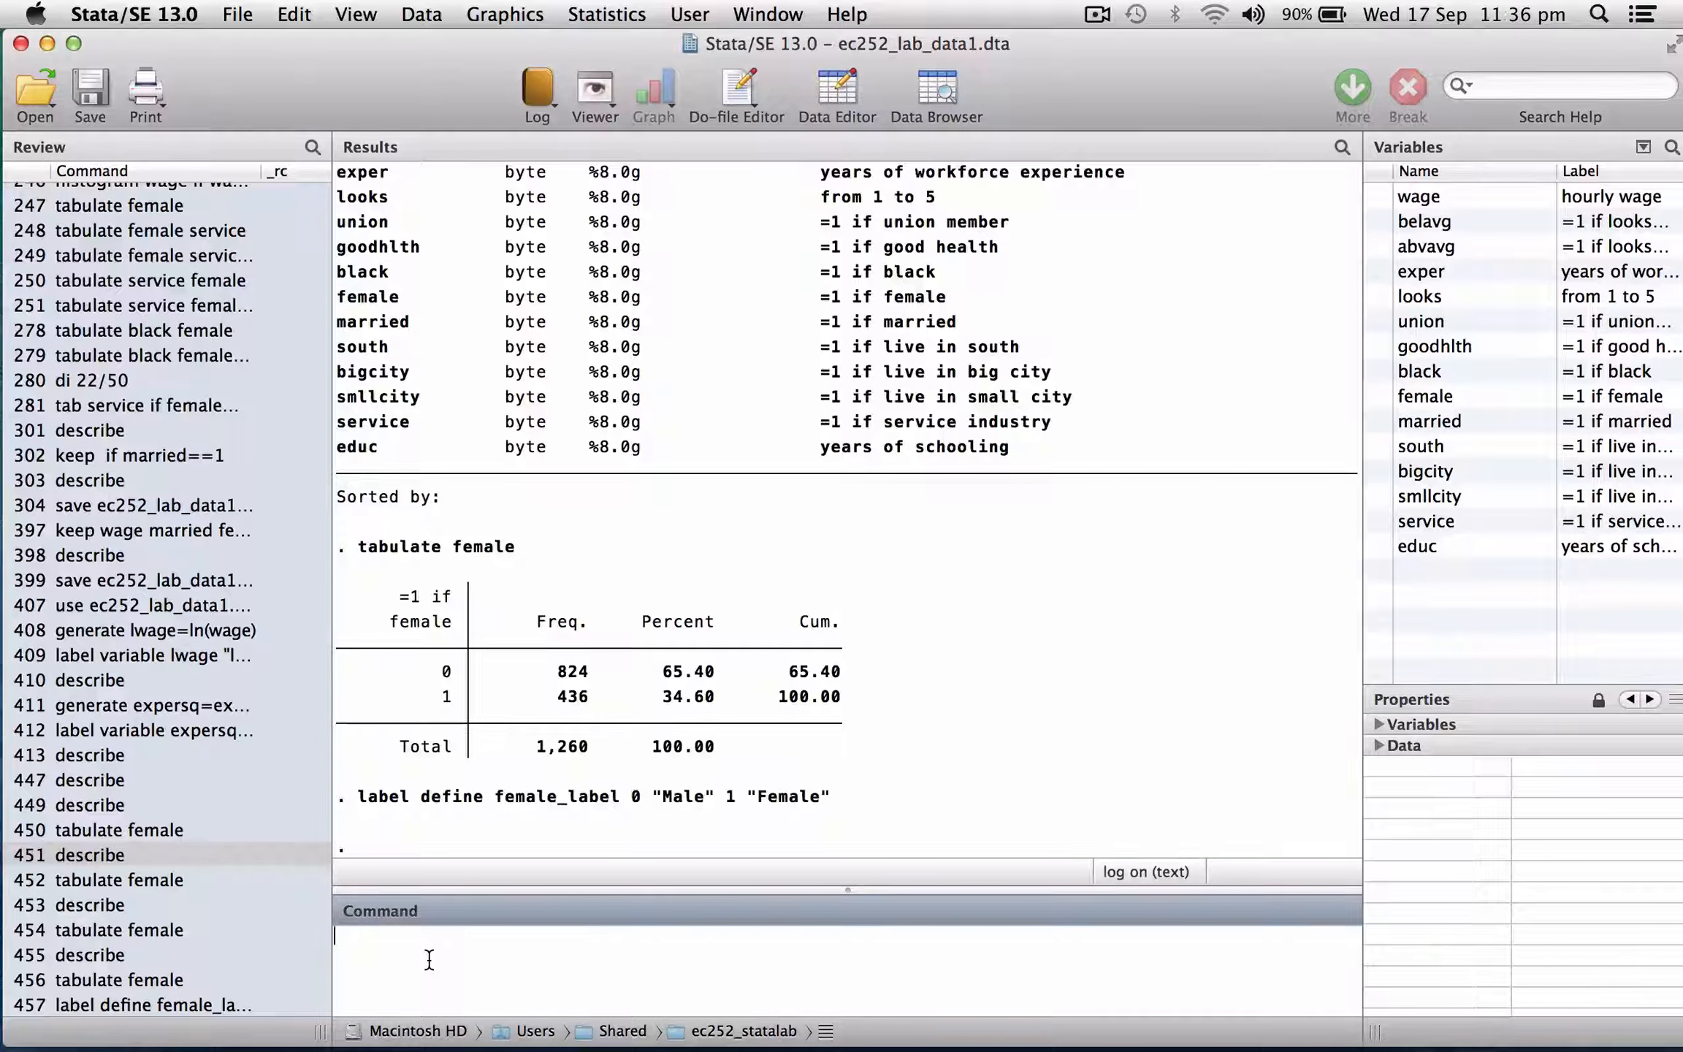
Attach the value label female_label to the female variable.
type("label")
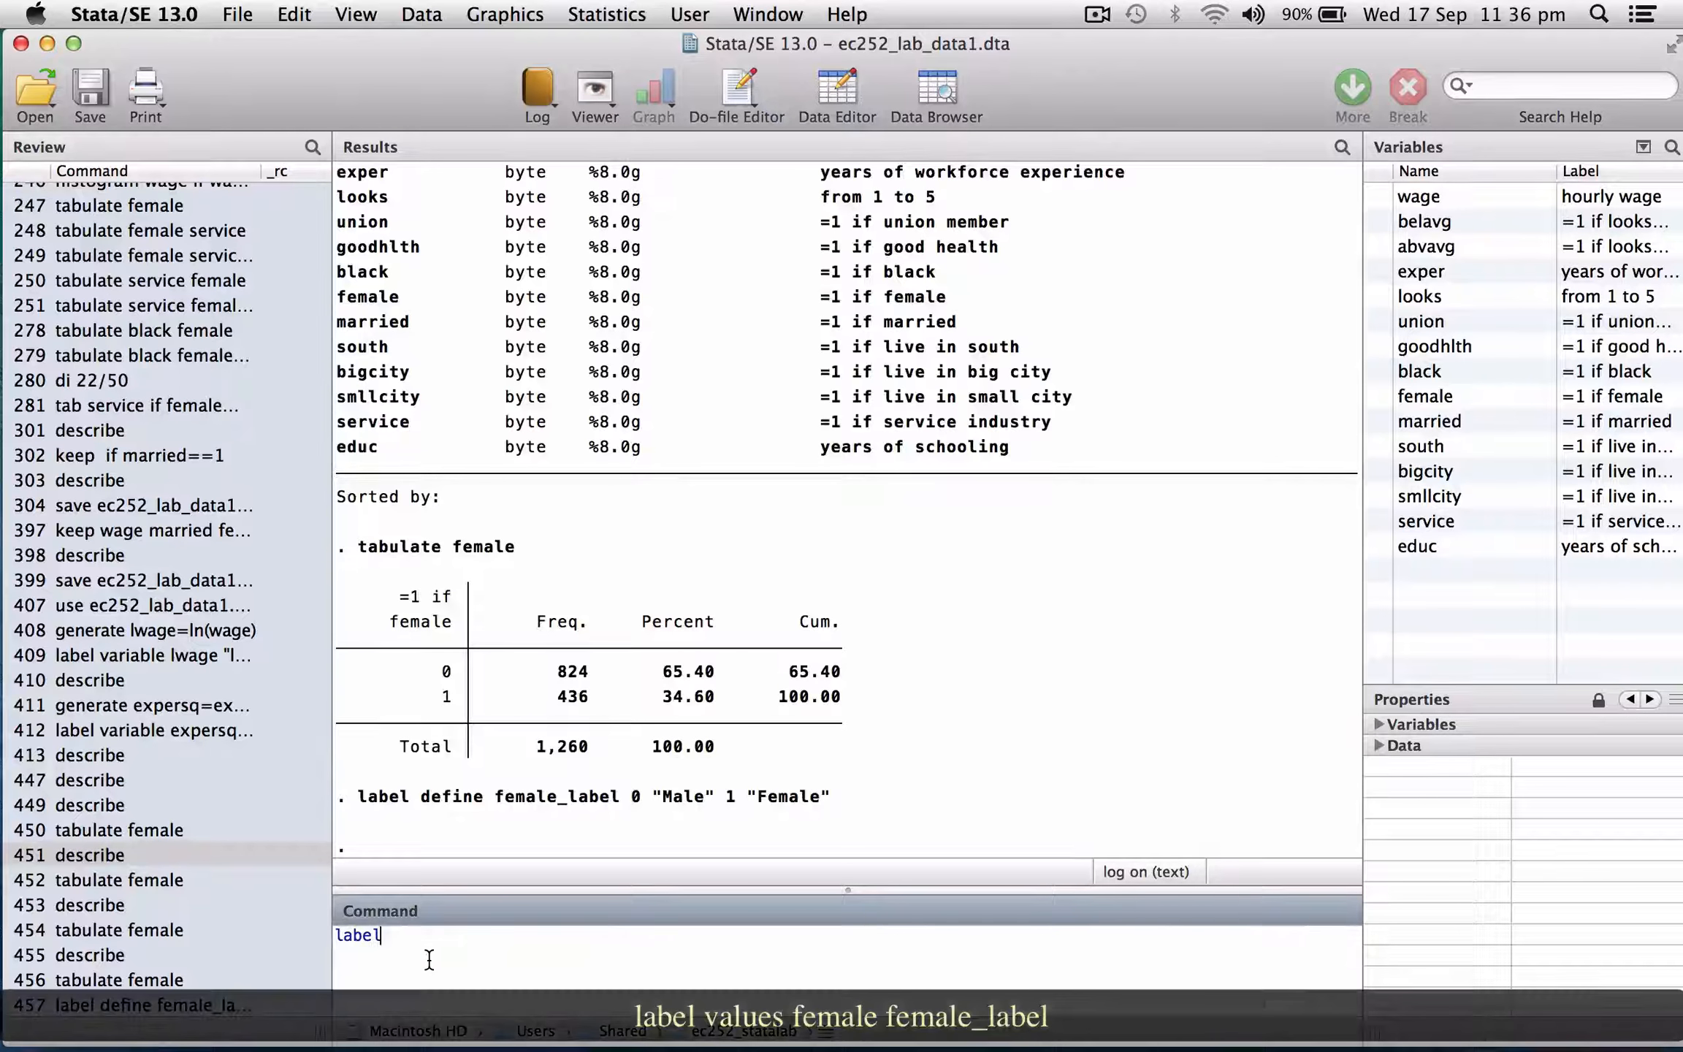
type(" vaues")
key("BackSpace")
key("BackSpace")
key("BackSpace")
type("lues female ")
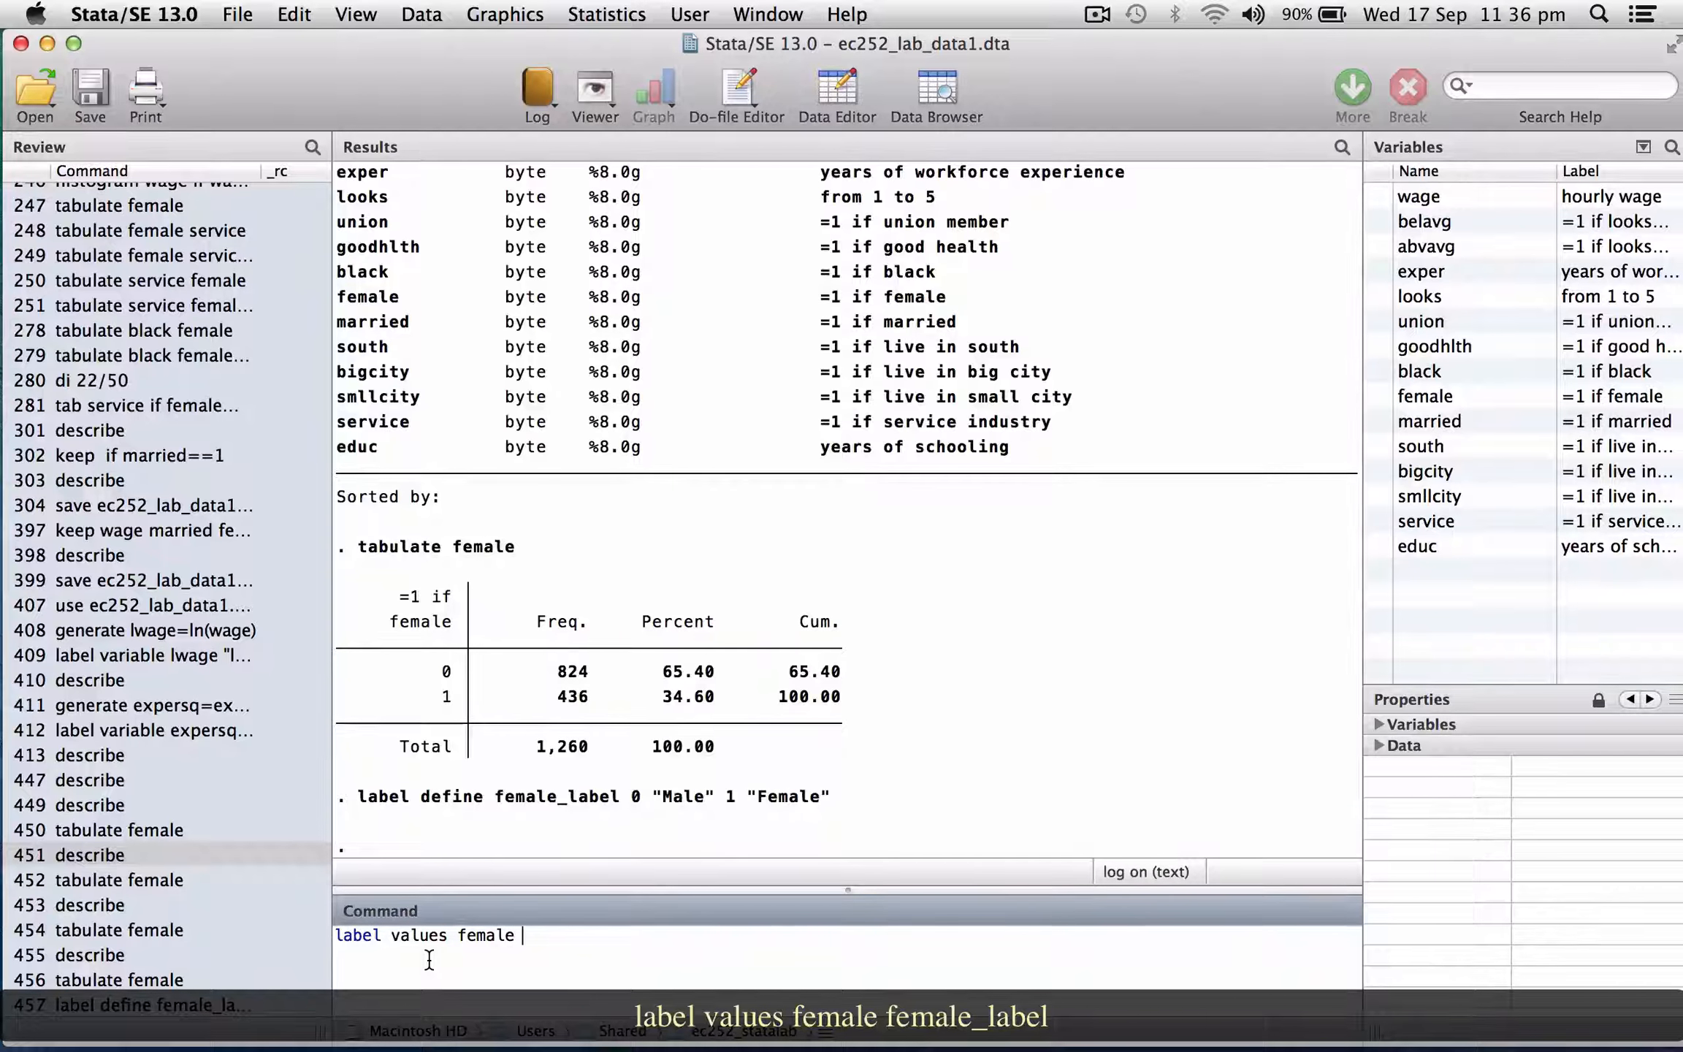
type("female_label")
key("Return")
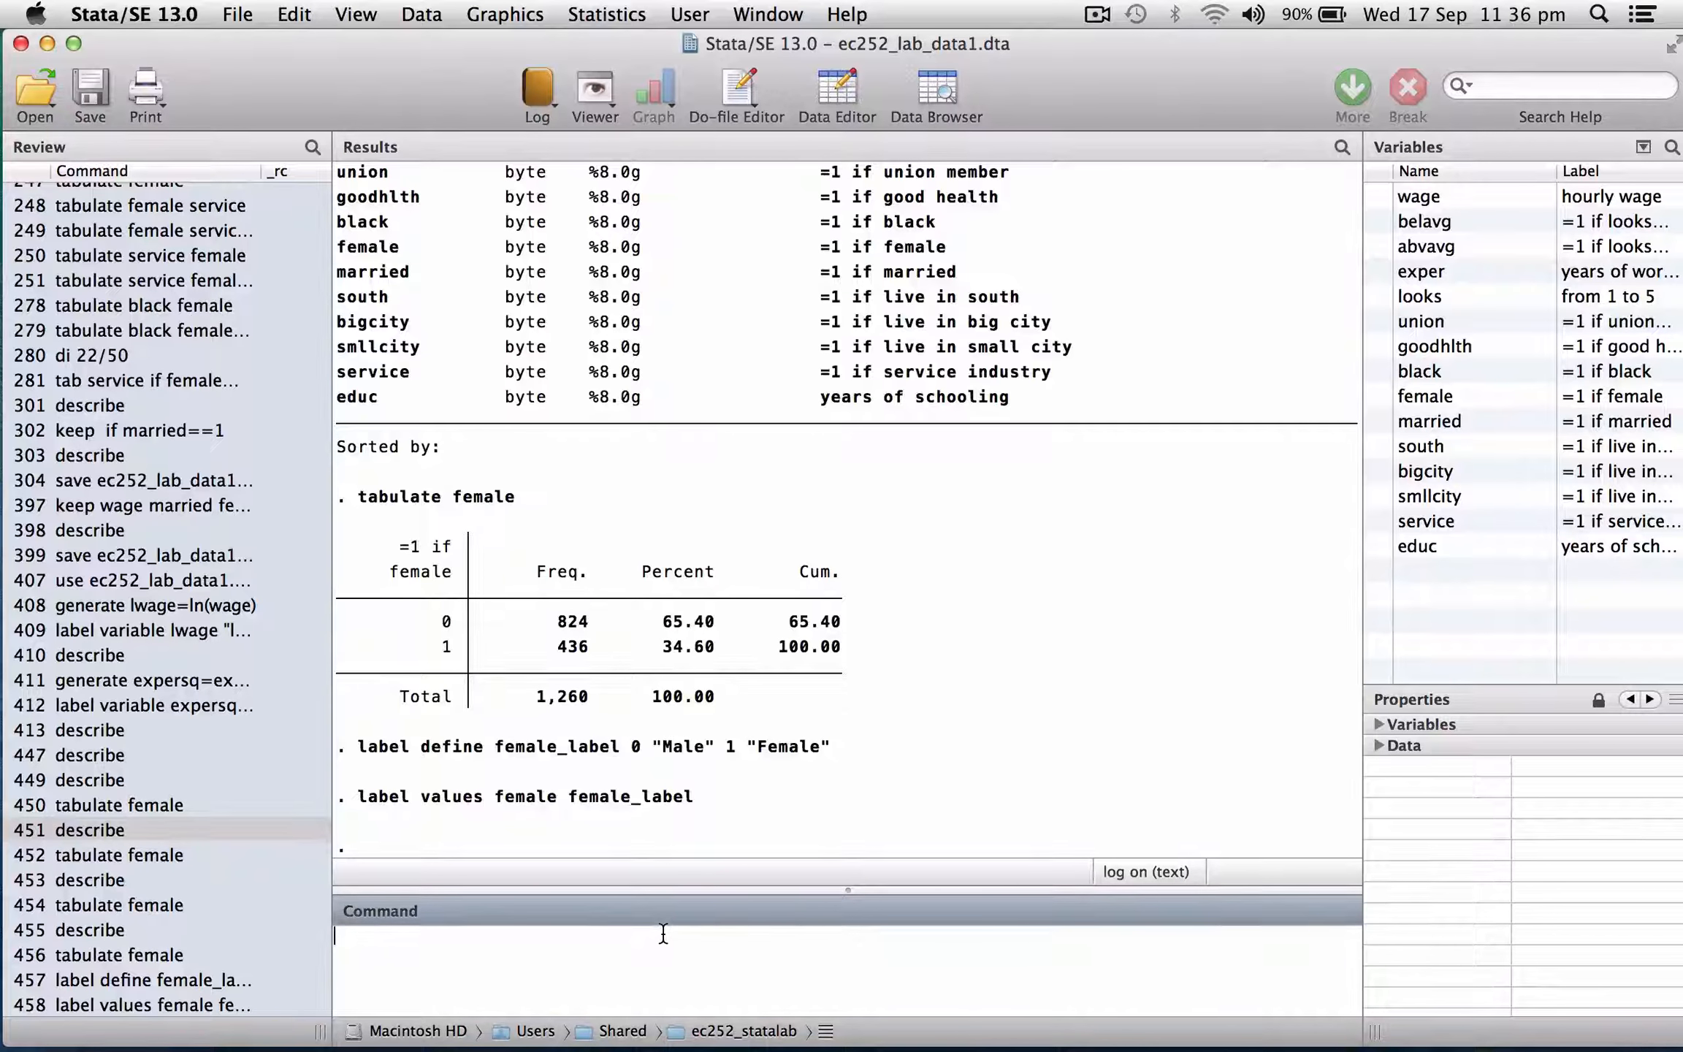
Tabulate female again to check the value labels.
type("tabulate female")
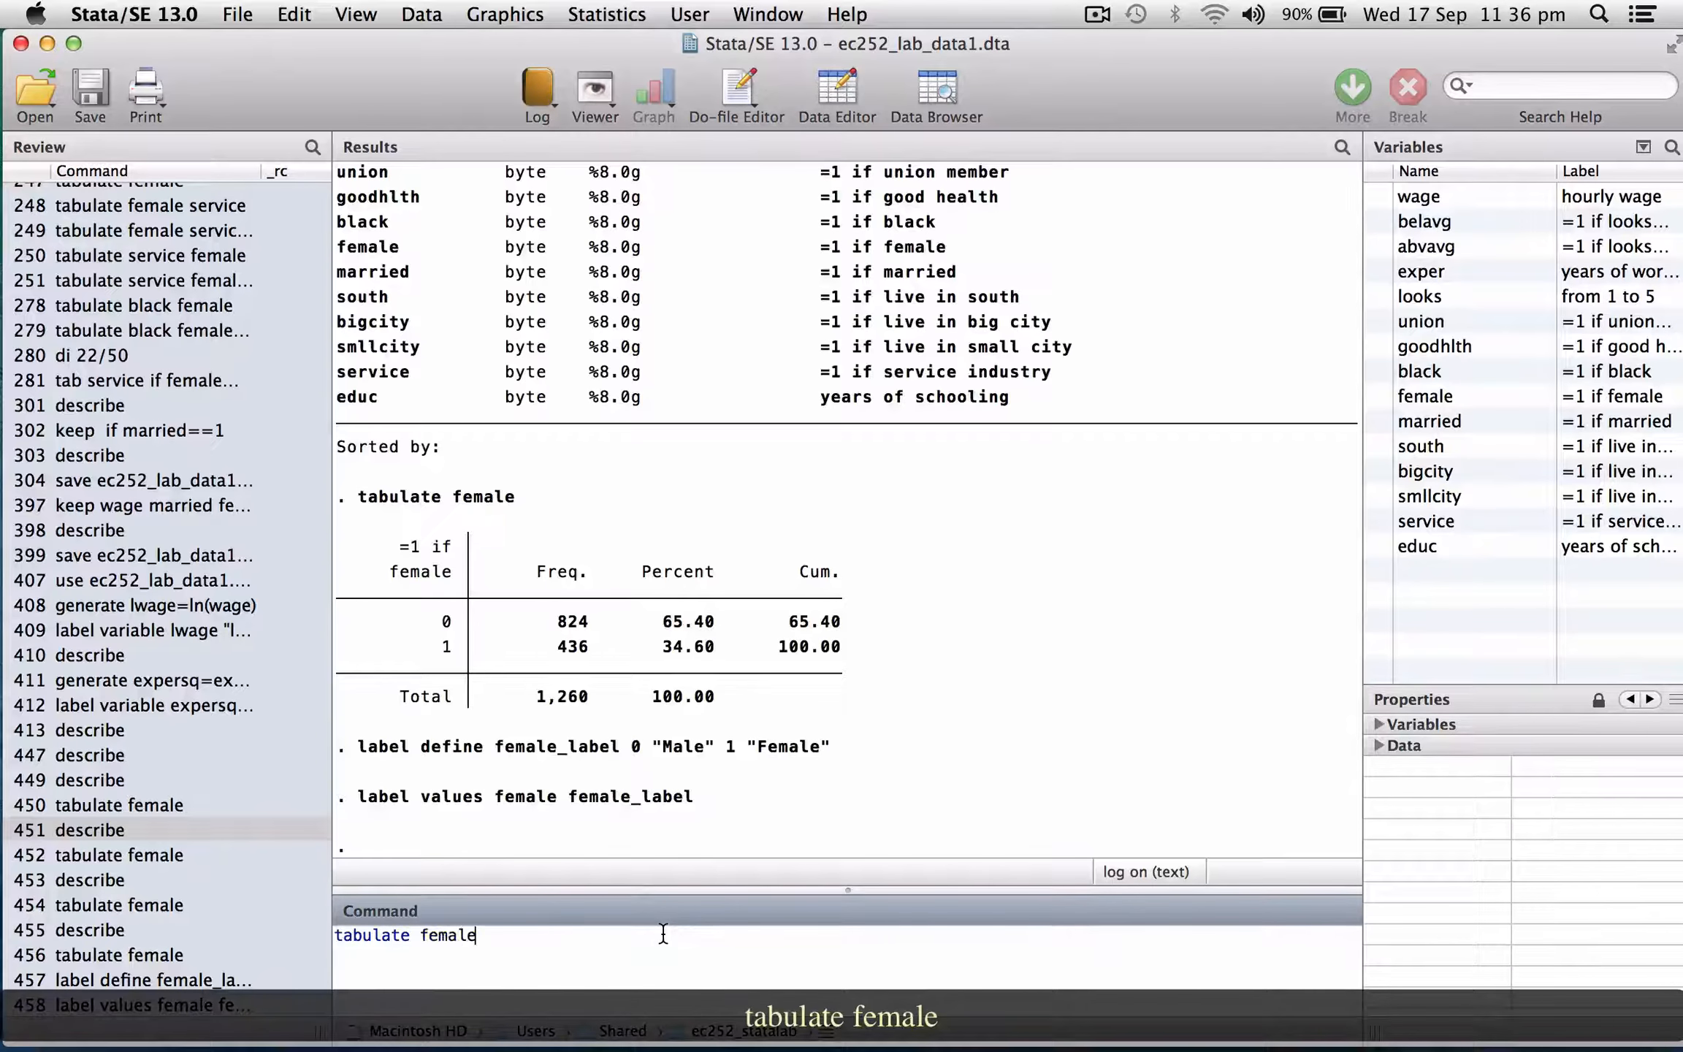
key("Return")
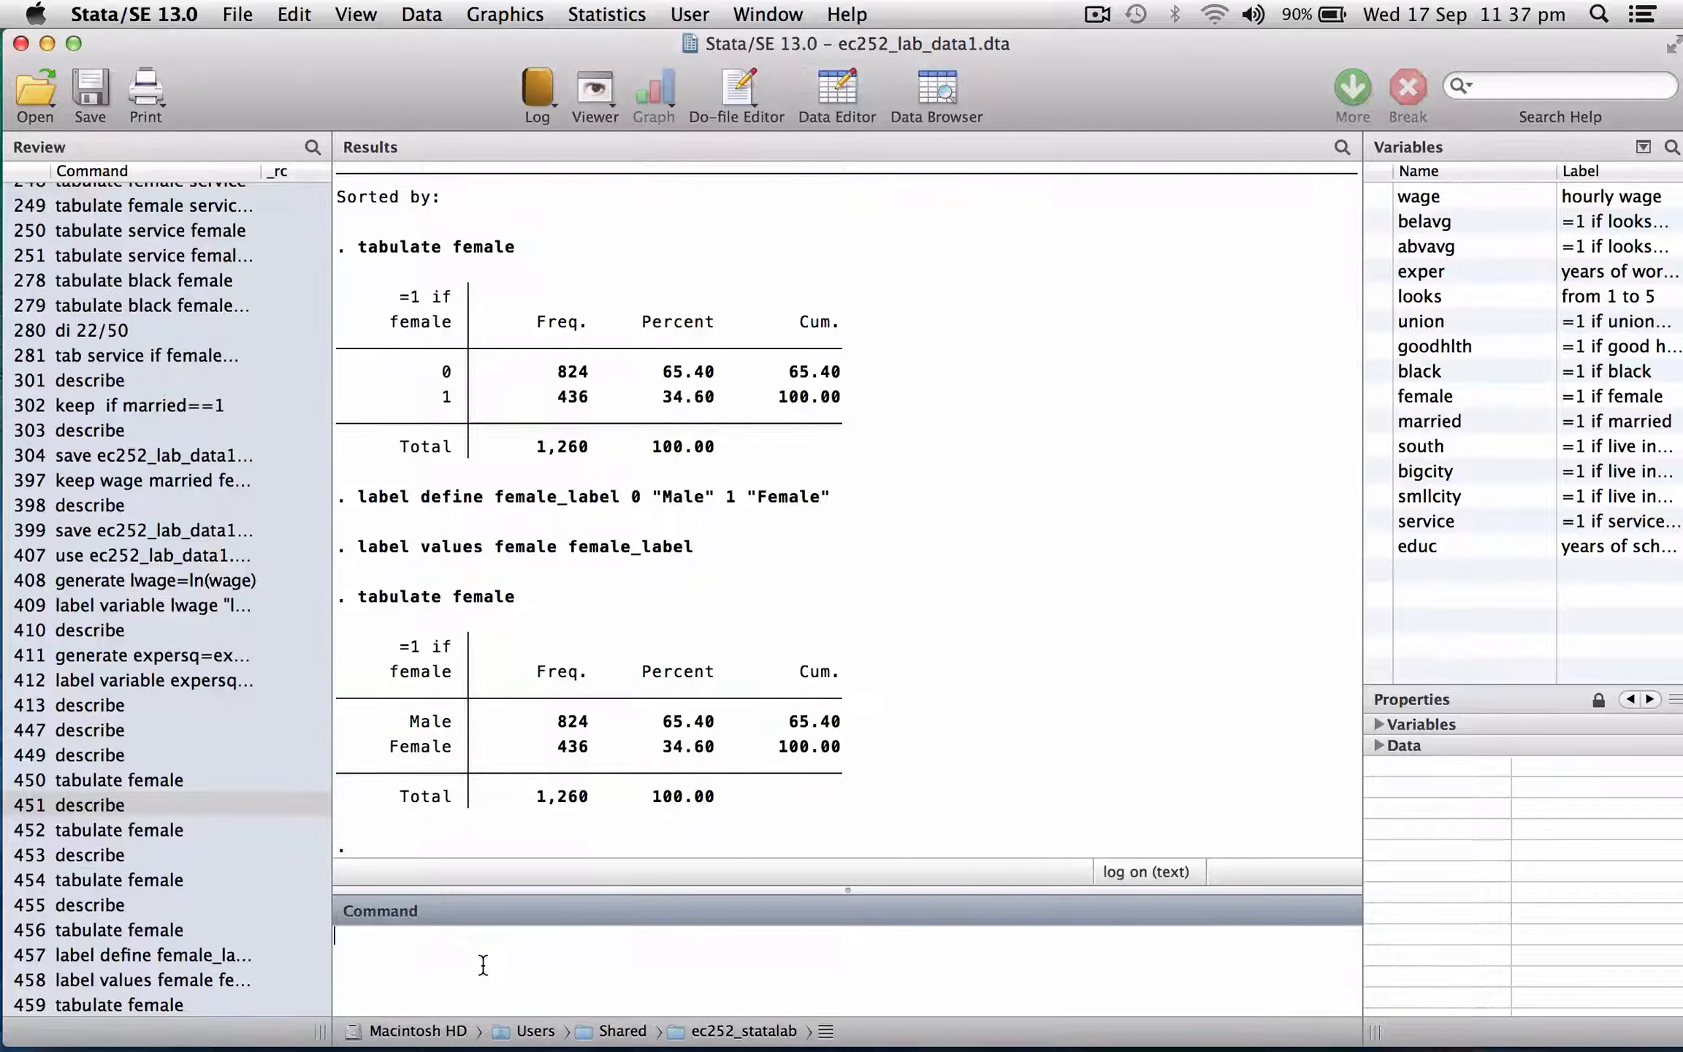
Open the data editor on female and inspect the underlying codes behind the labelled cells, then close it.
type("edit female")
key("Return")
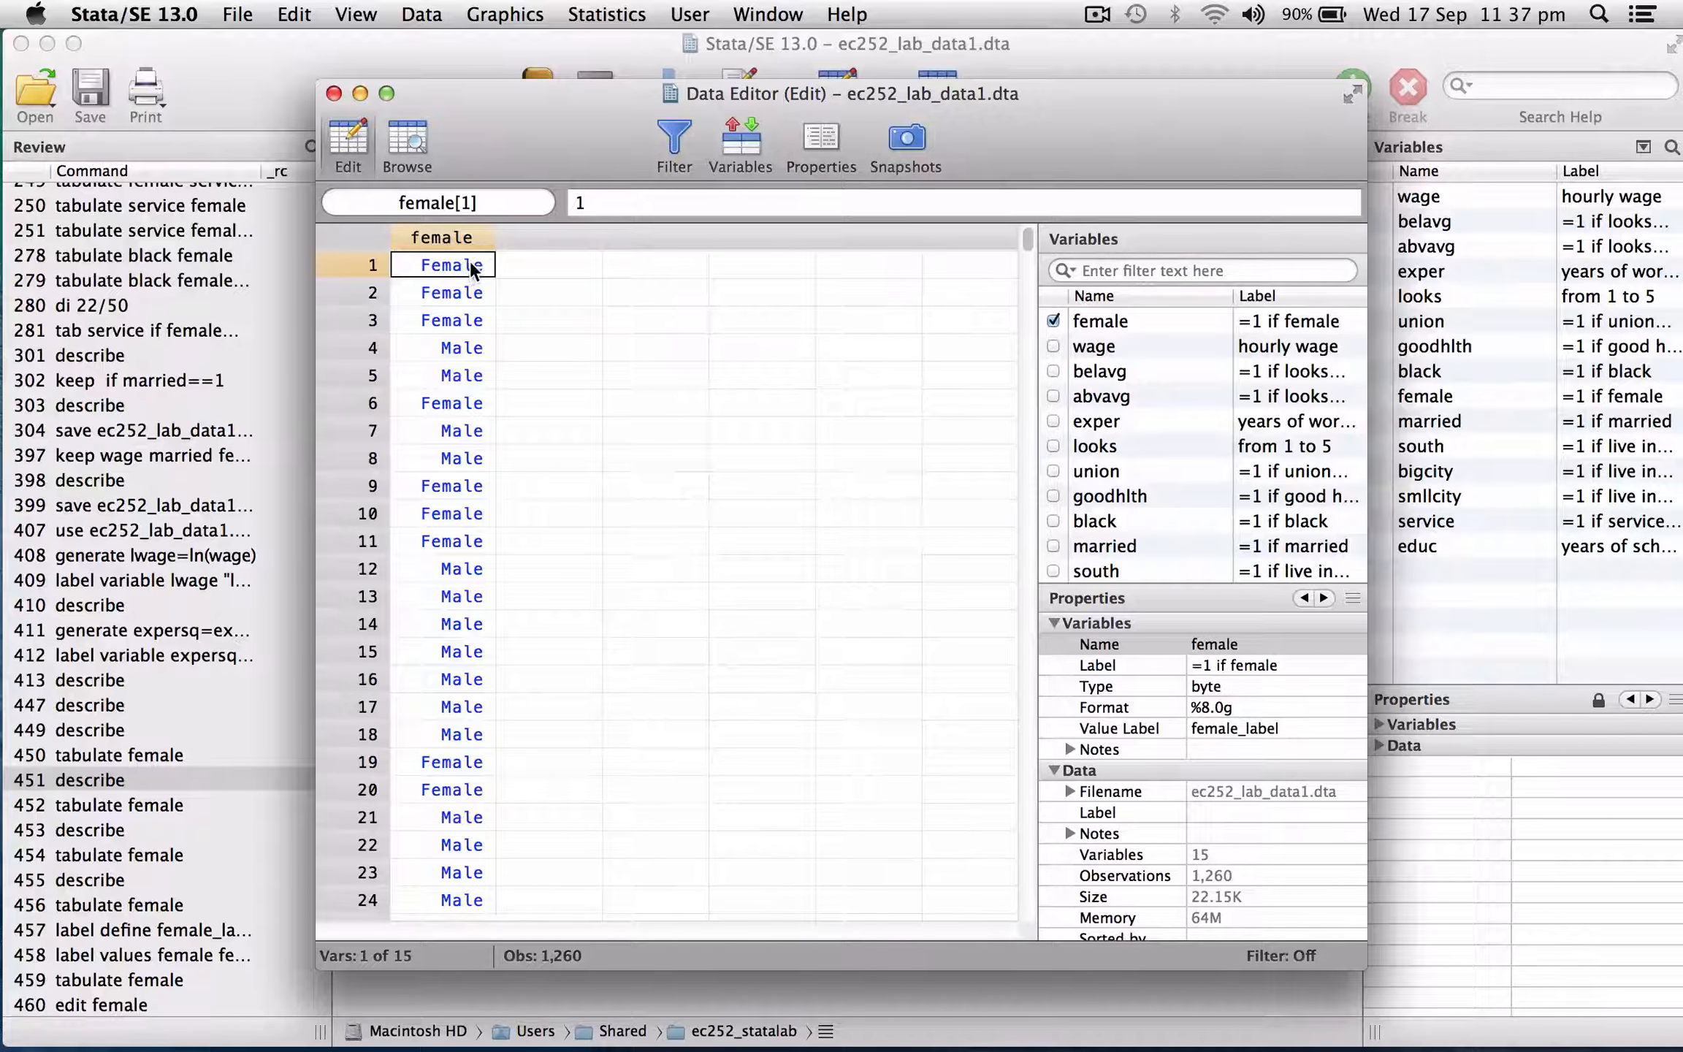
double_click(471, 269)
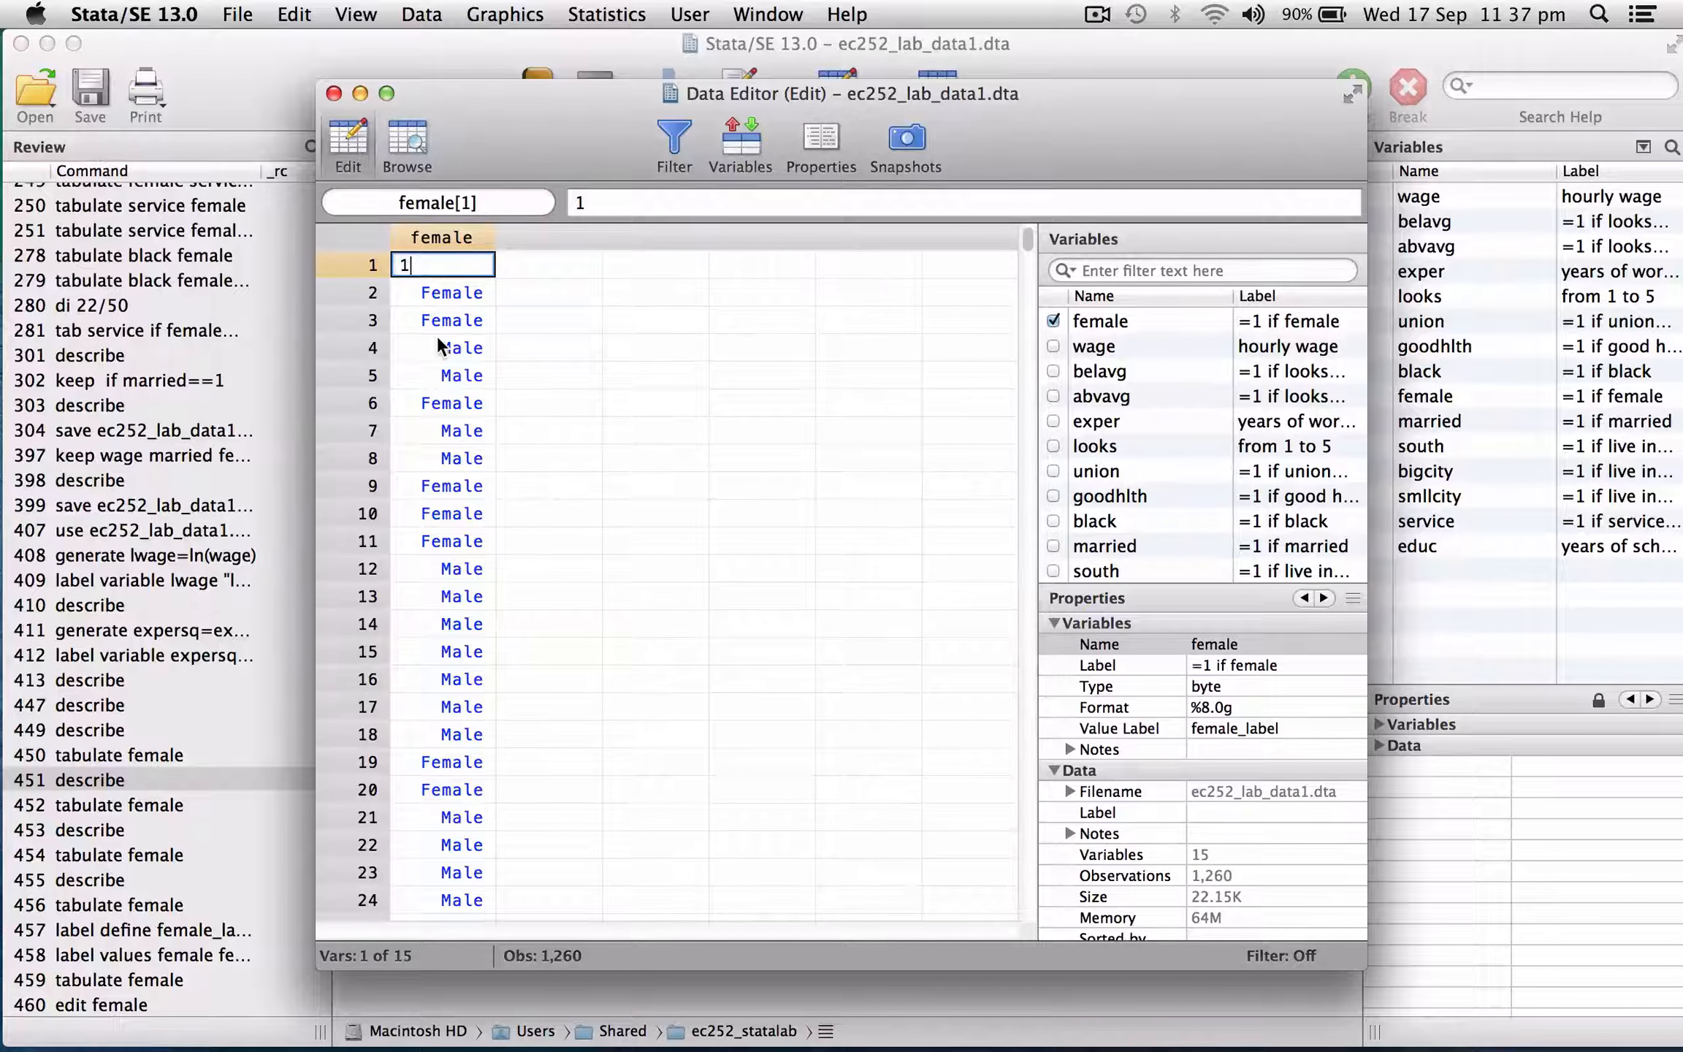
double_click(457, 349)
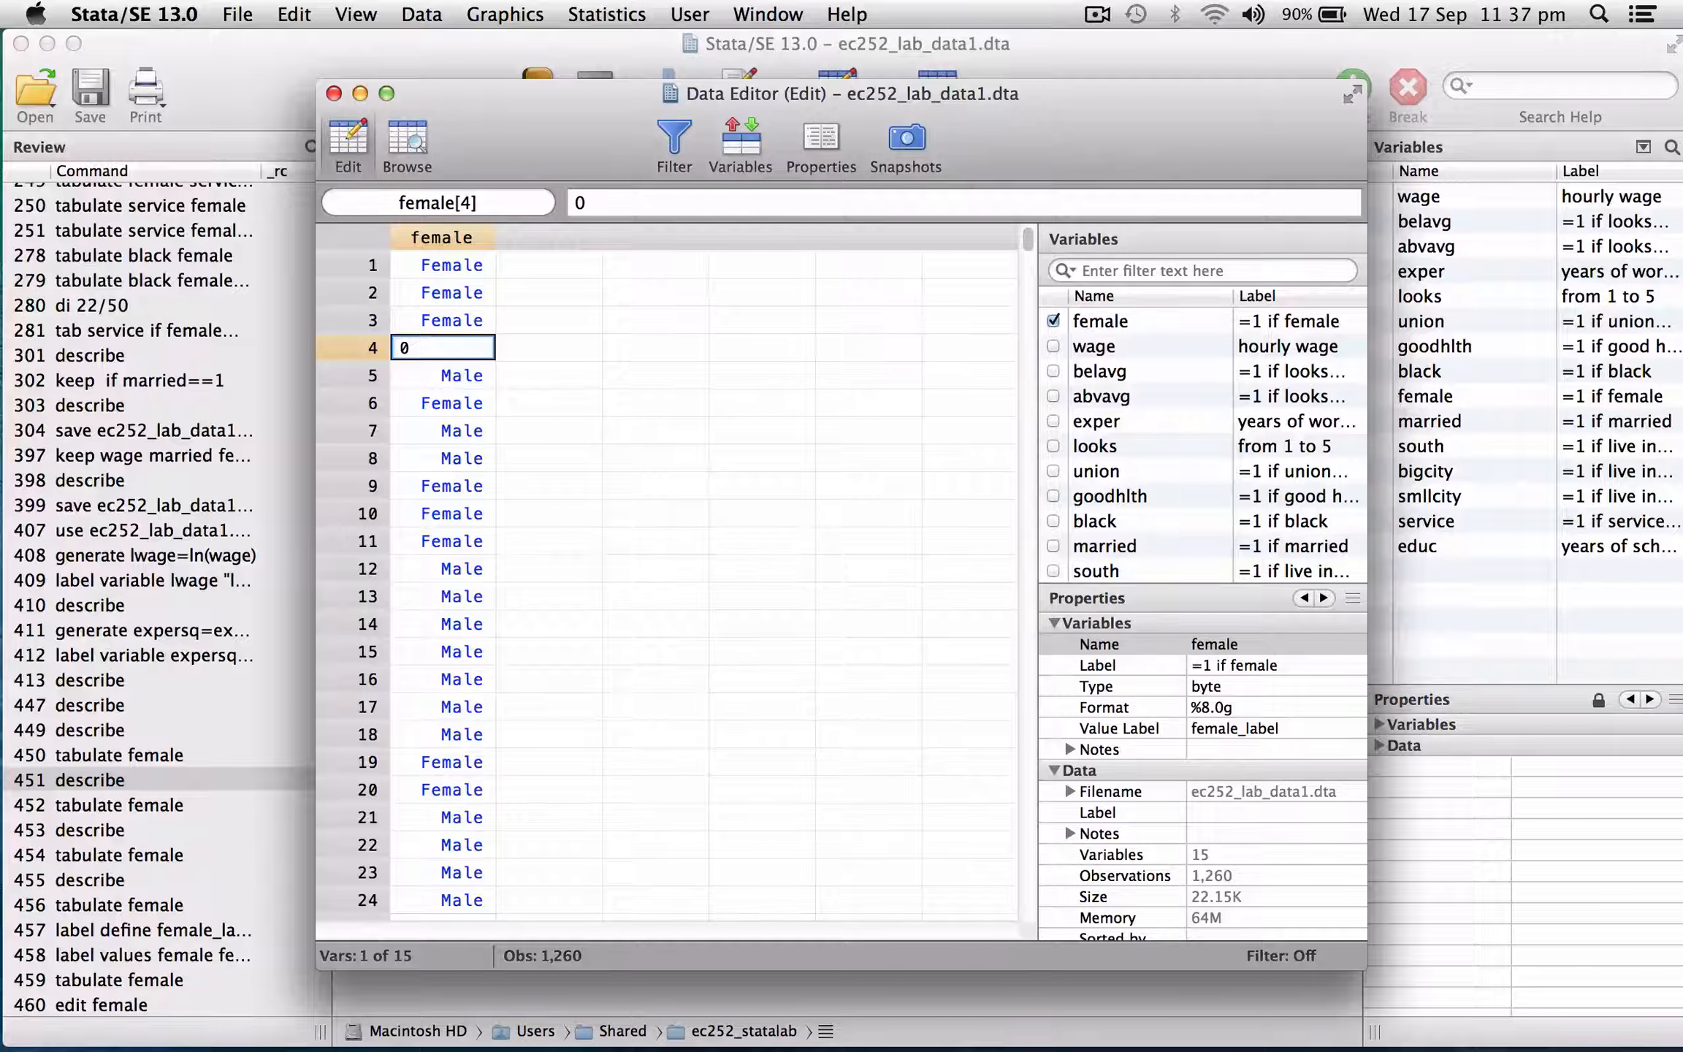
left_click(333, 93)
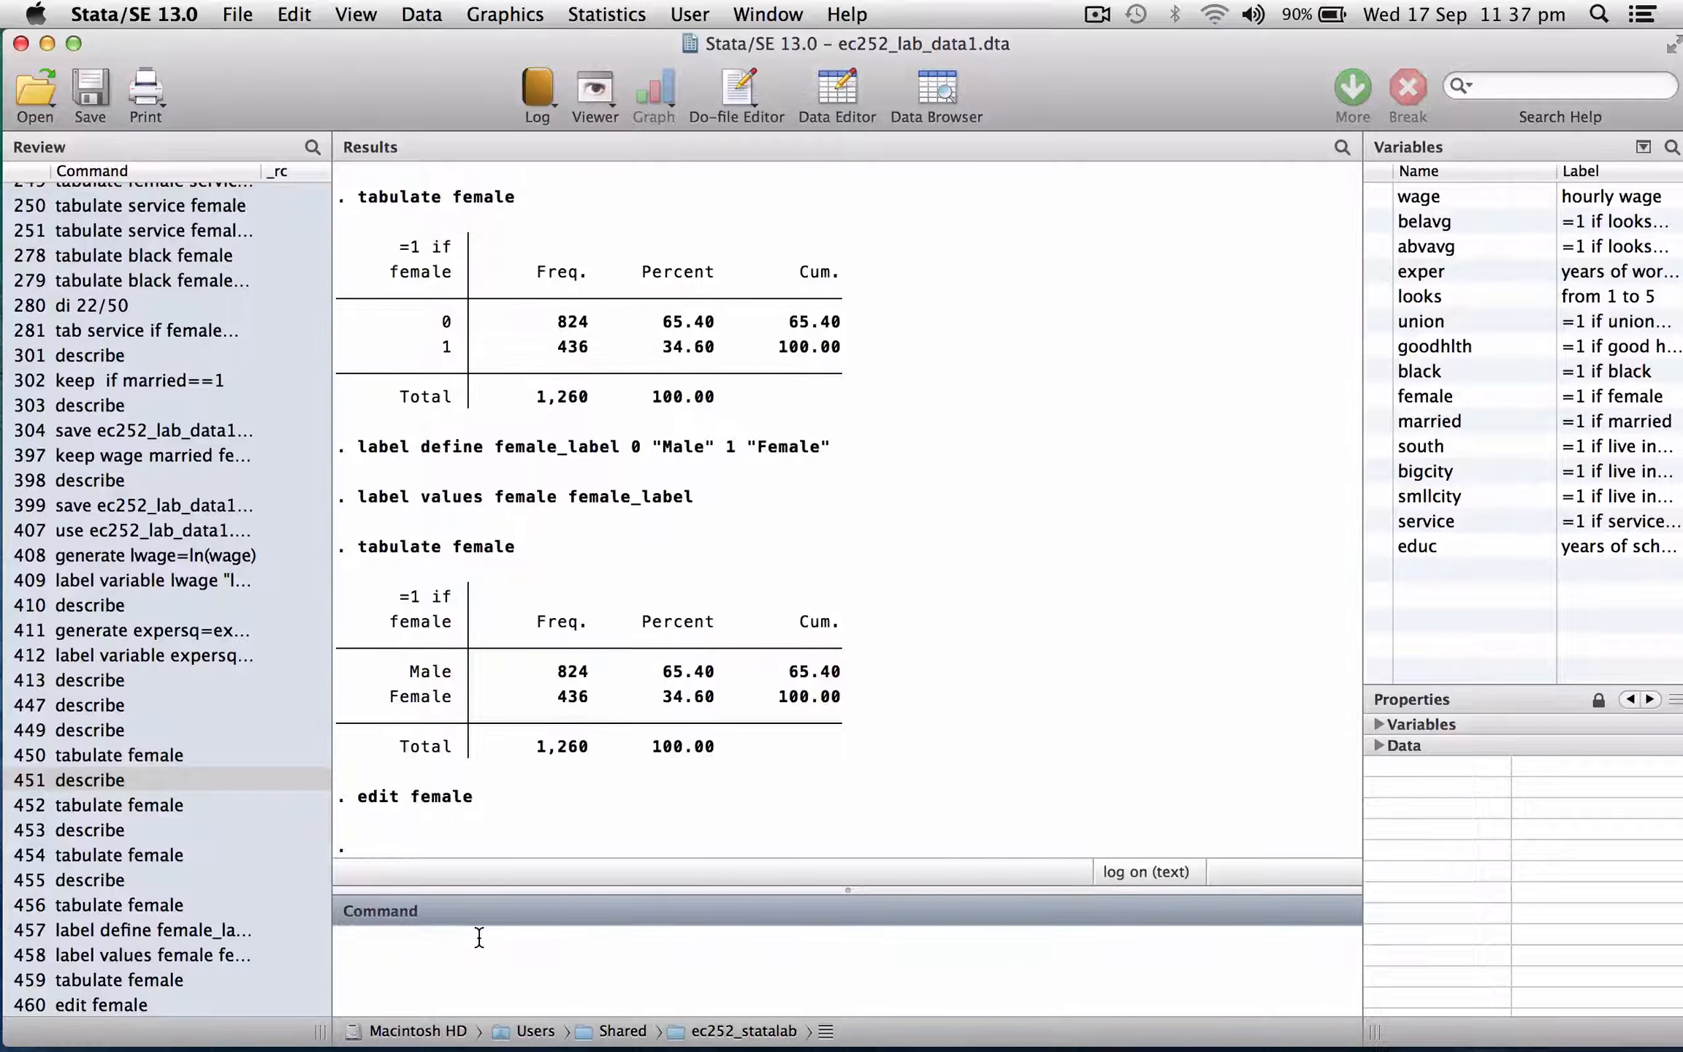
List the names of the defined value labels with label dir.
type("al")
key("BackSpace")
key("BackSpace")
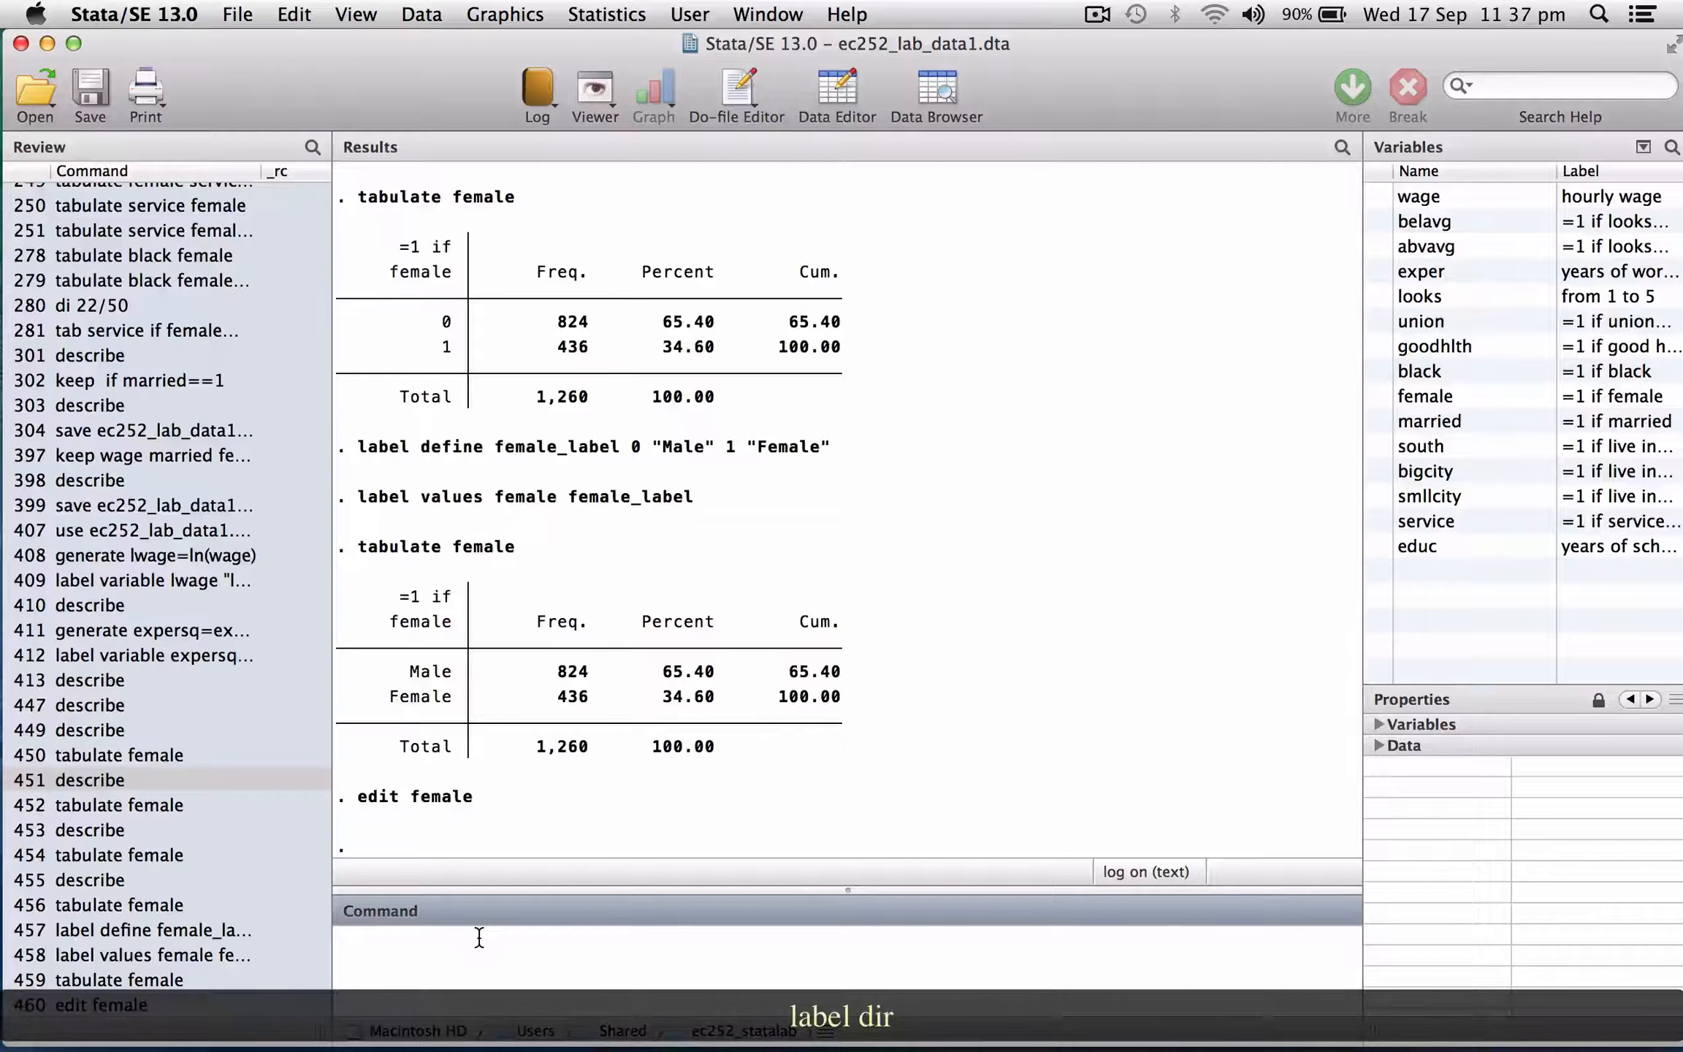
type("label dir")
key("Return")
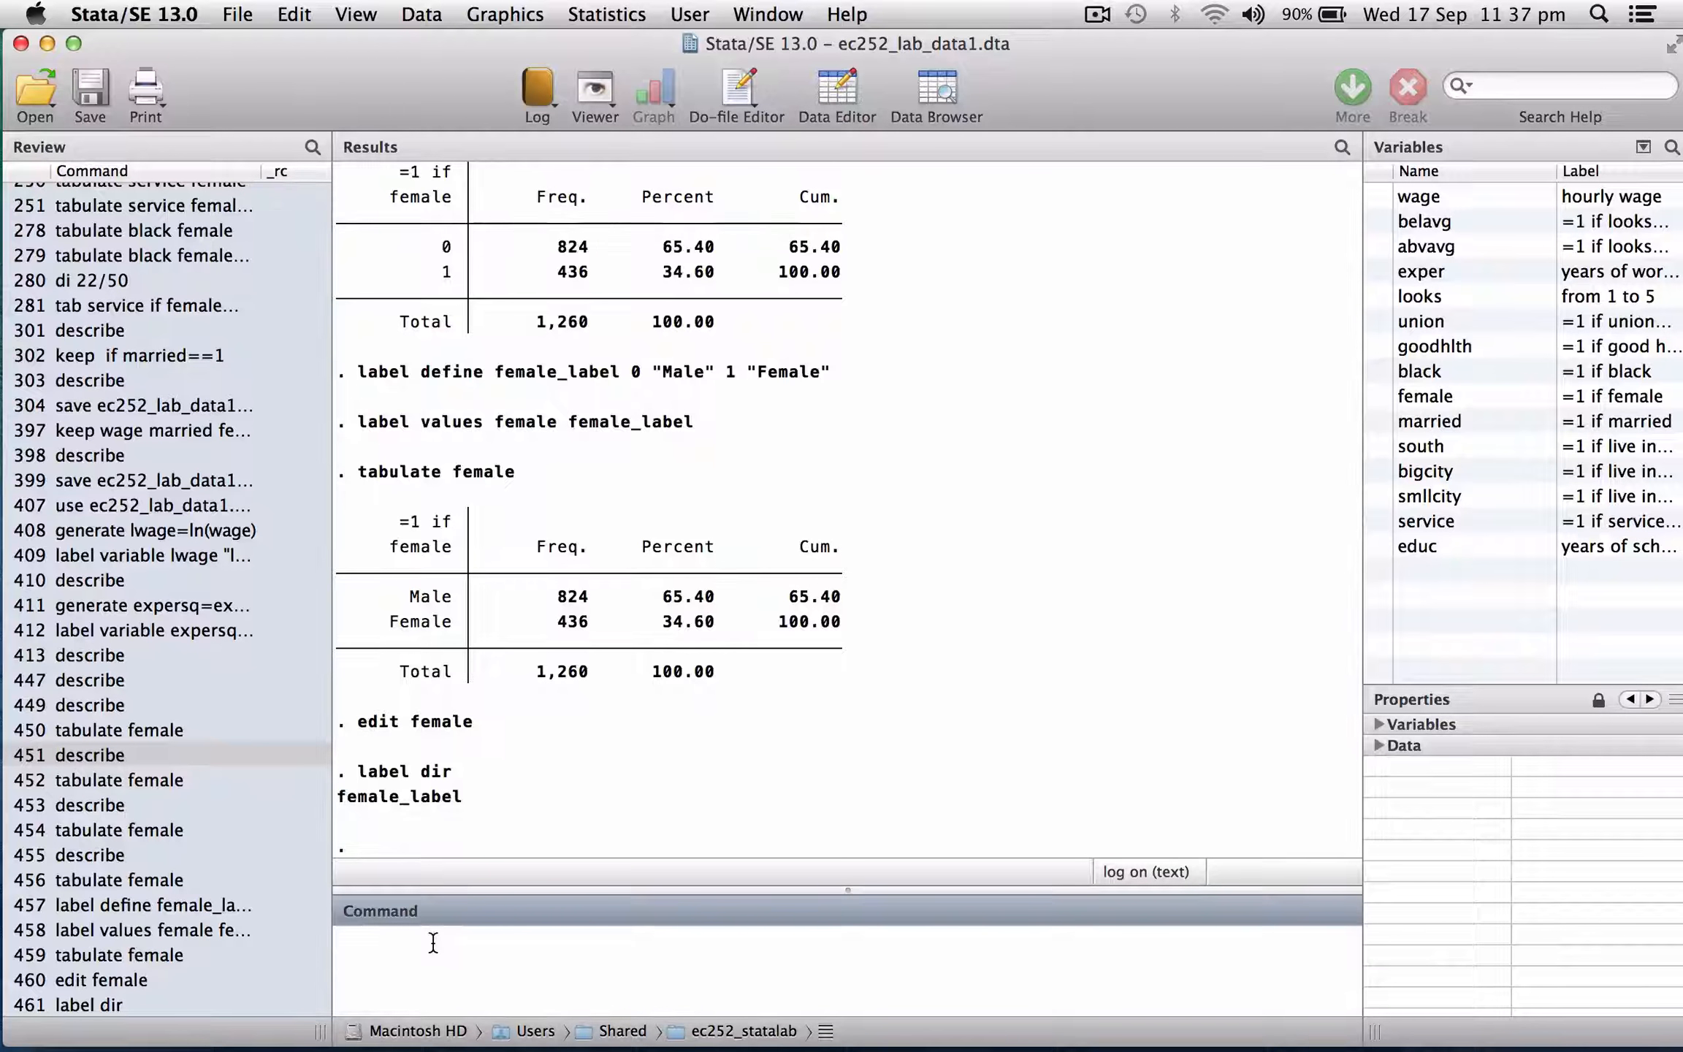
Display the contents of the value labels with label list.
type("label li")
type("s")
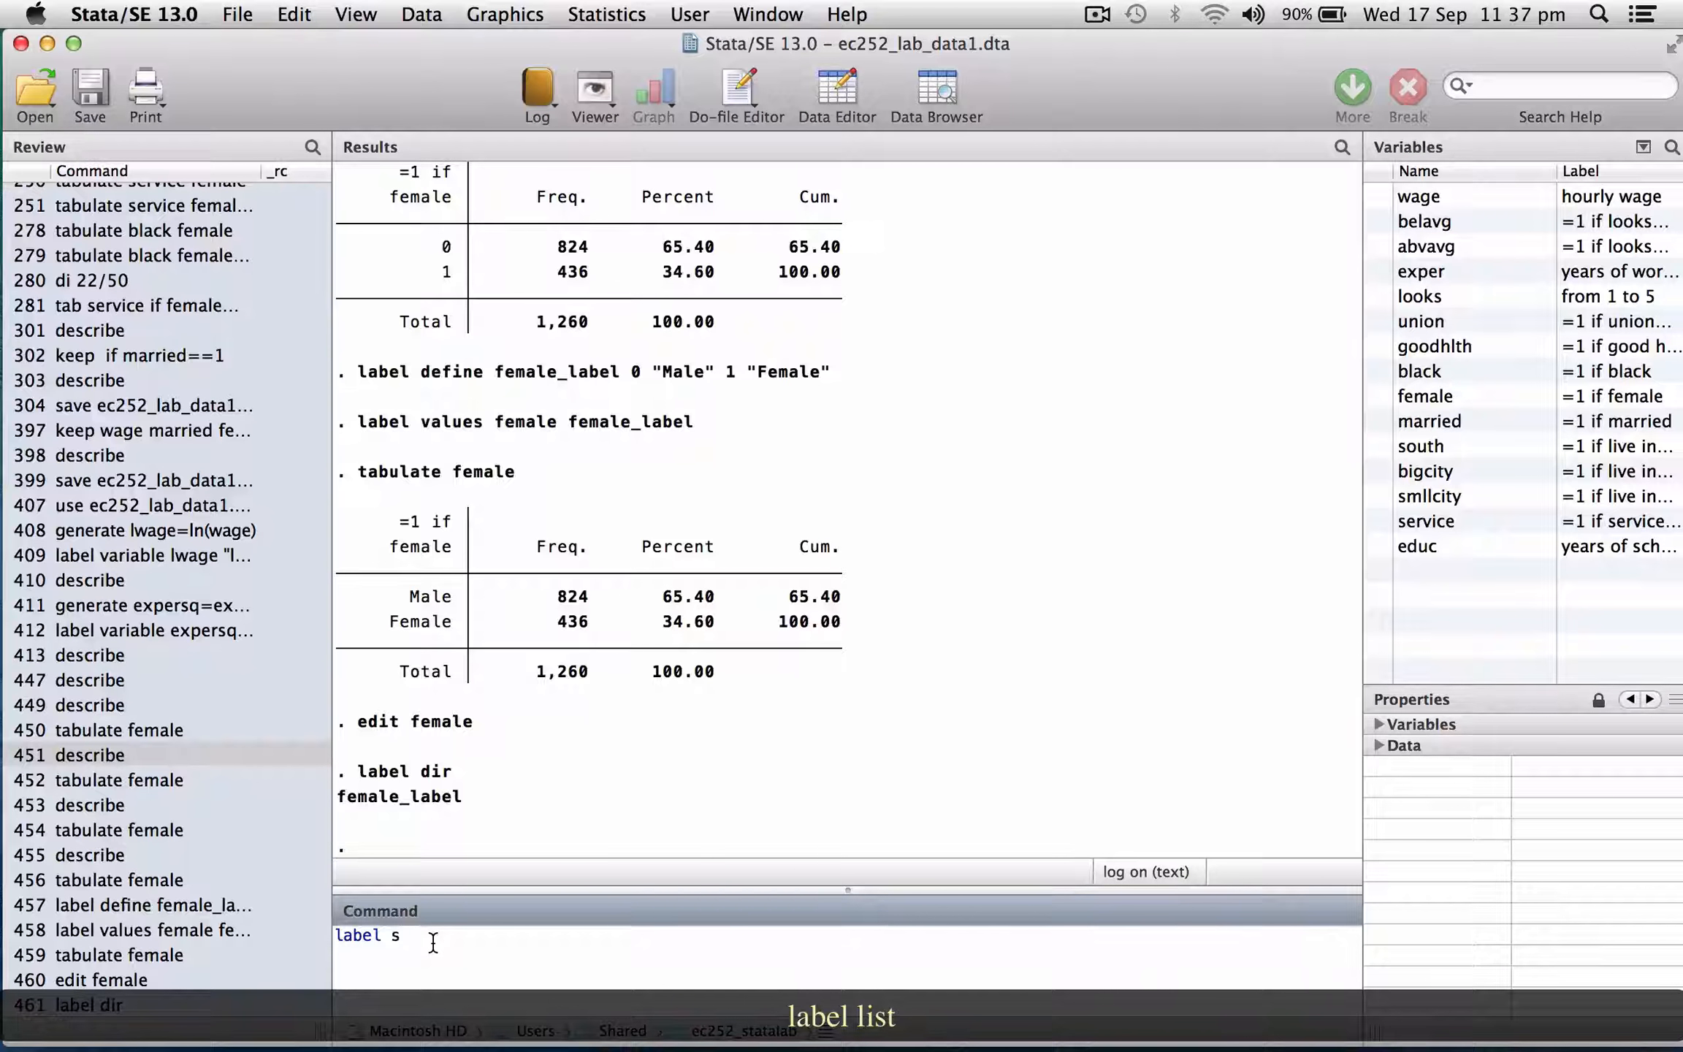
key("BackSpace")
type("list")
key("Return")
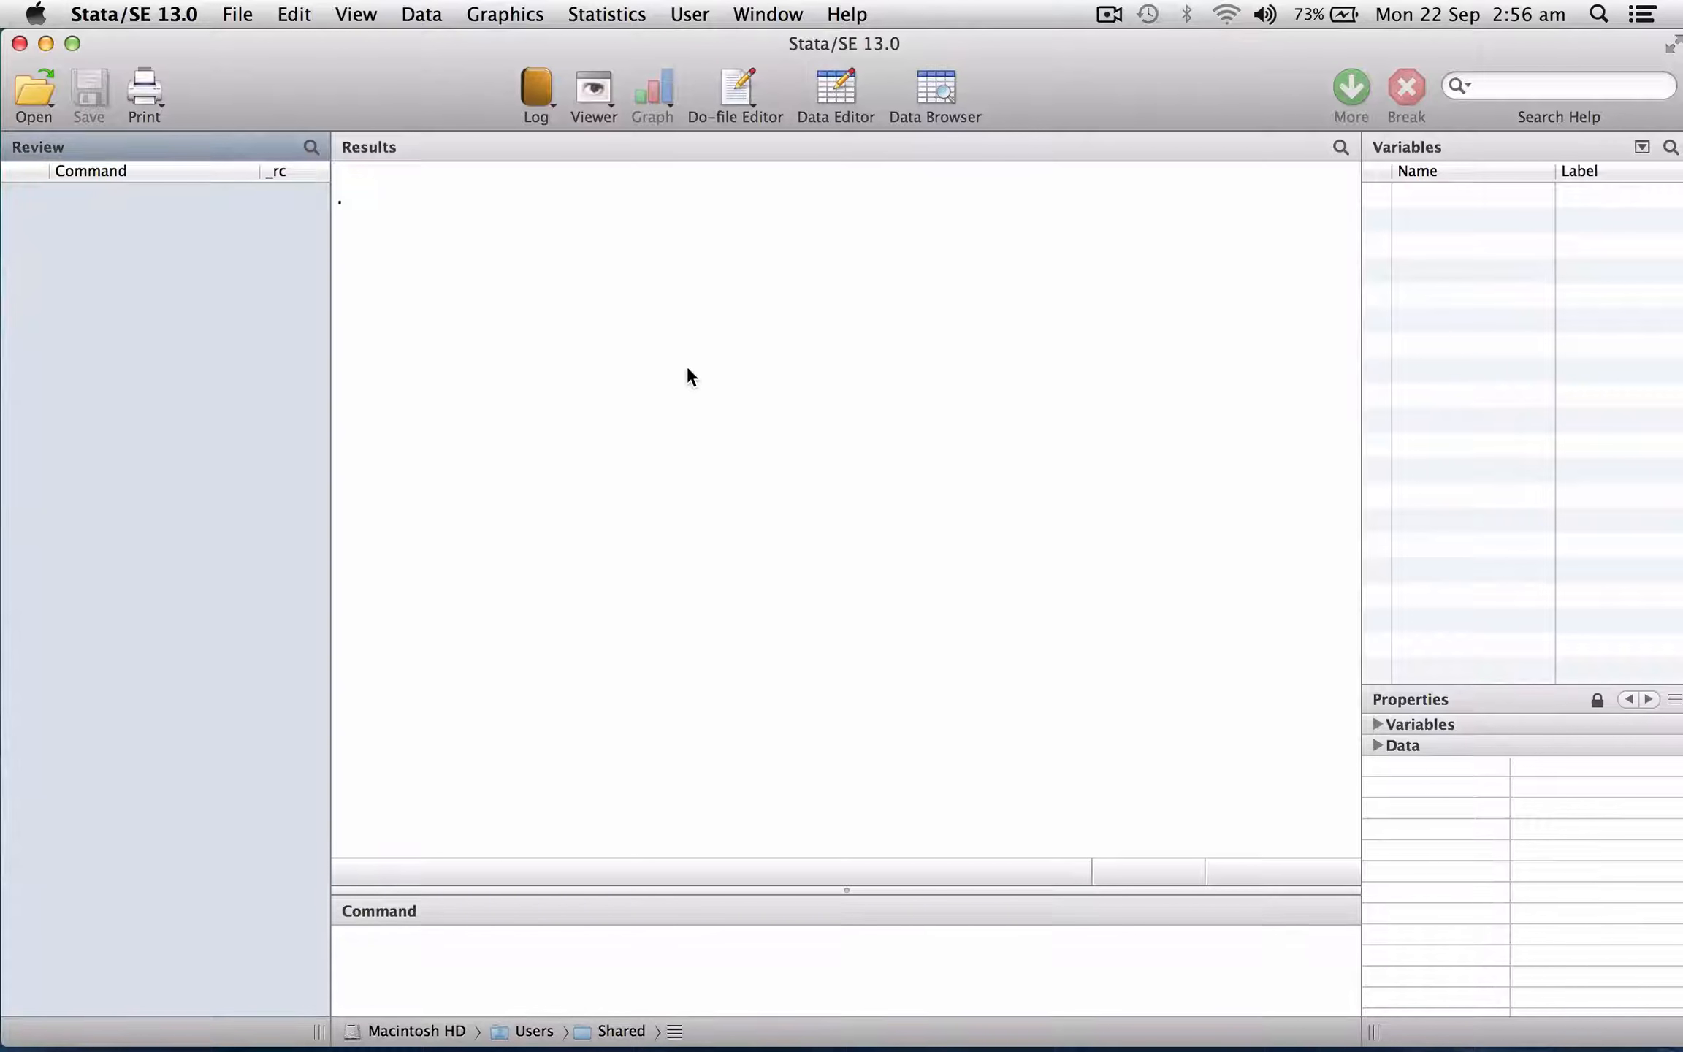
Switch to Excel and select the entire data range of ec252_lab_data2.xls, including the header row.
key("ctrl+Left")
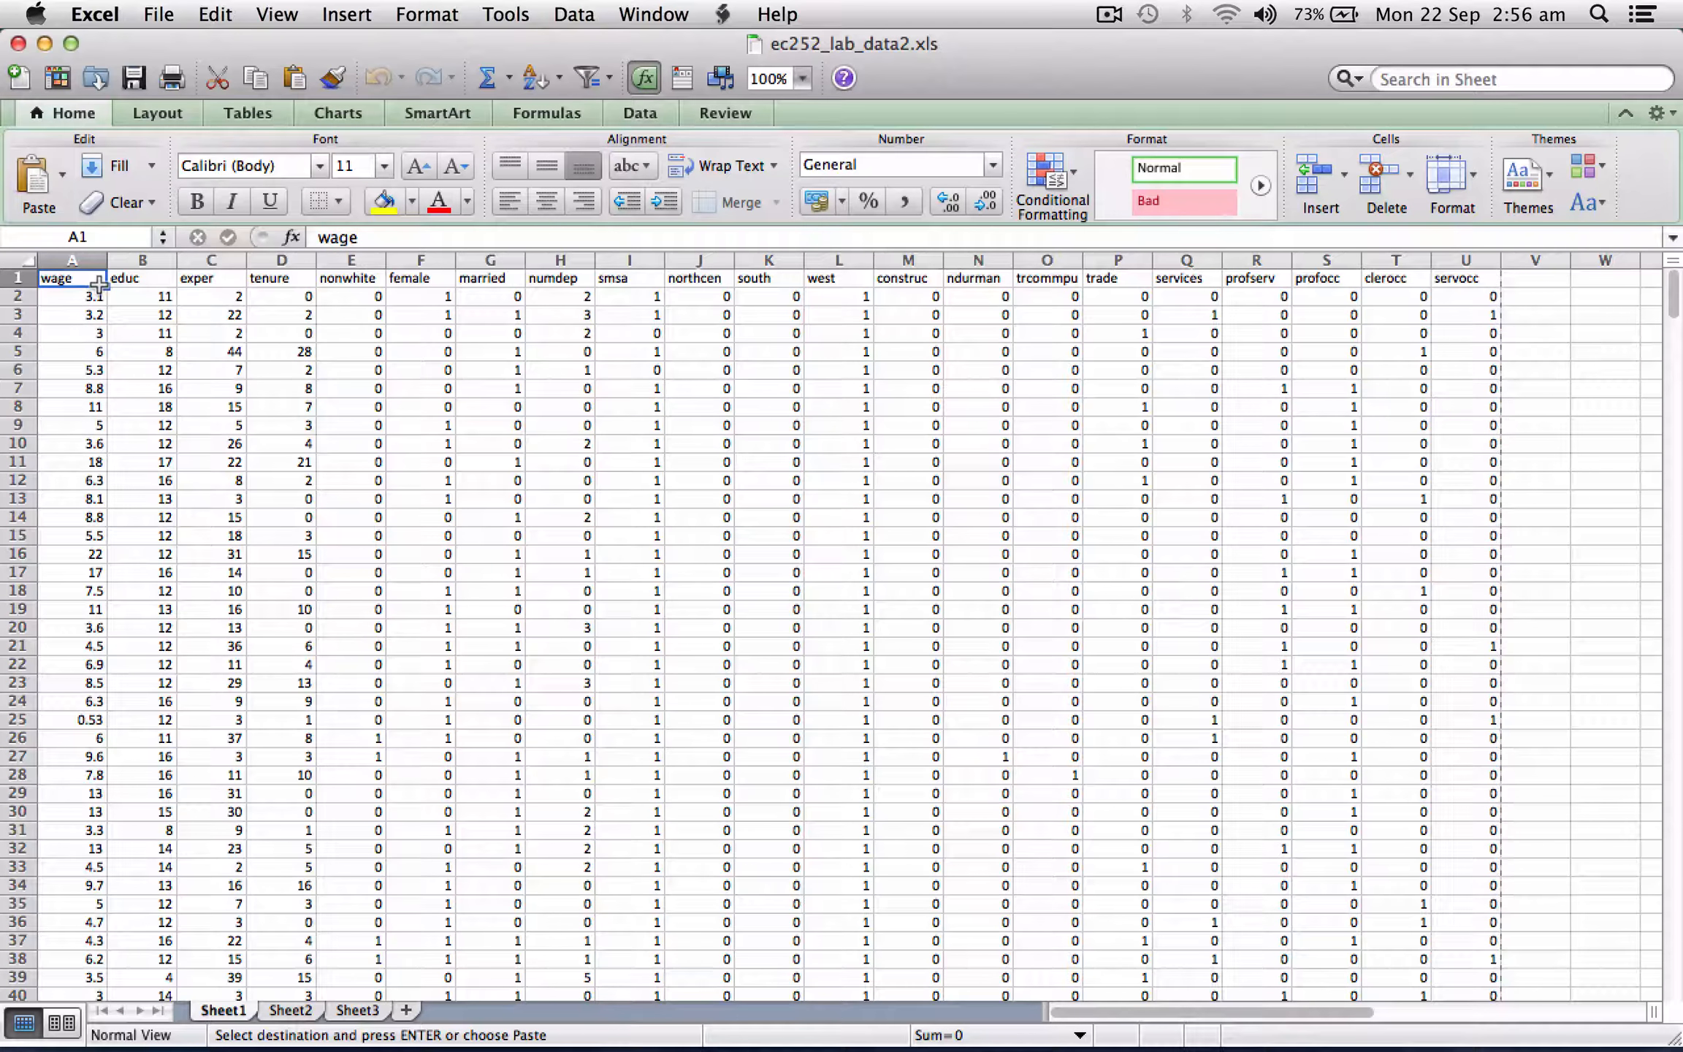
key("super+shift+Down")
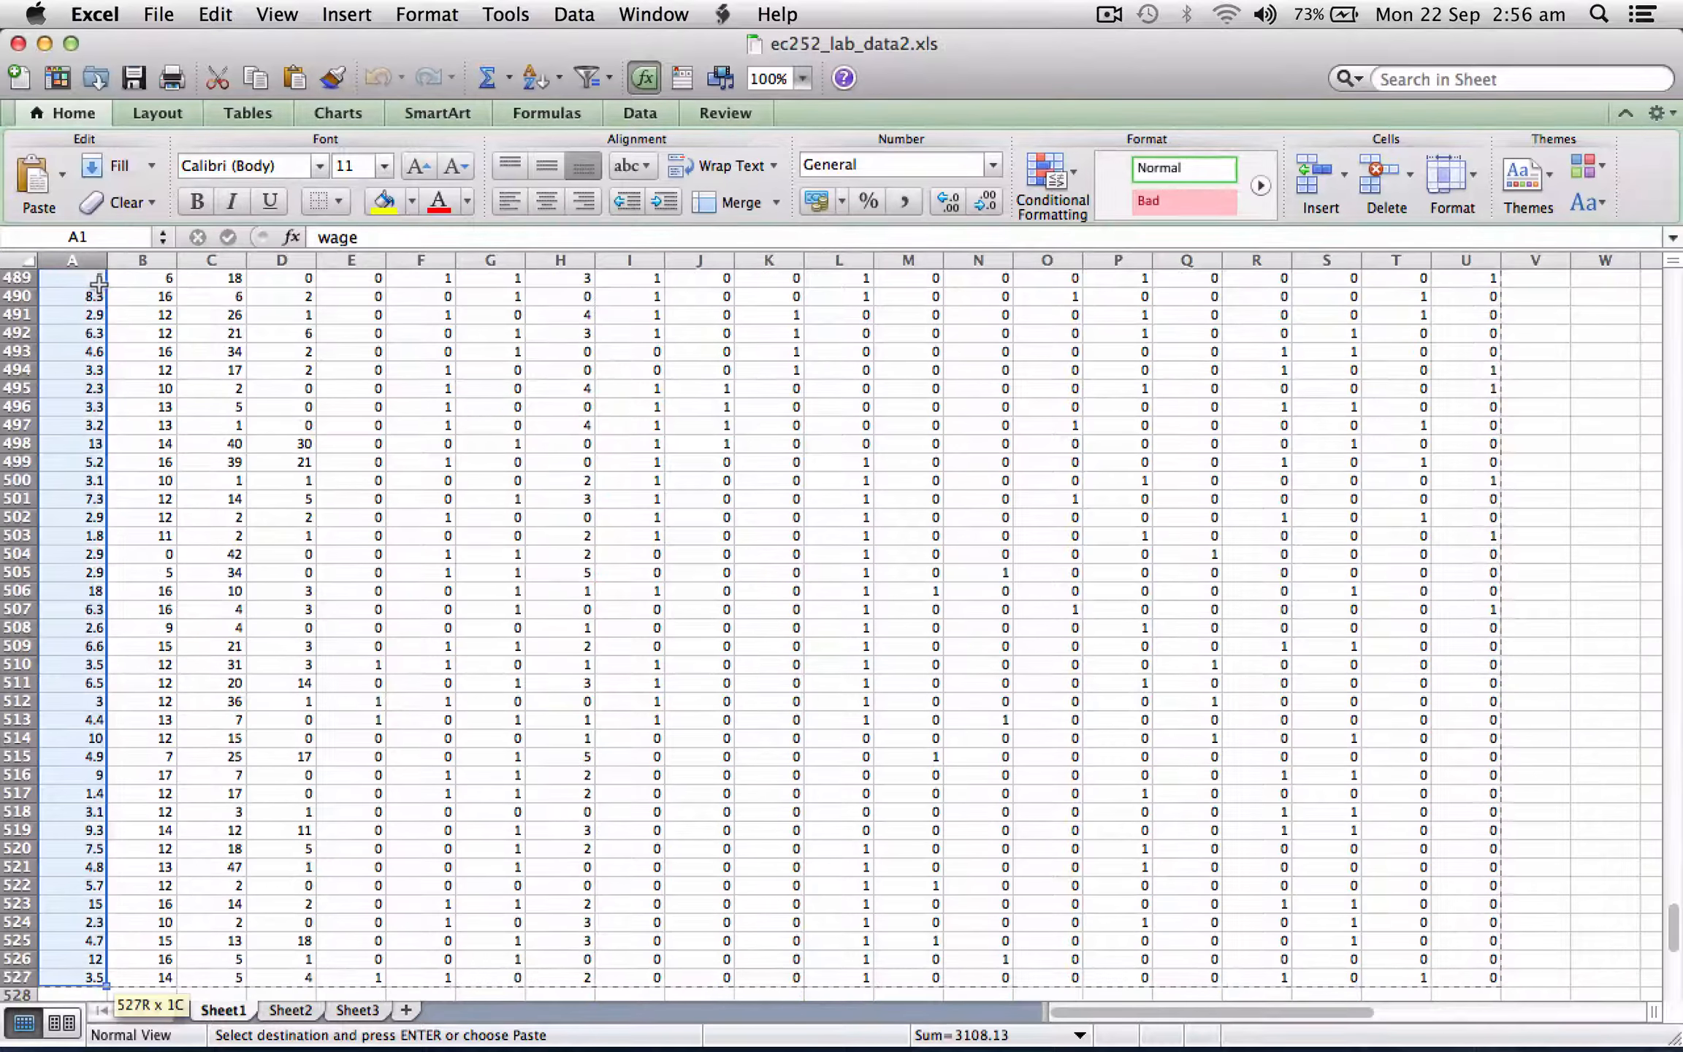
key("super+shift+Right")
scroll(208, 366, "up", 20)
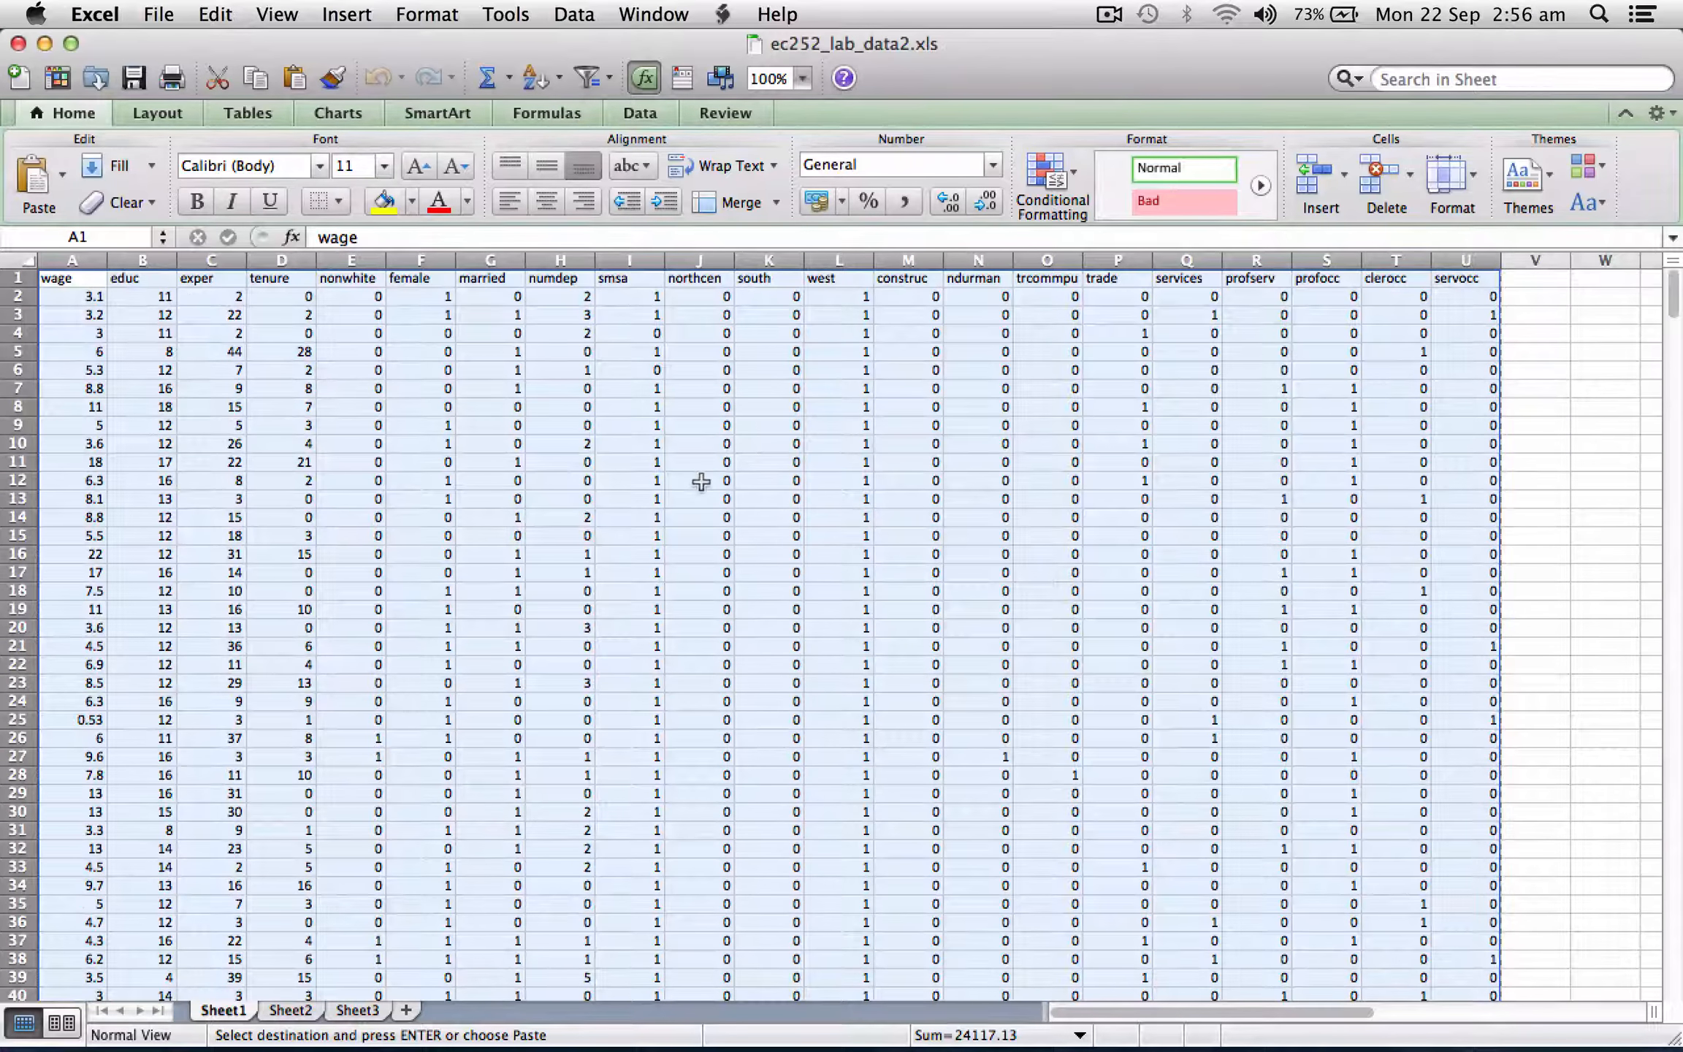
Open an empty Data Editor in Stata and paste the copied Excel data, treating the first row as variable names.
key("super+Tab")
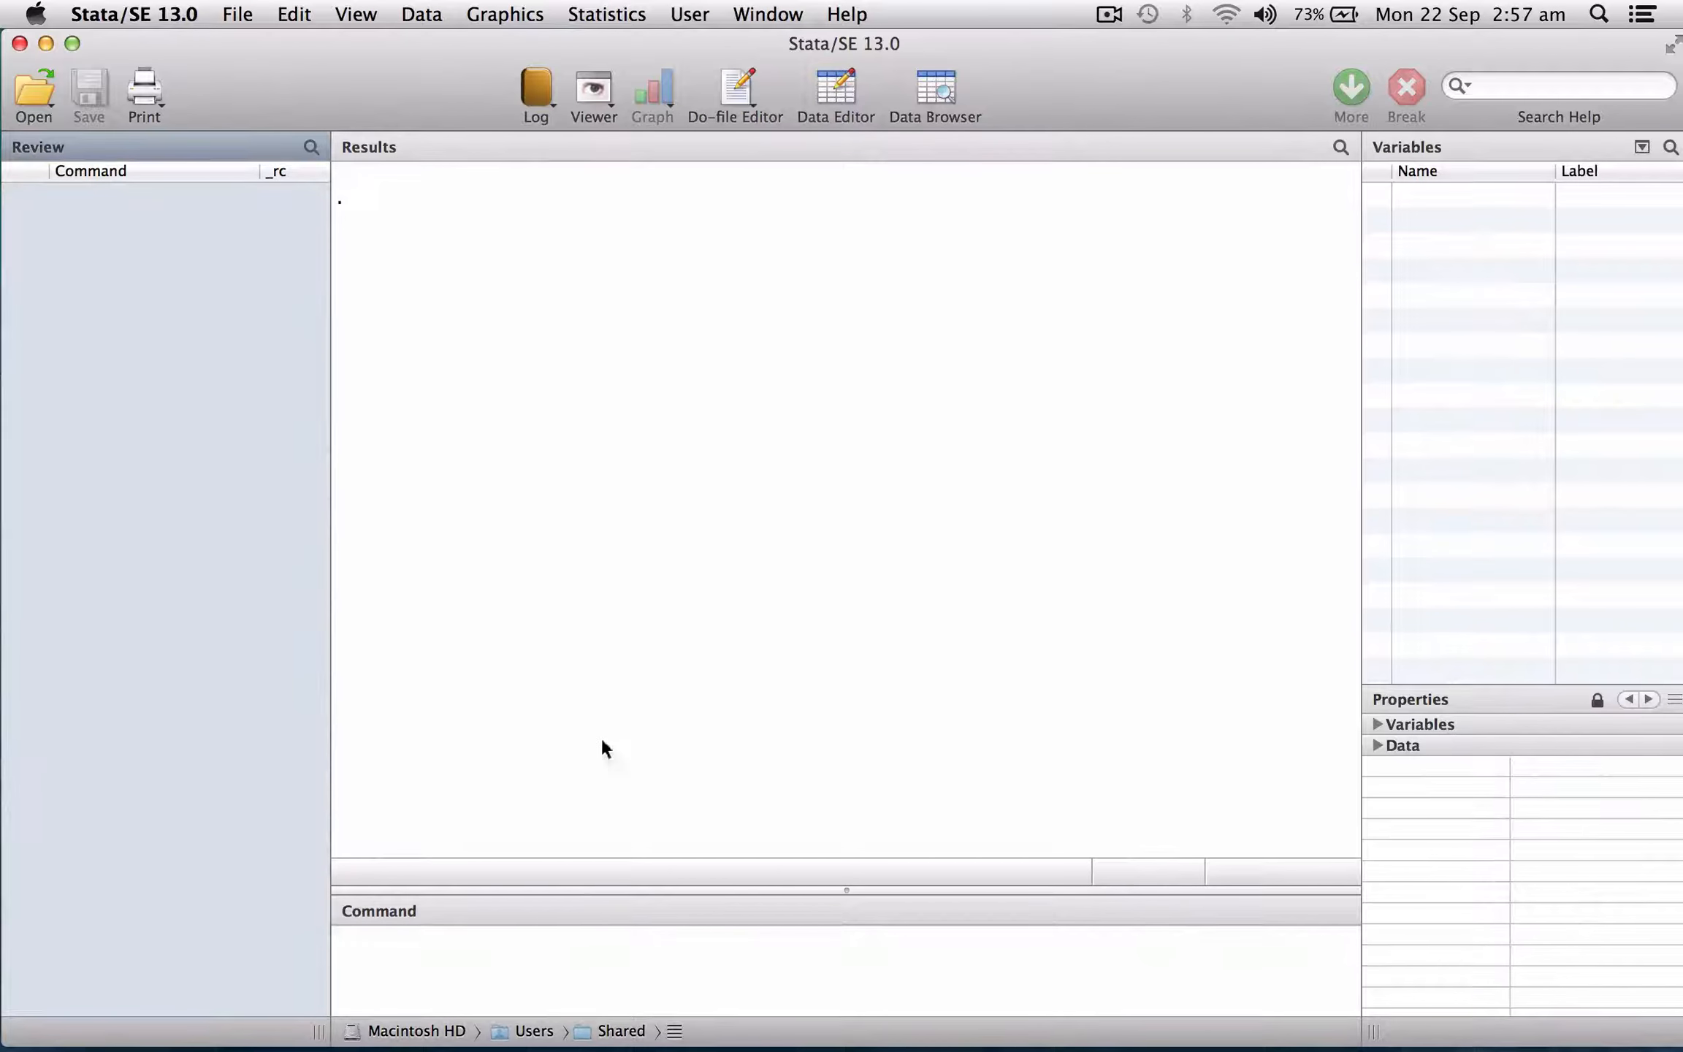
left_click(556, 957)
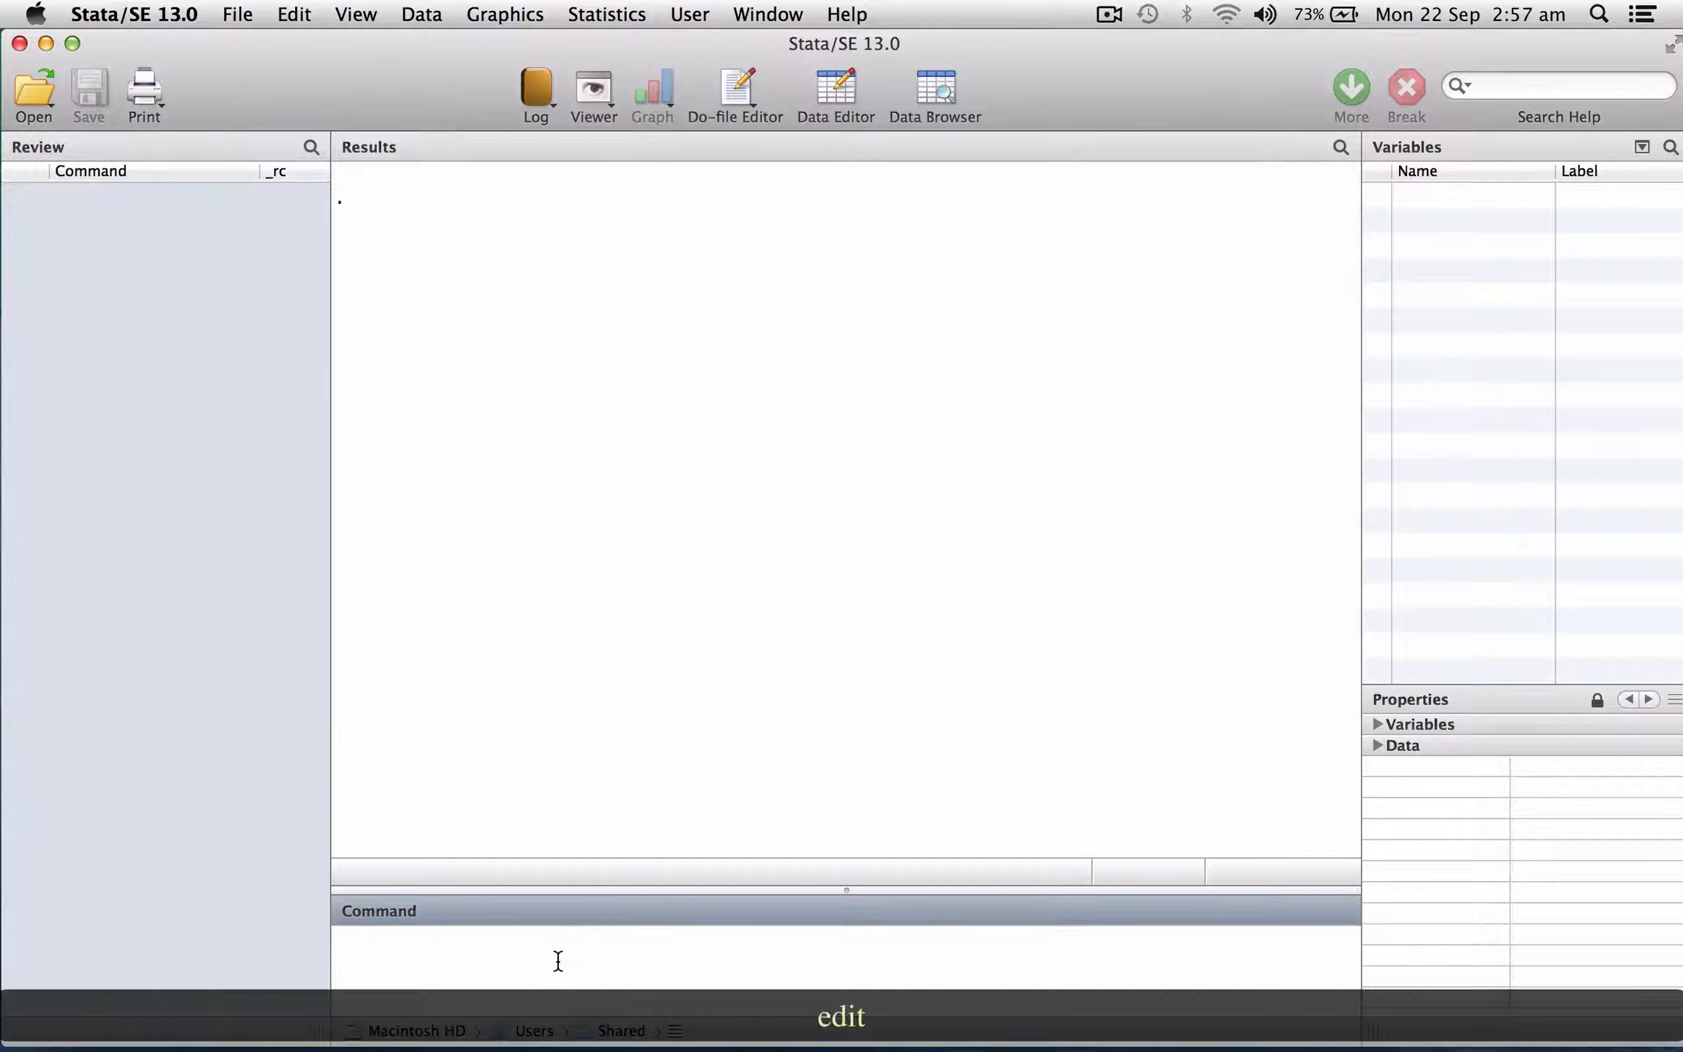
type("edit")
key("Return")
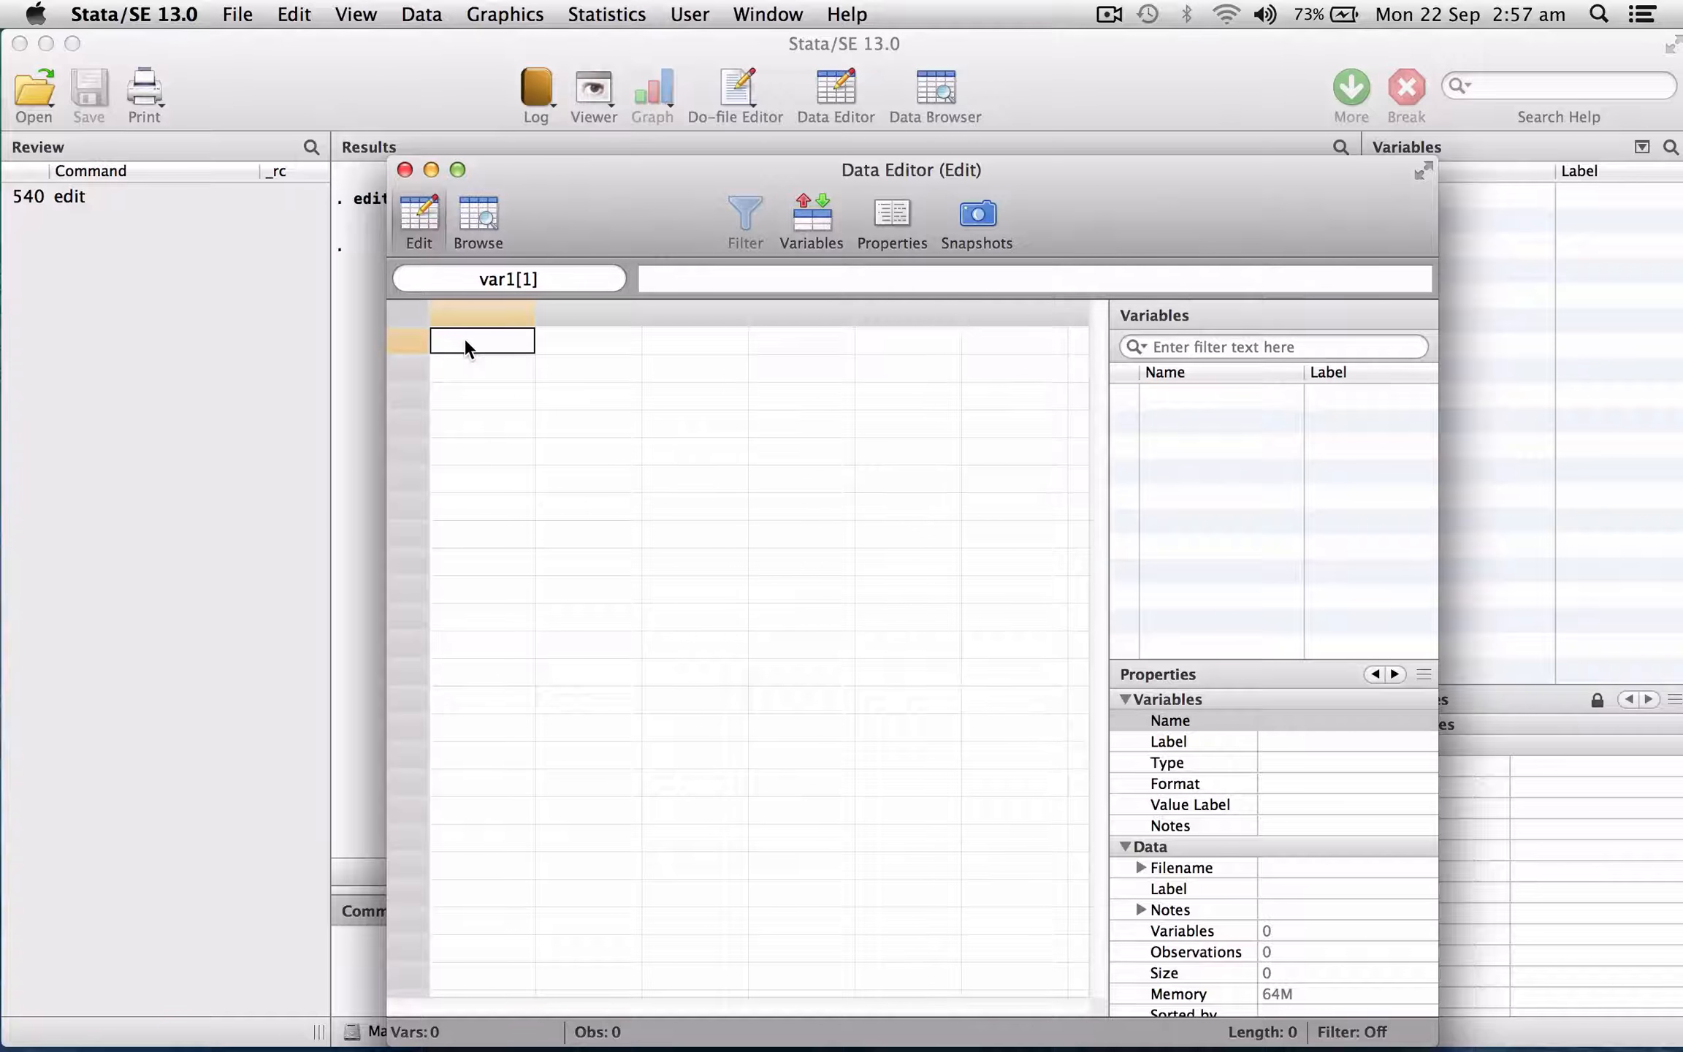
left_click(293, 14)
left_click(334, 260)
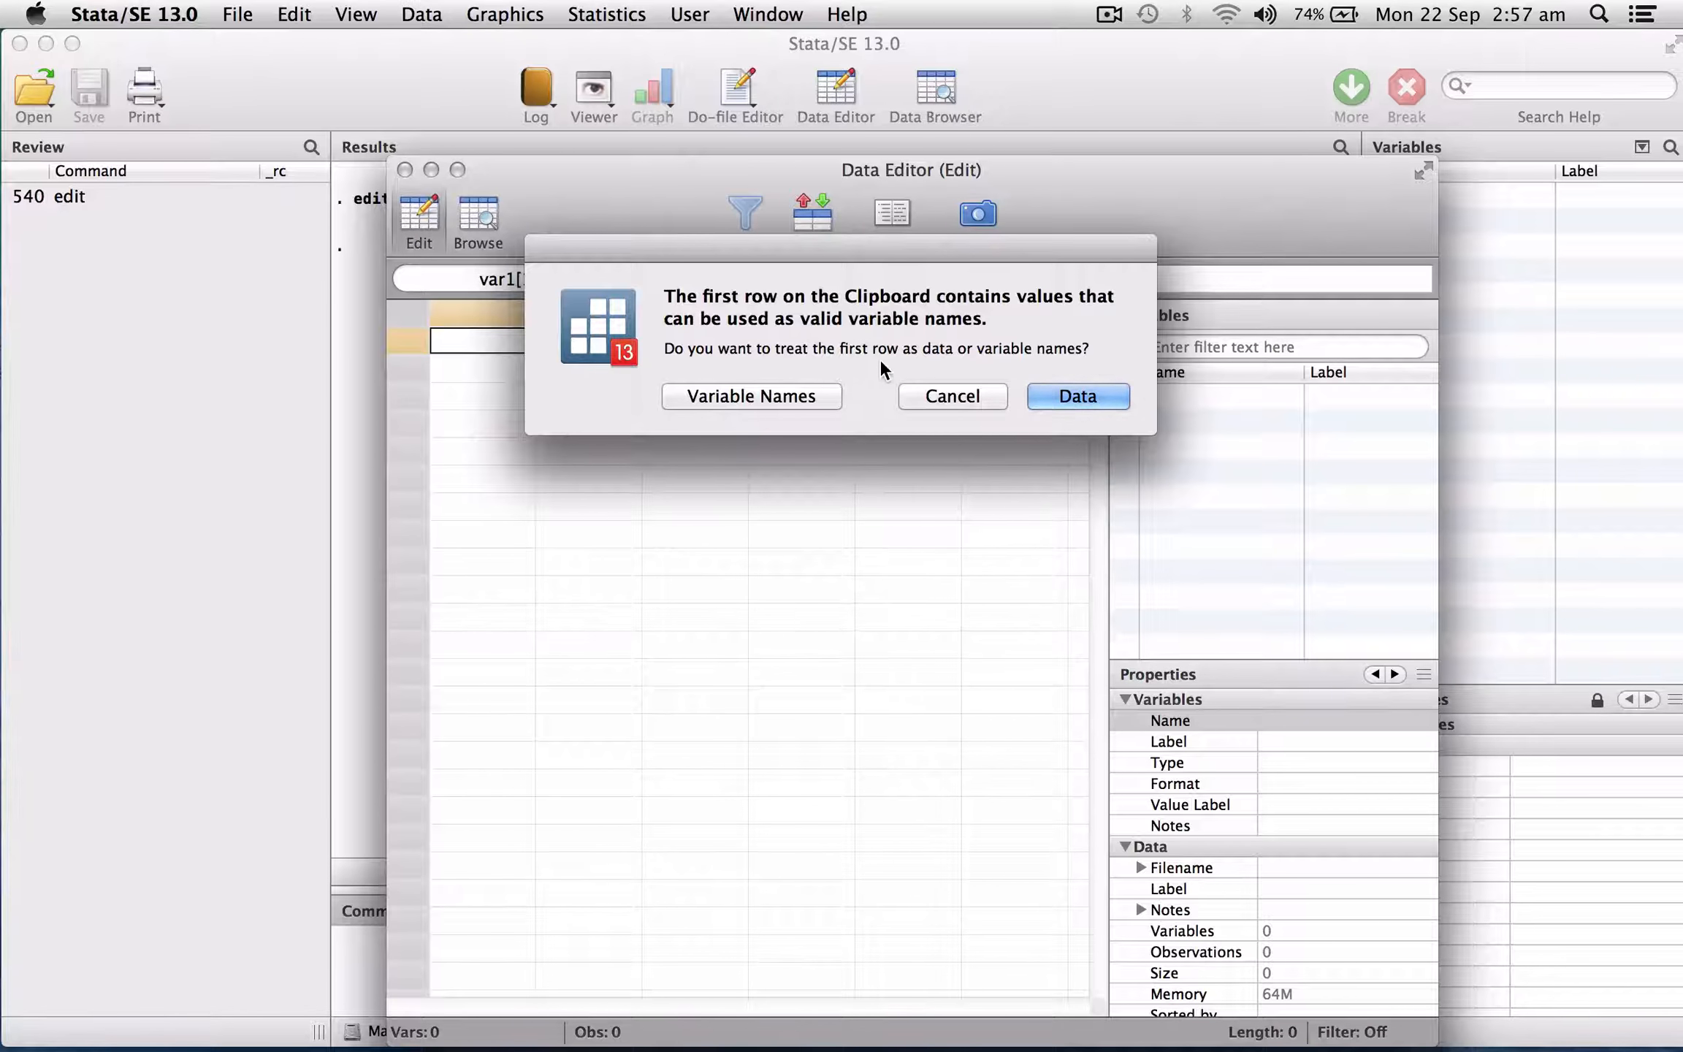
key("ctrl+Left")
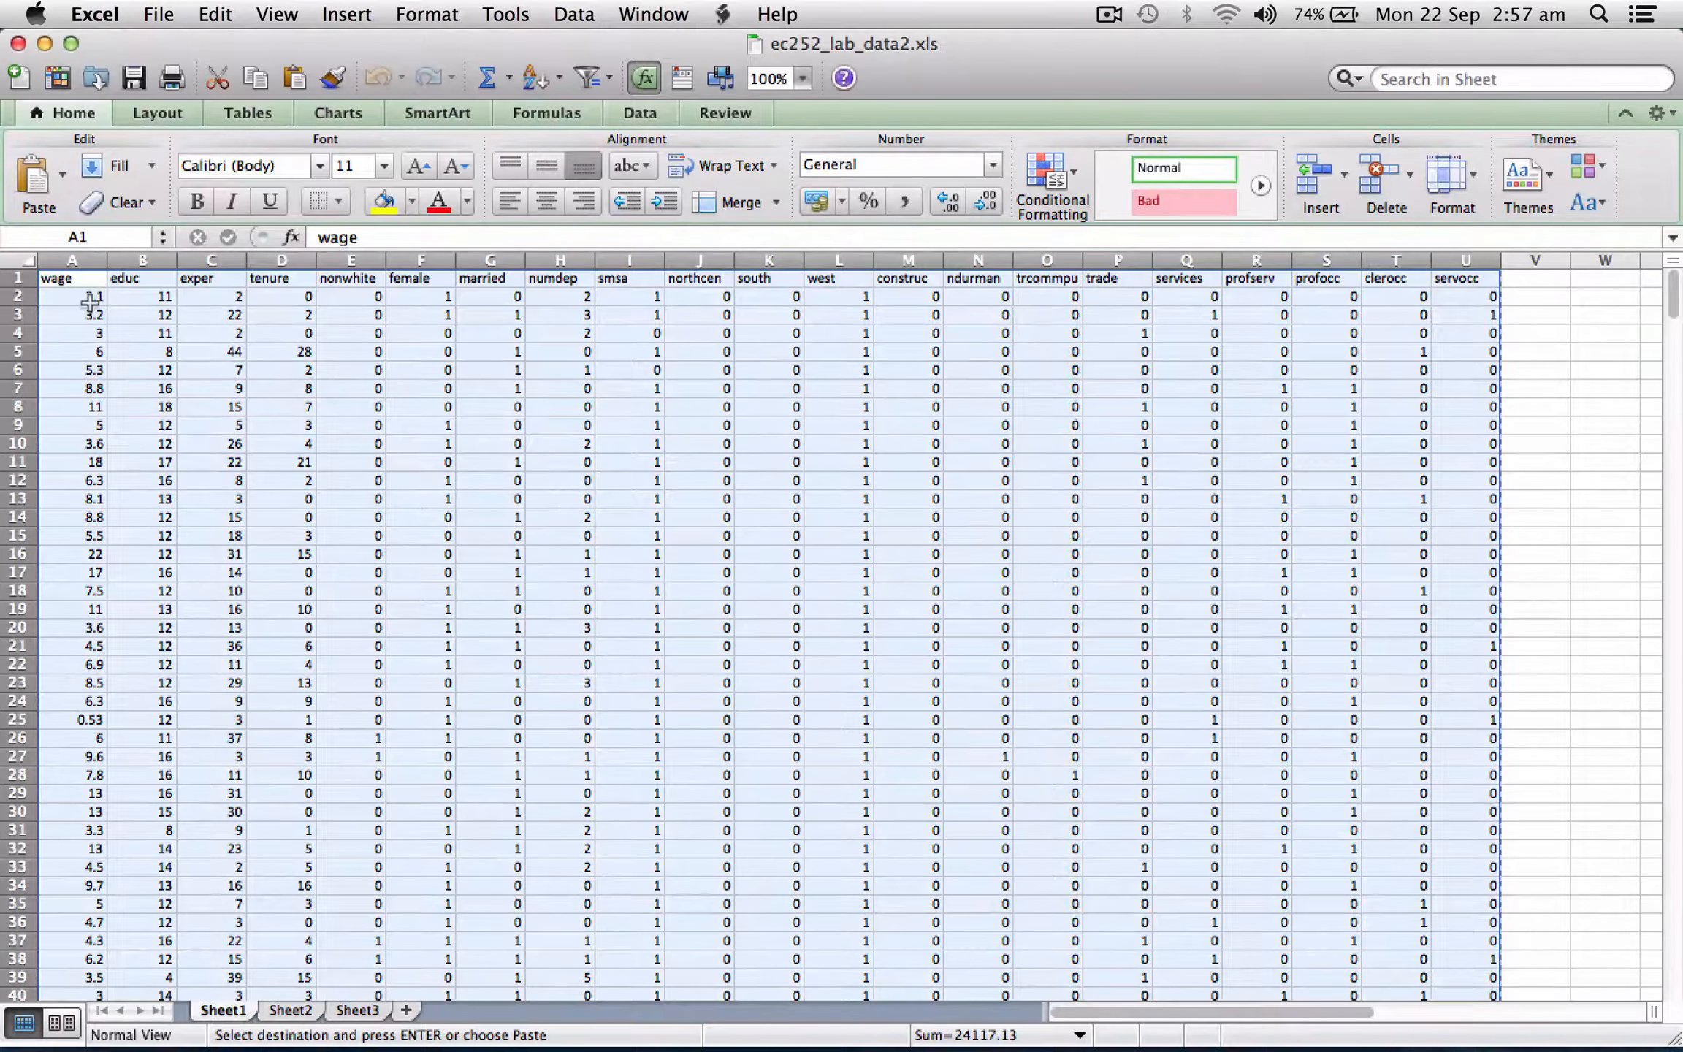
left_click(17, 280)
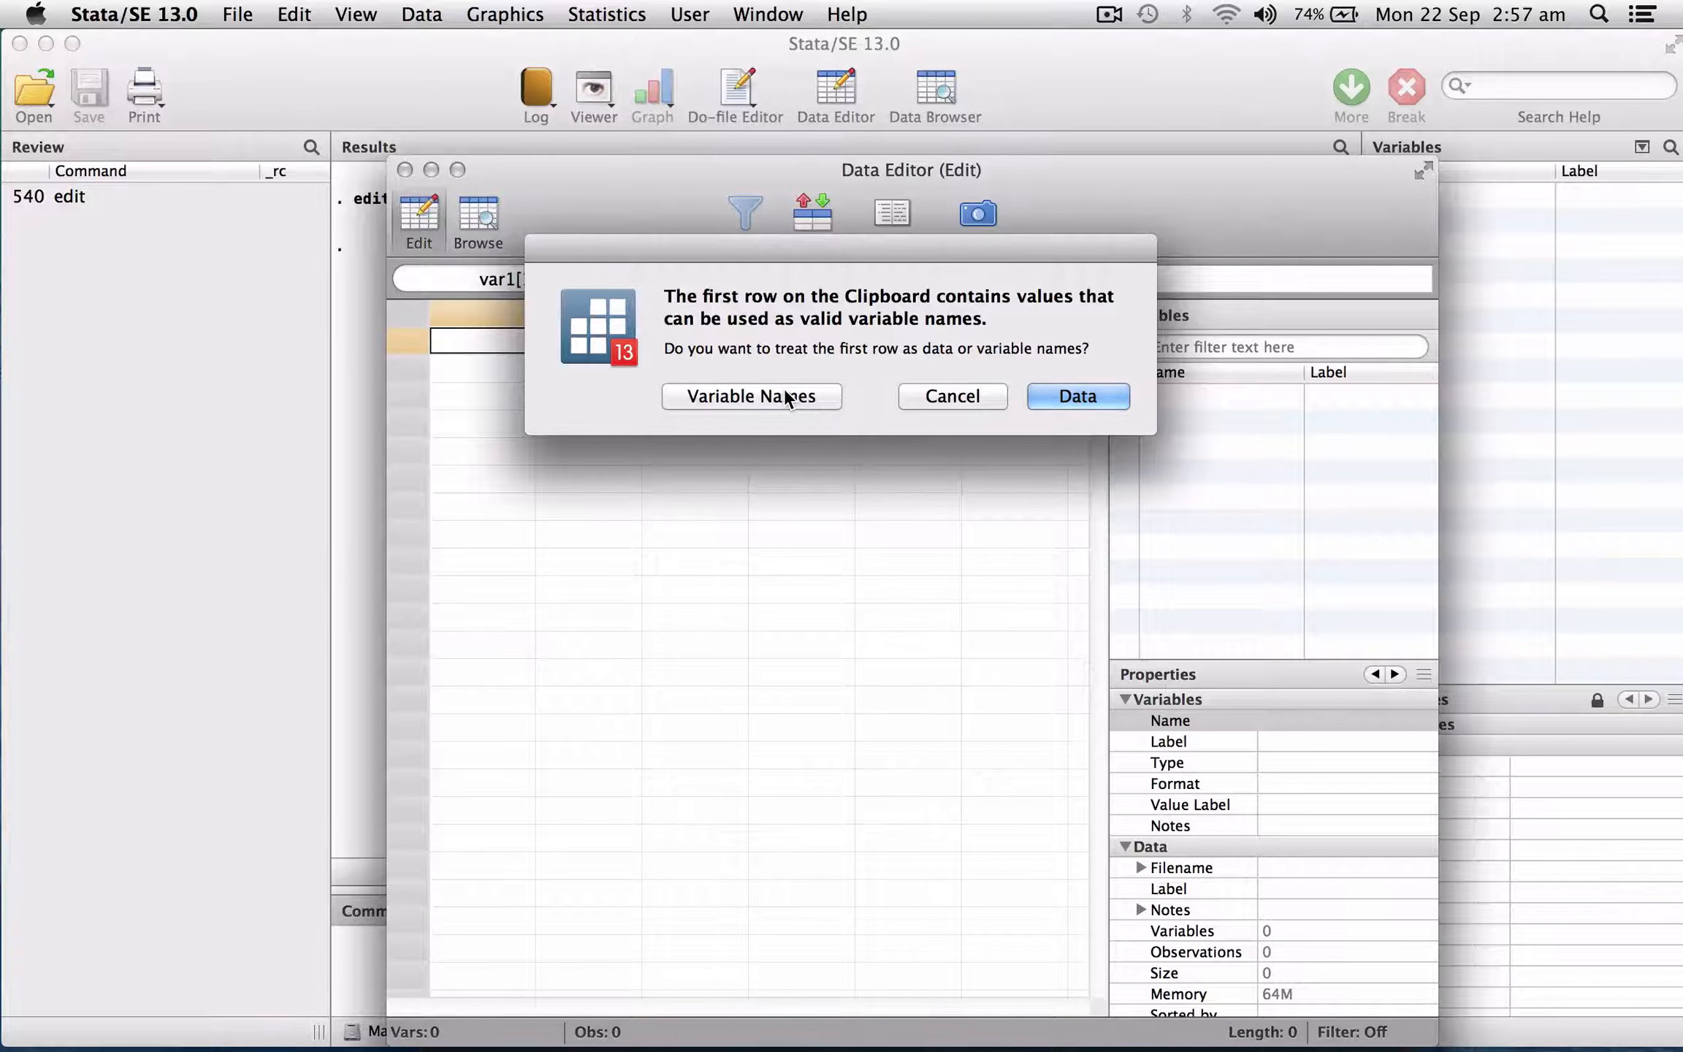
left_click(784, 395)
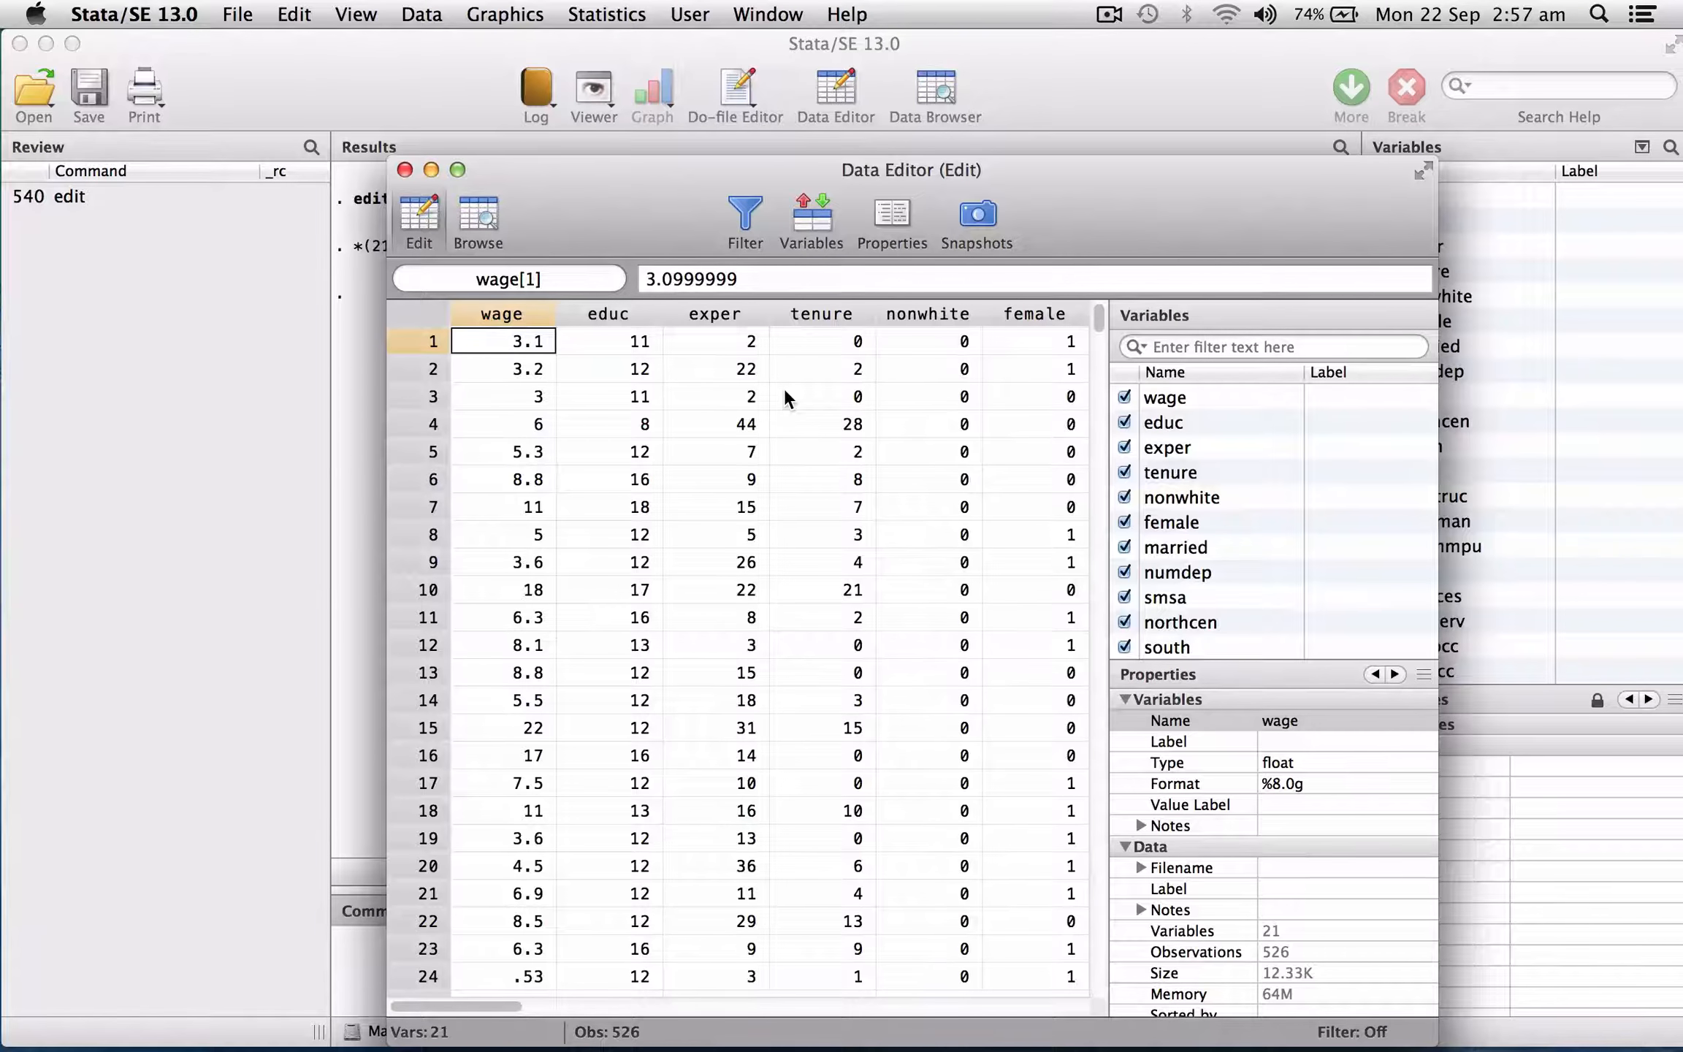
left_click(404, 169)
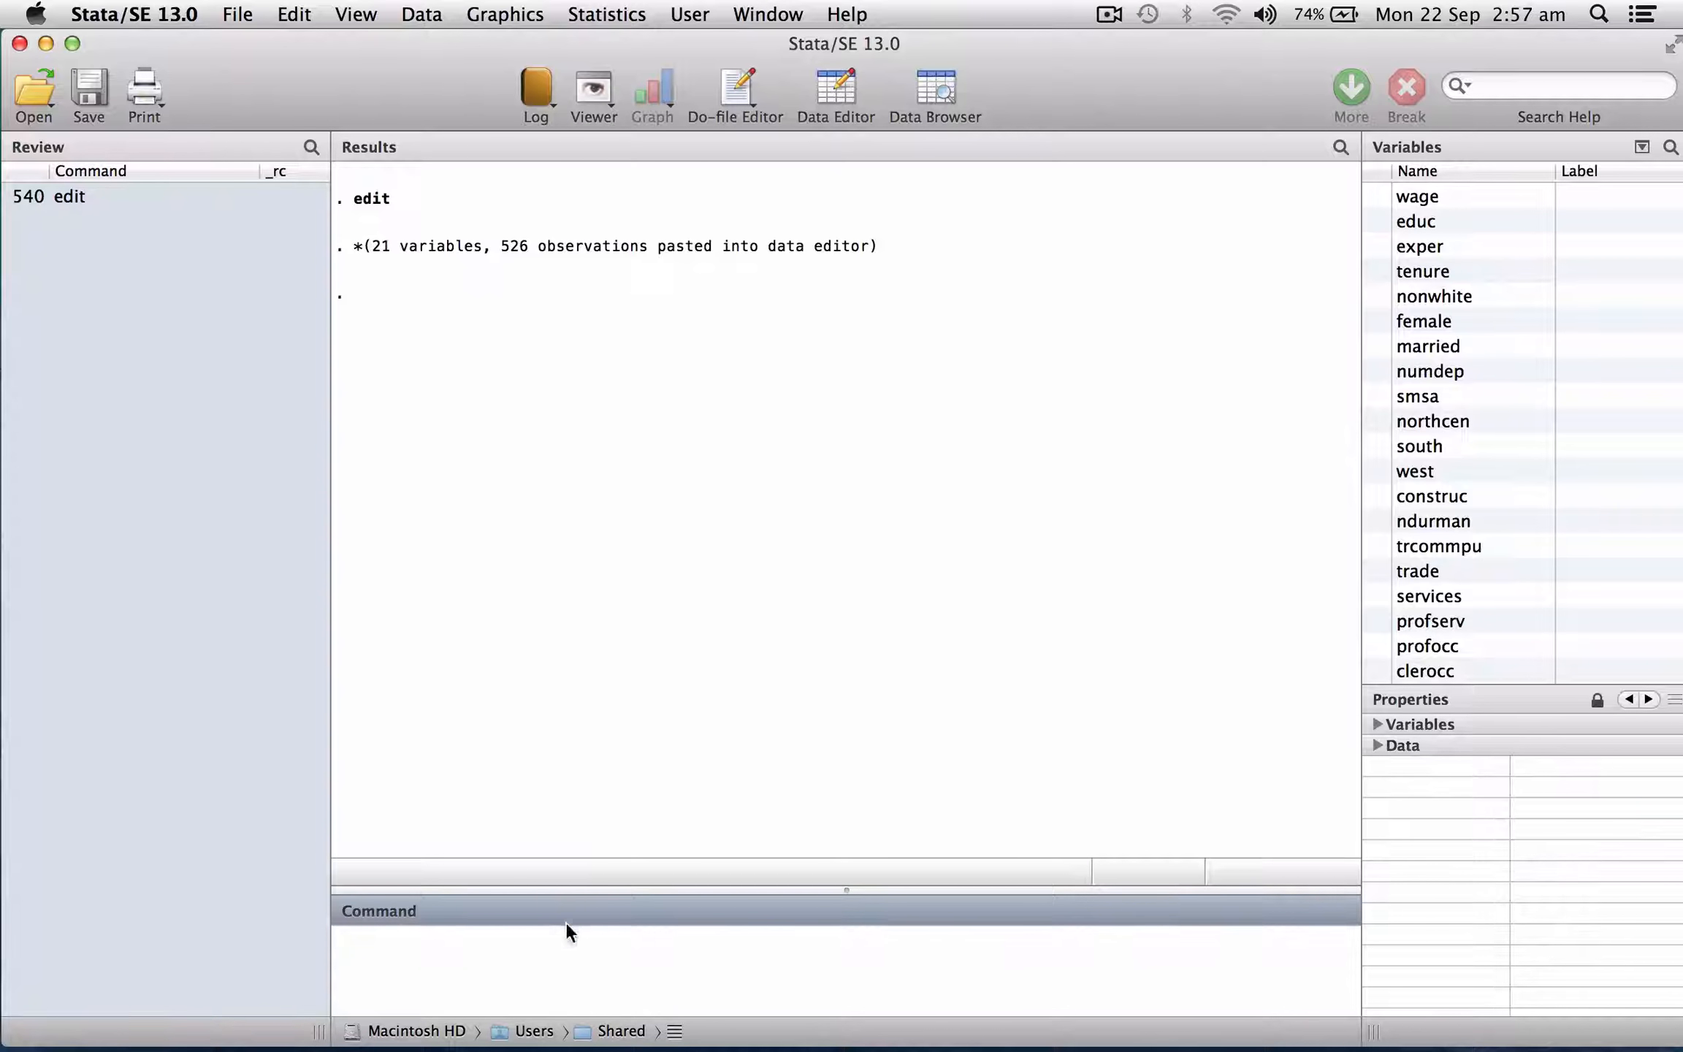
Run describe, short to summarise the imported dataset.
type("des")
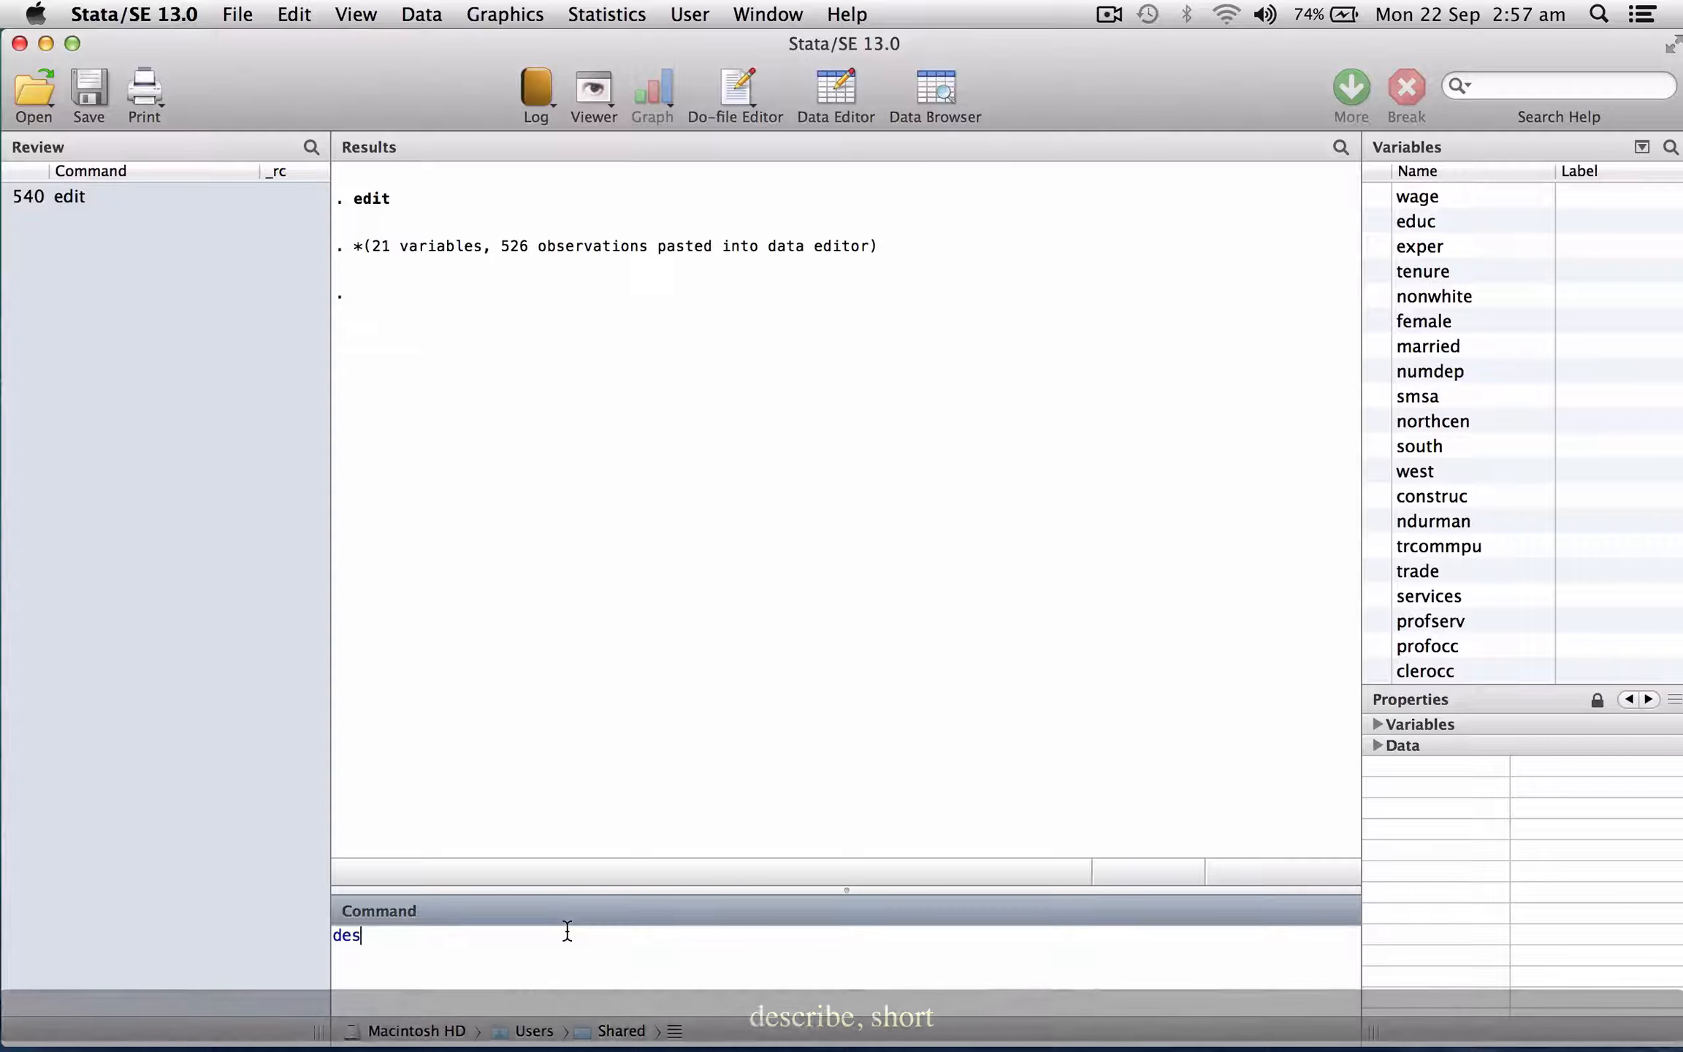
type("crib")
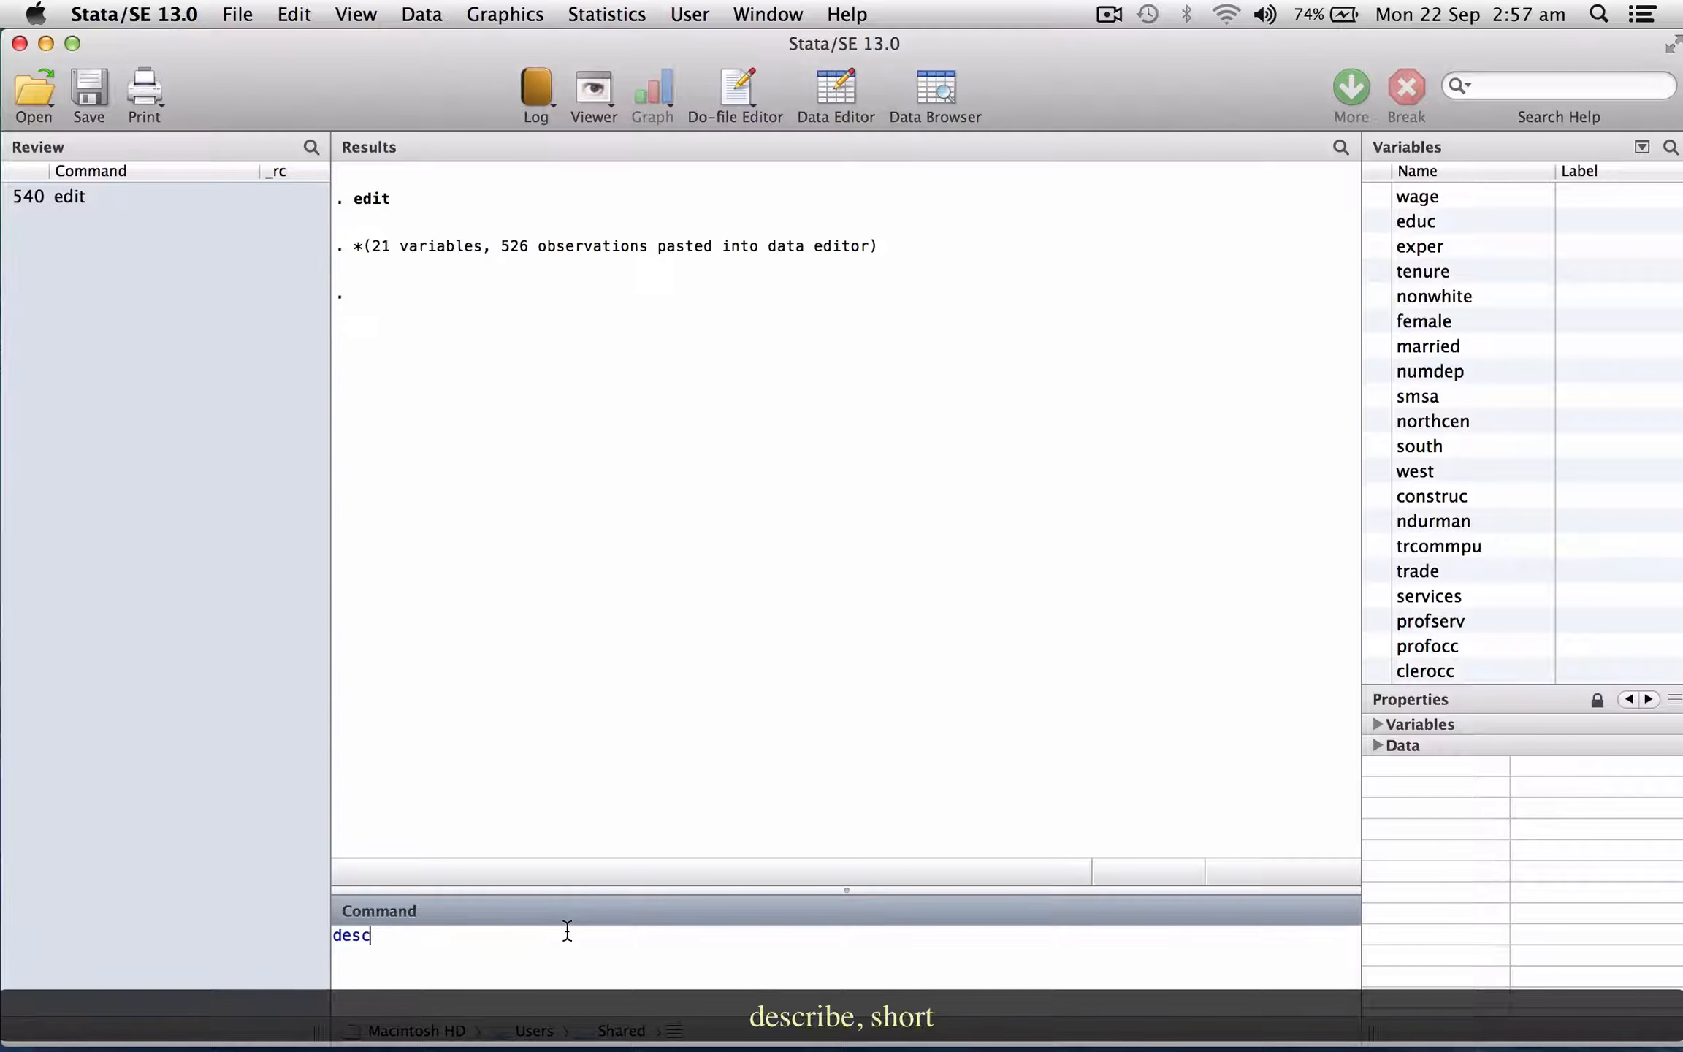
type("e, short")
key("Return")
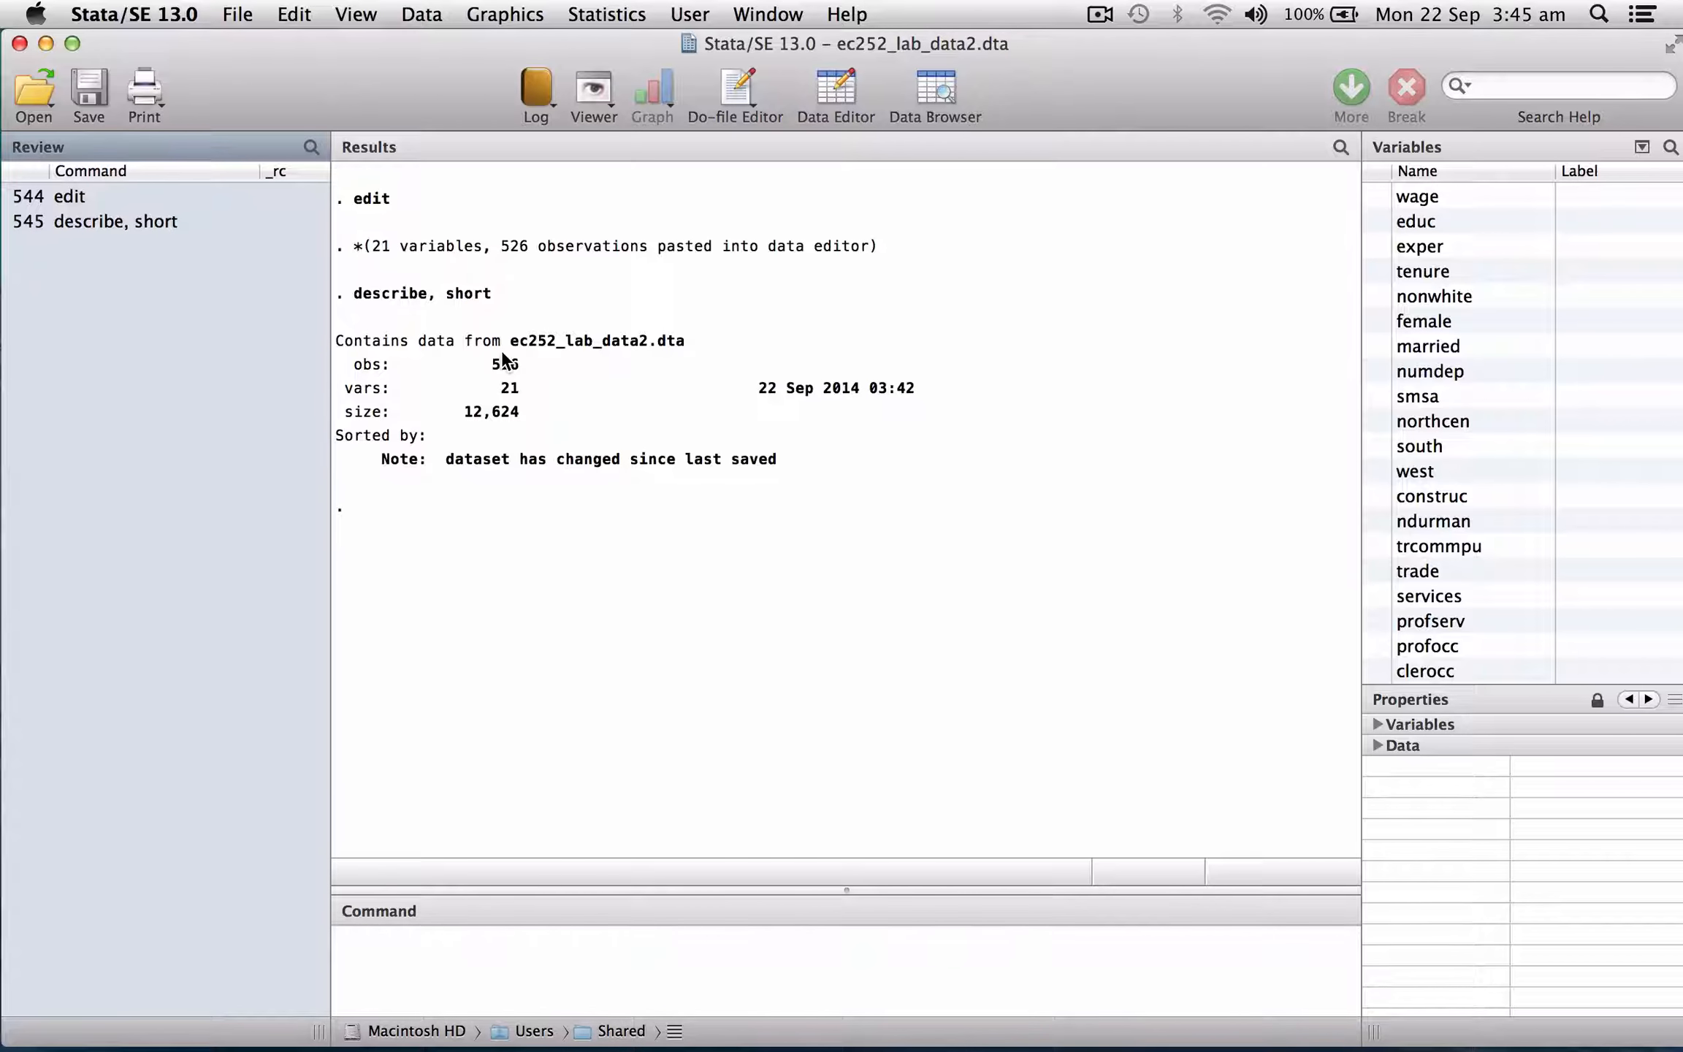
Display the current working directory with pwd.
left_click(452, 963)
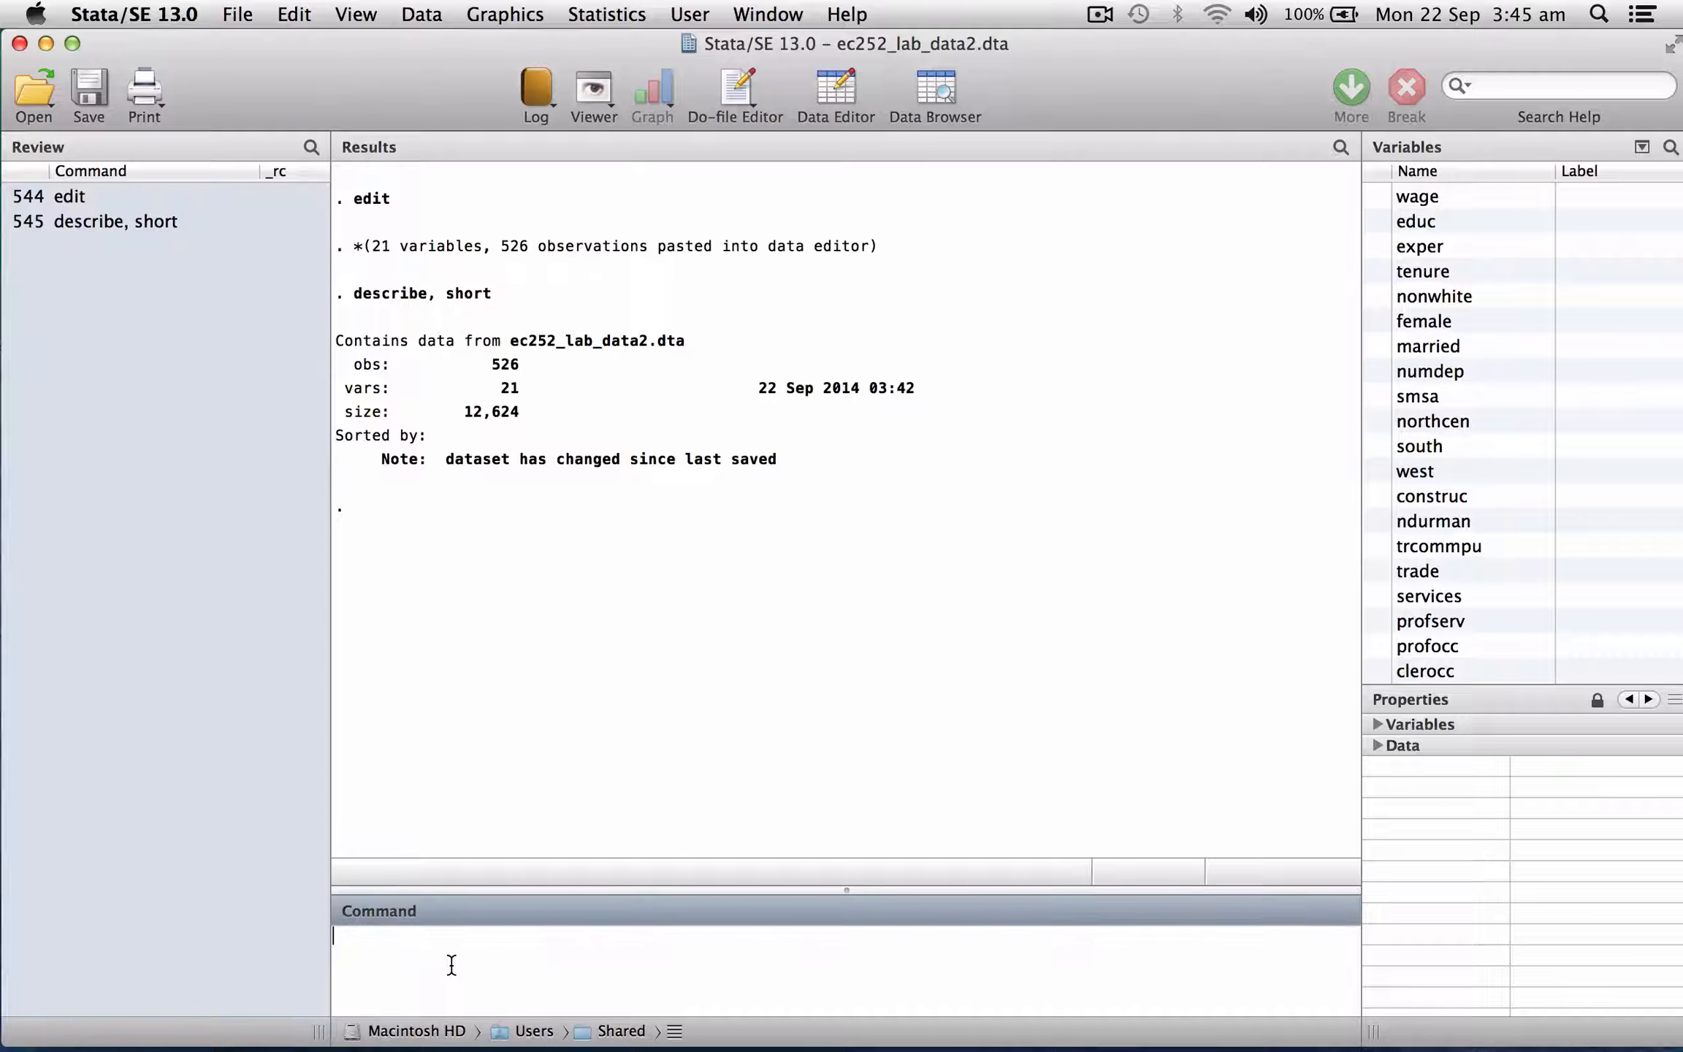
type("pwd")
key("Return")
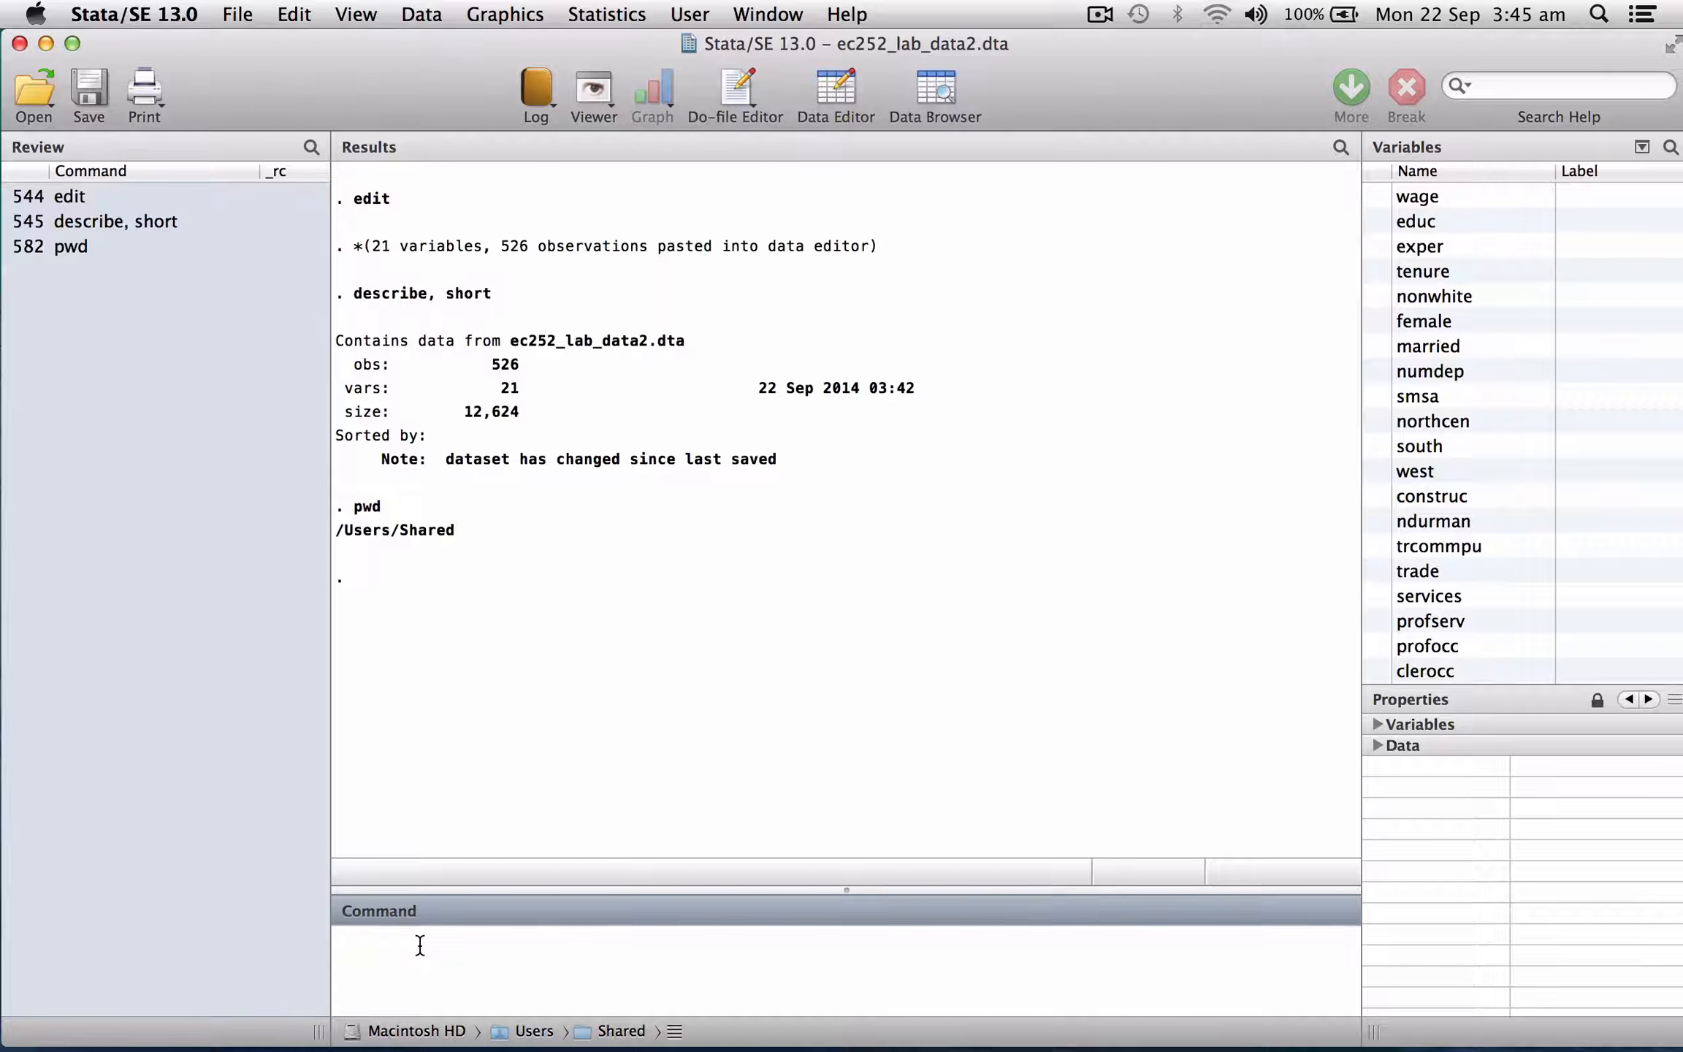
Change the working directory to the ec252_statalab folder with cd.
type("cd")
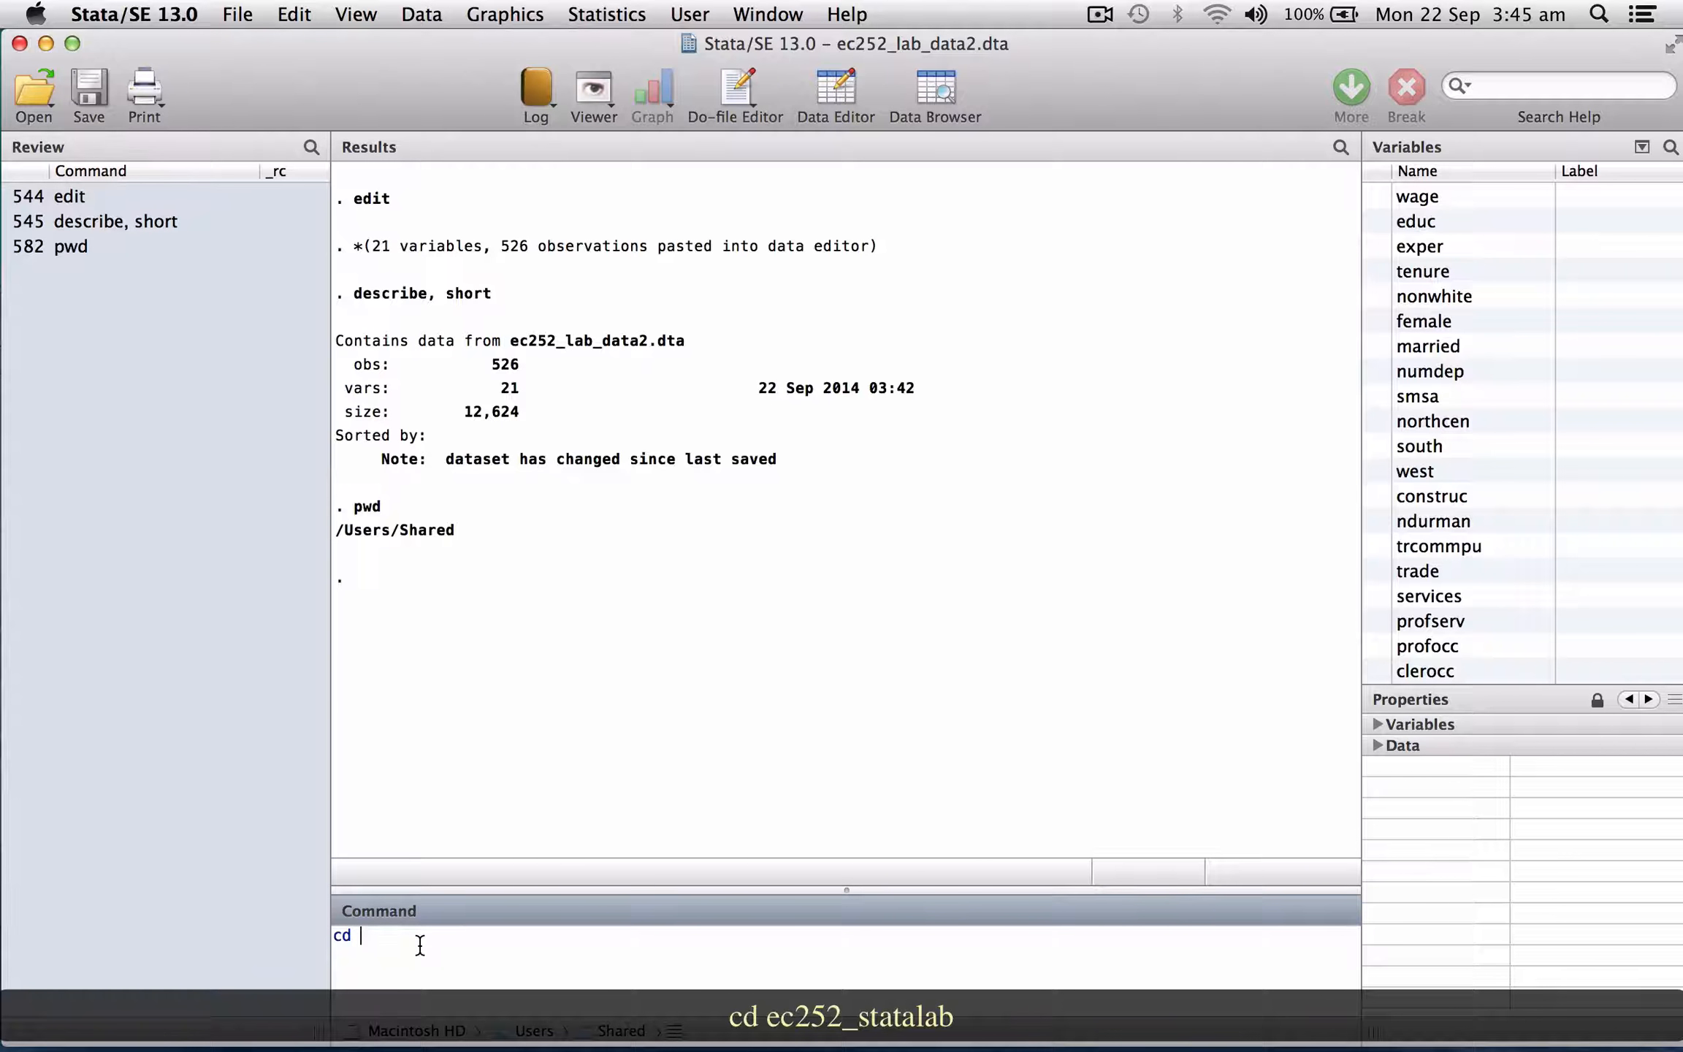
type("ec252_statalab")
key("Return")
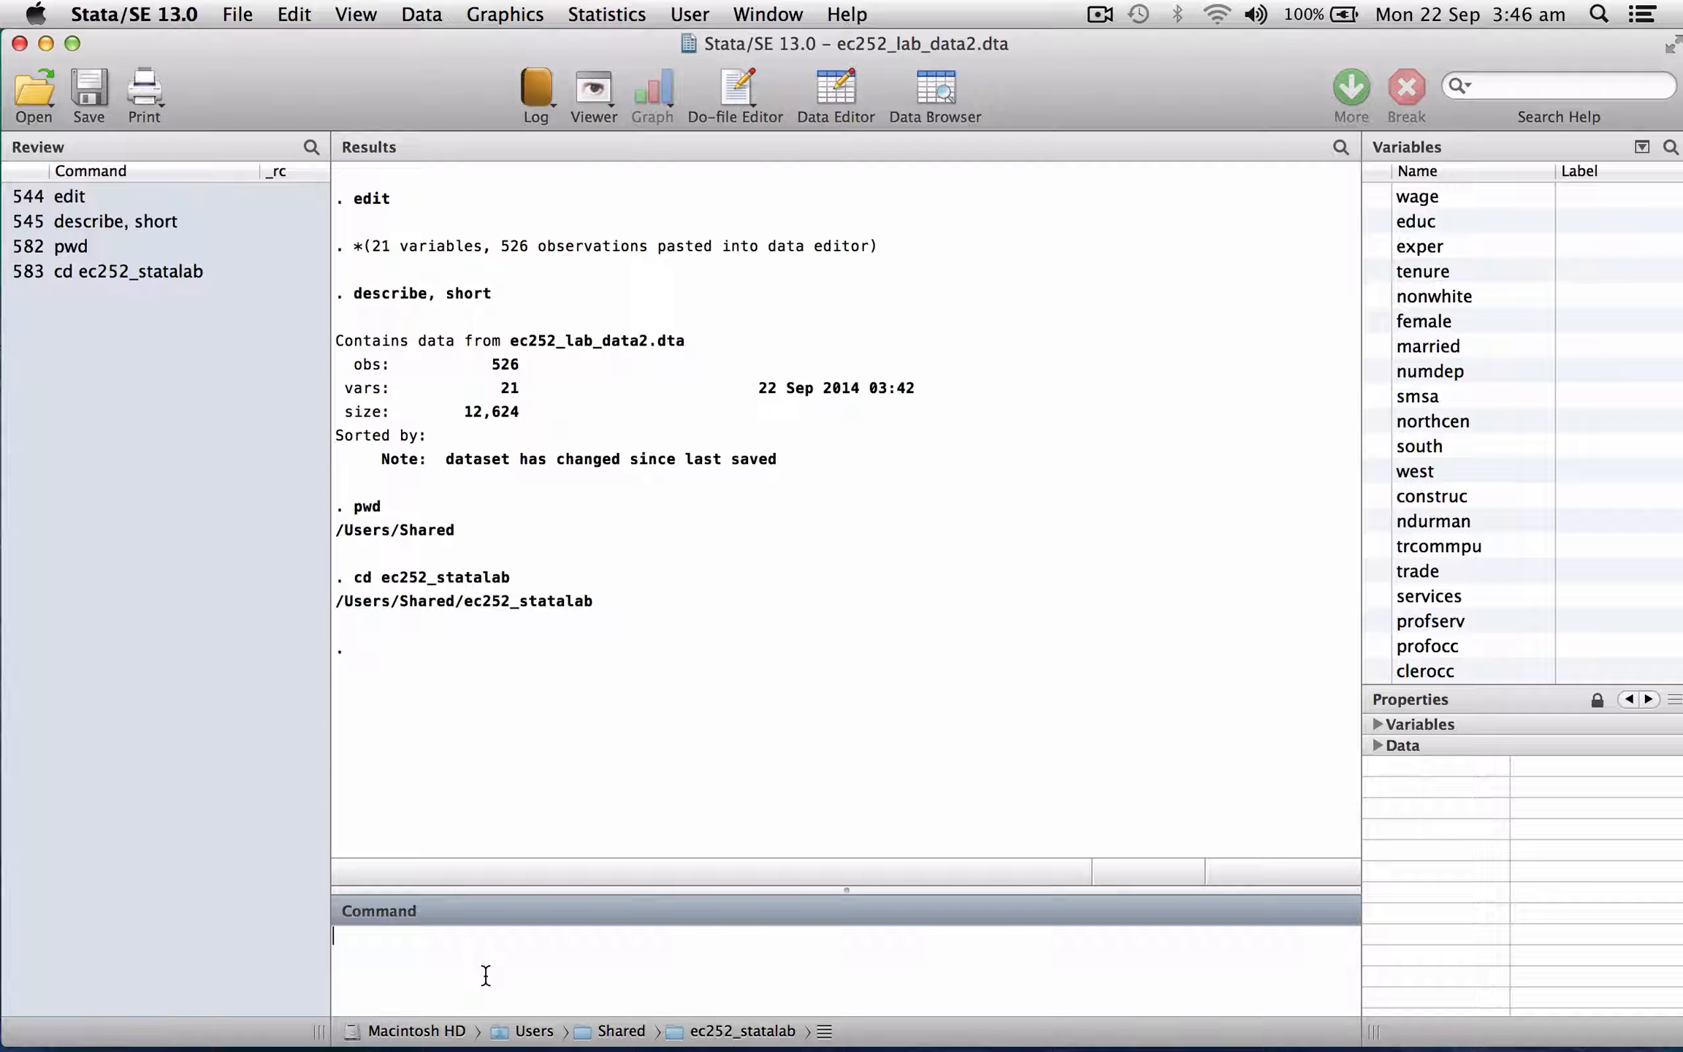
Save the dataset as ec252_lab_data2.dta with the replace option.
type("save ")
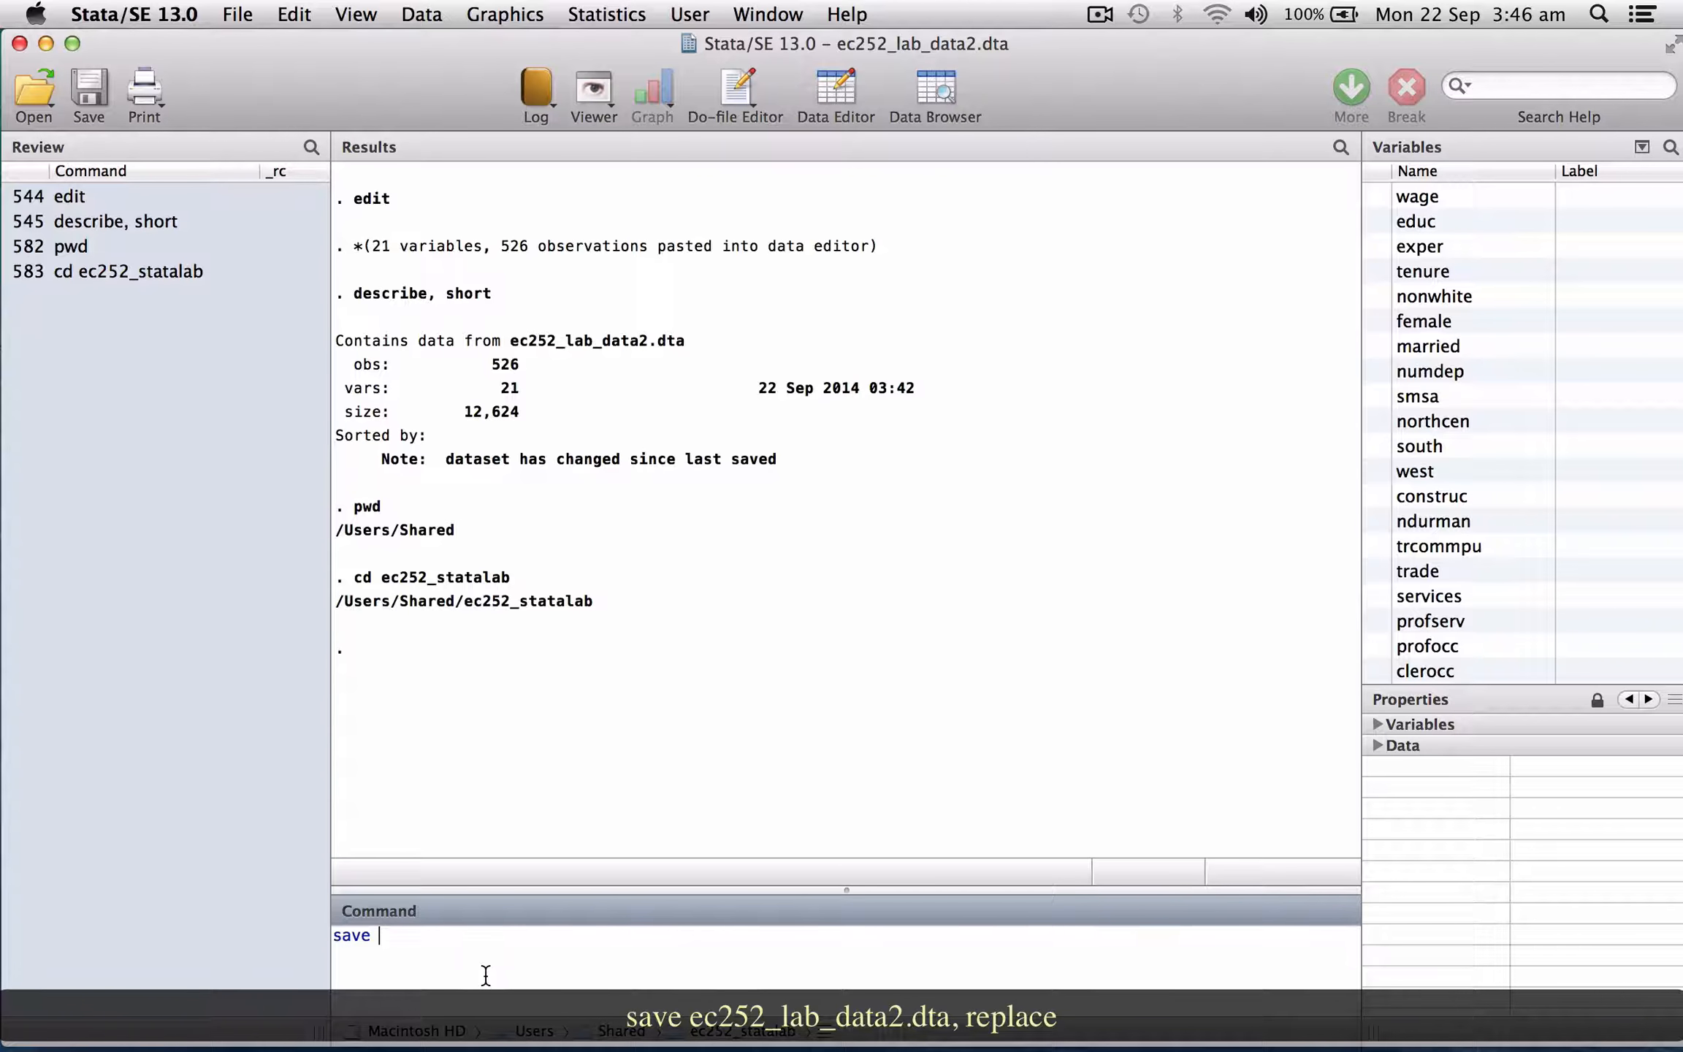
type("ec252_lab_data2.dta,replace")
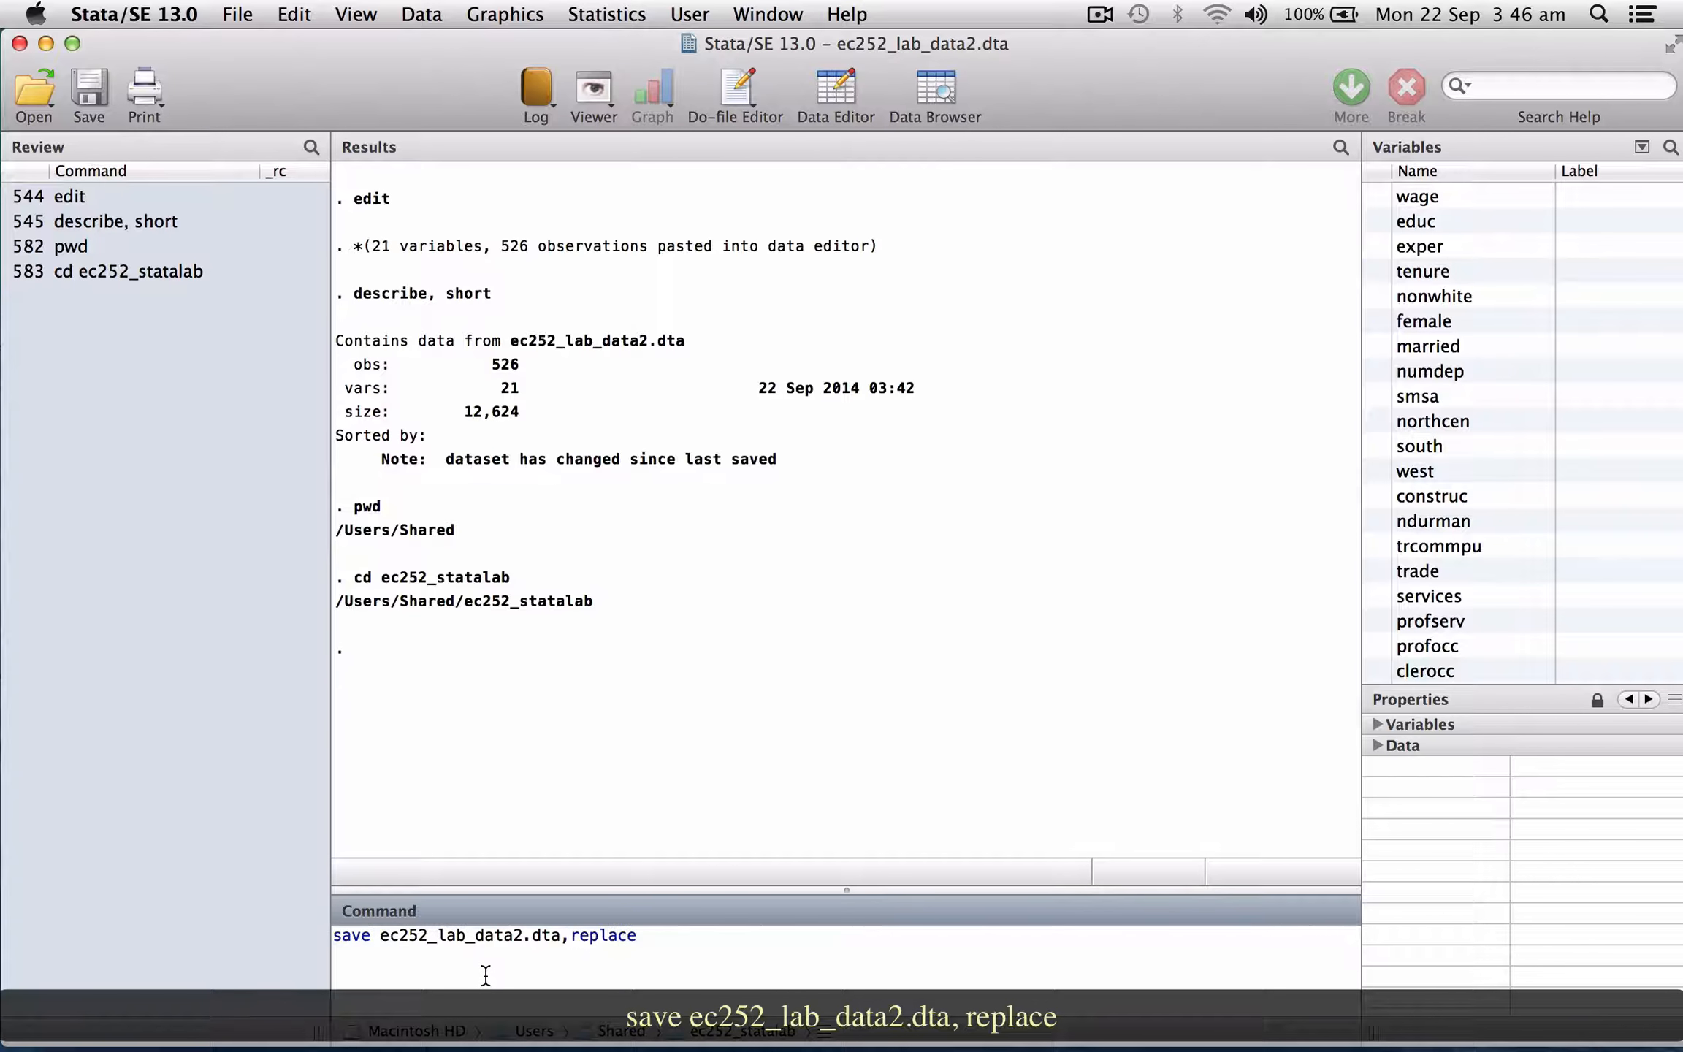
key("Return")
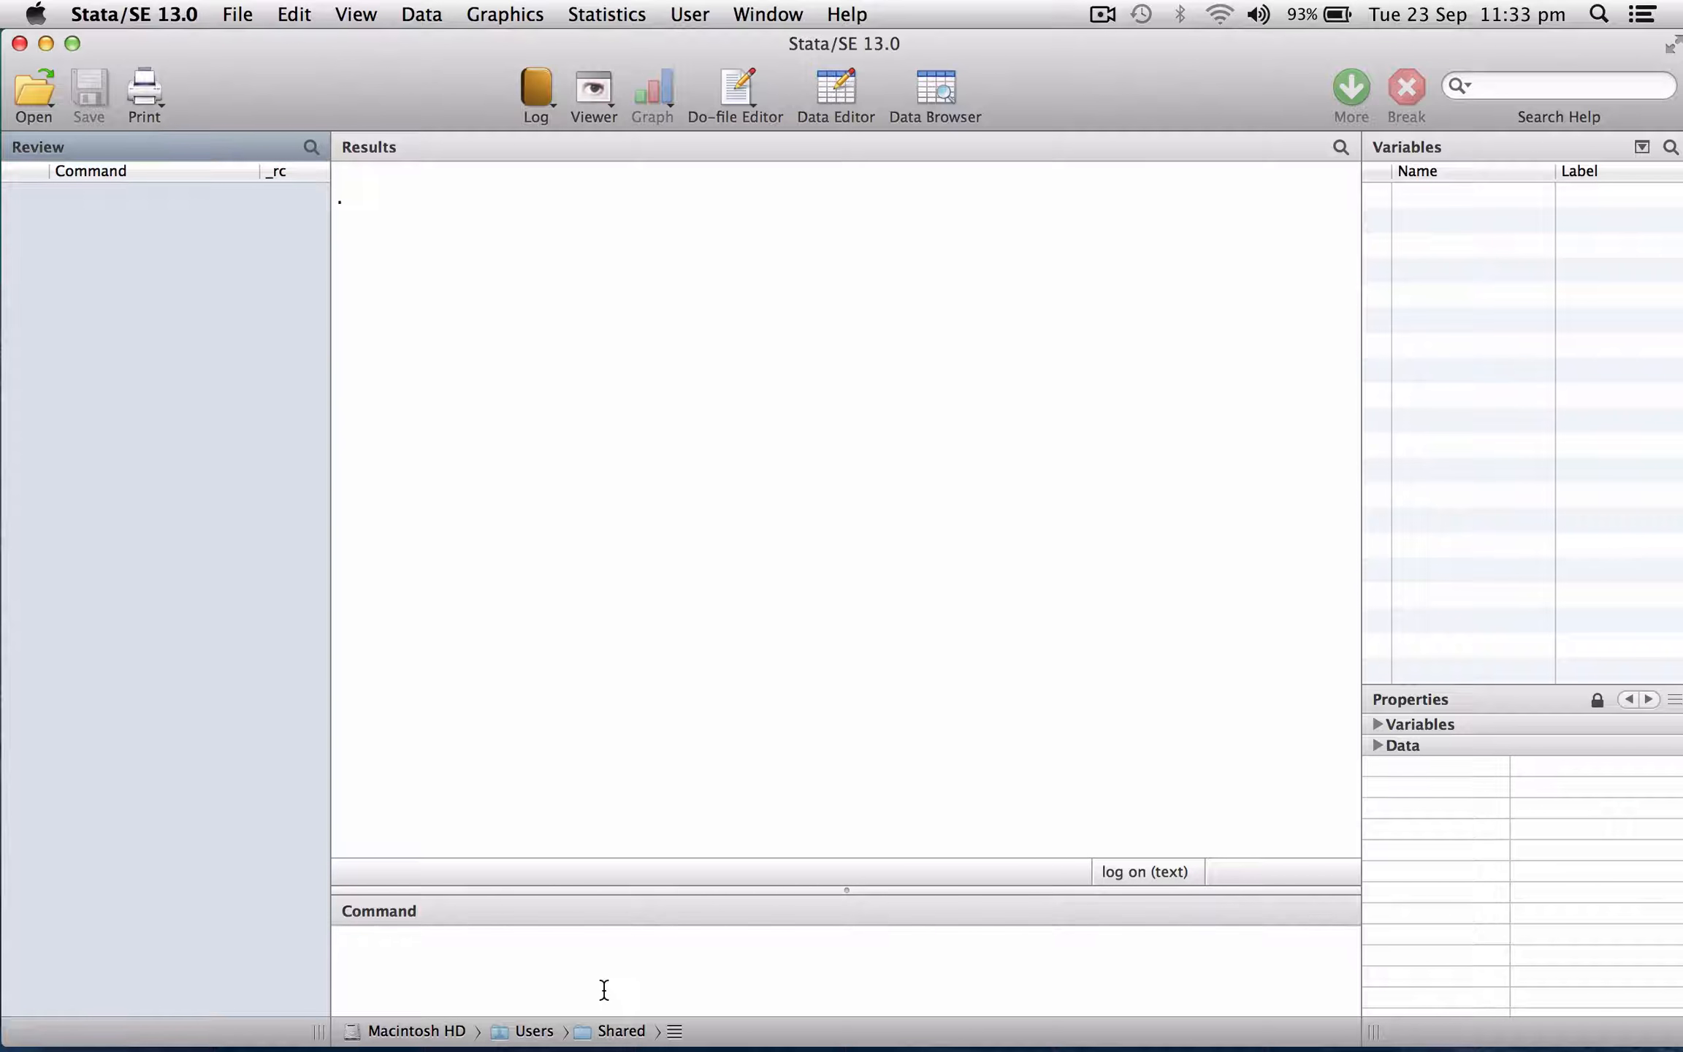
Display the working directory with pwd and change it to ec252_statalab.
left_click(604, 990)
type("pwd")
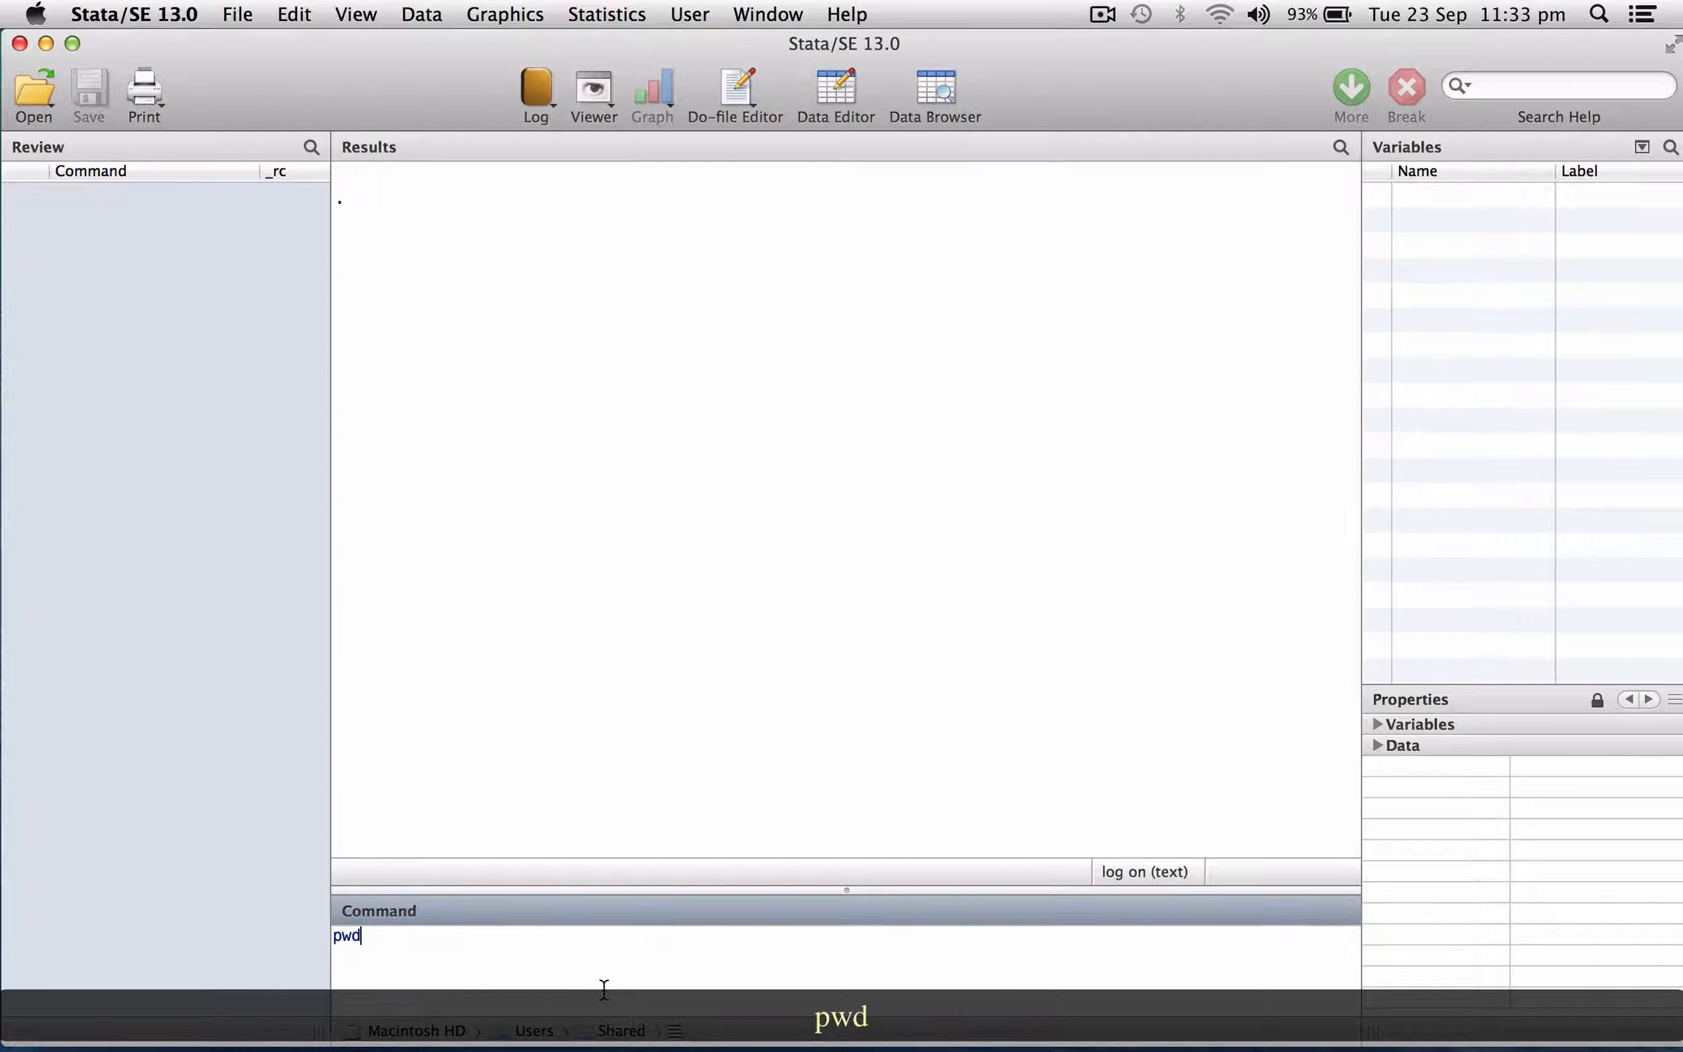
key("Return")
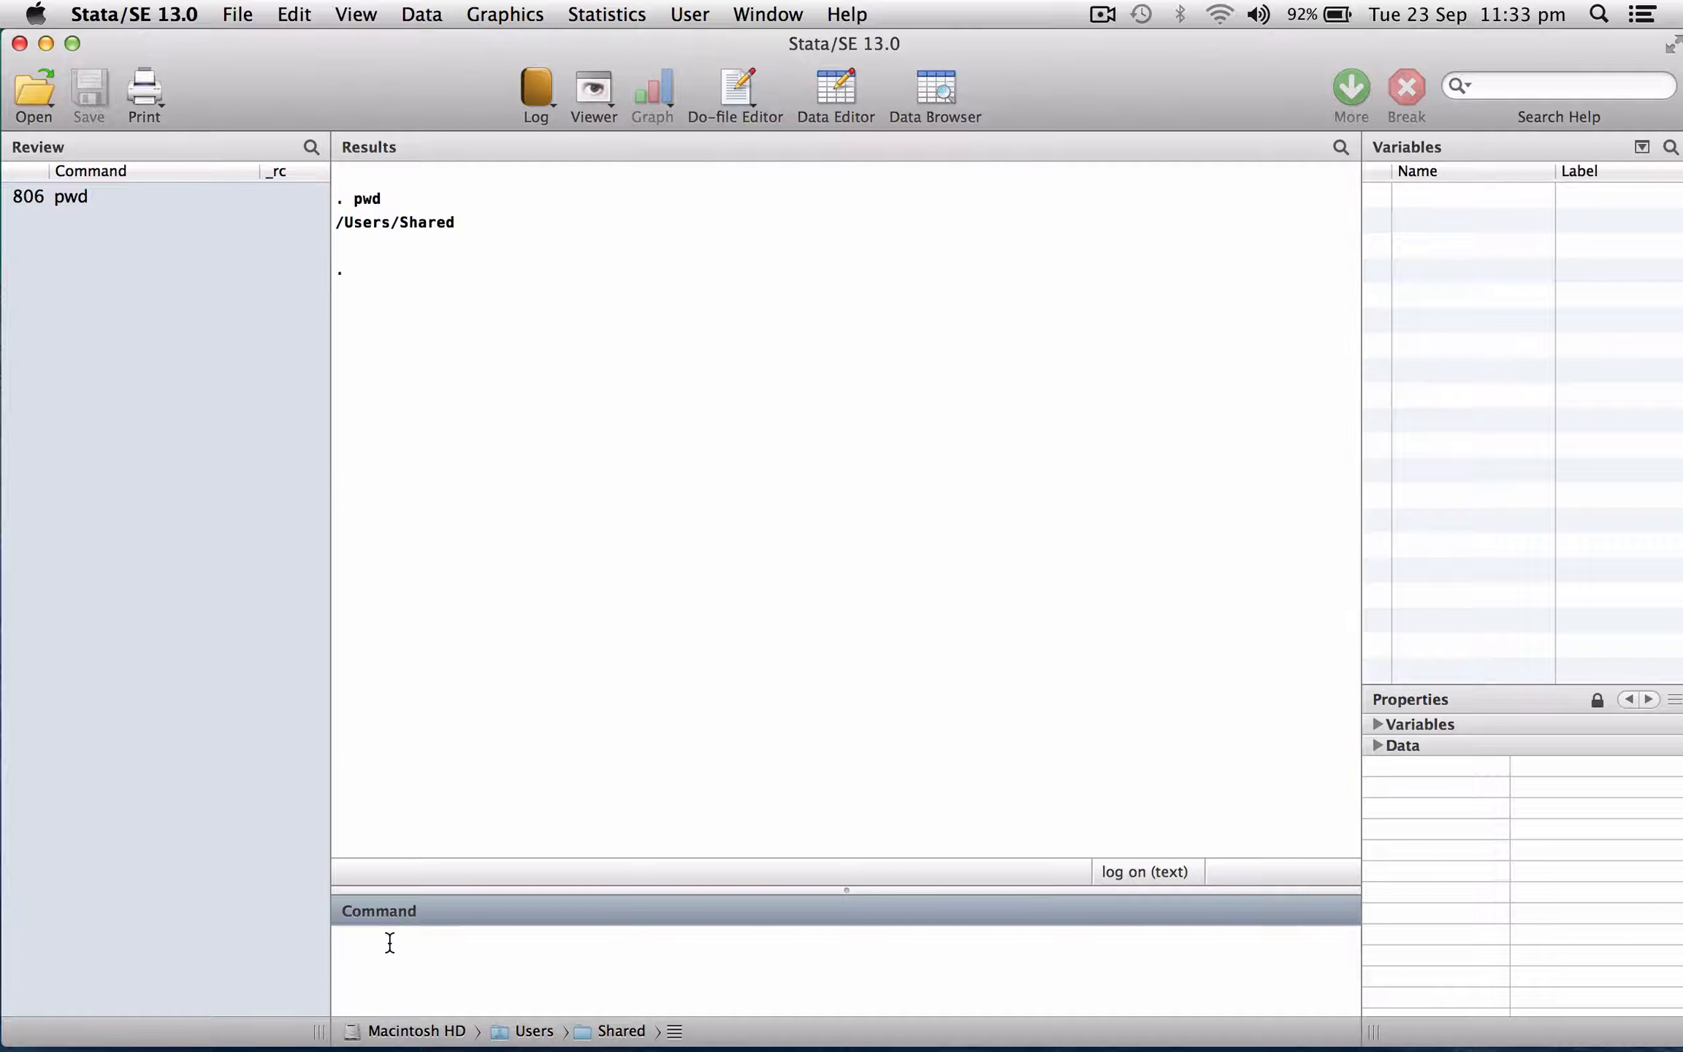
type("cd ec252")
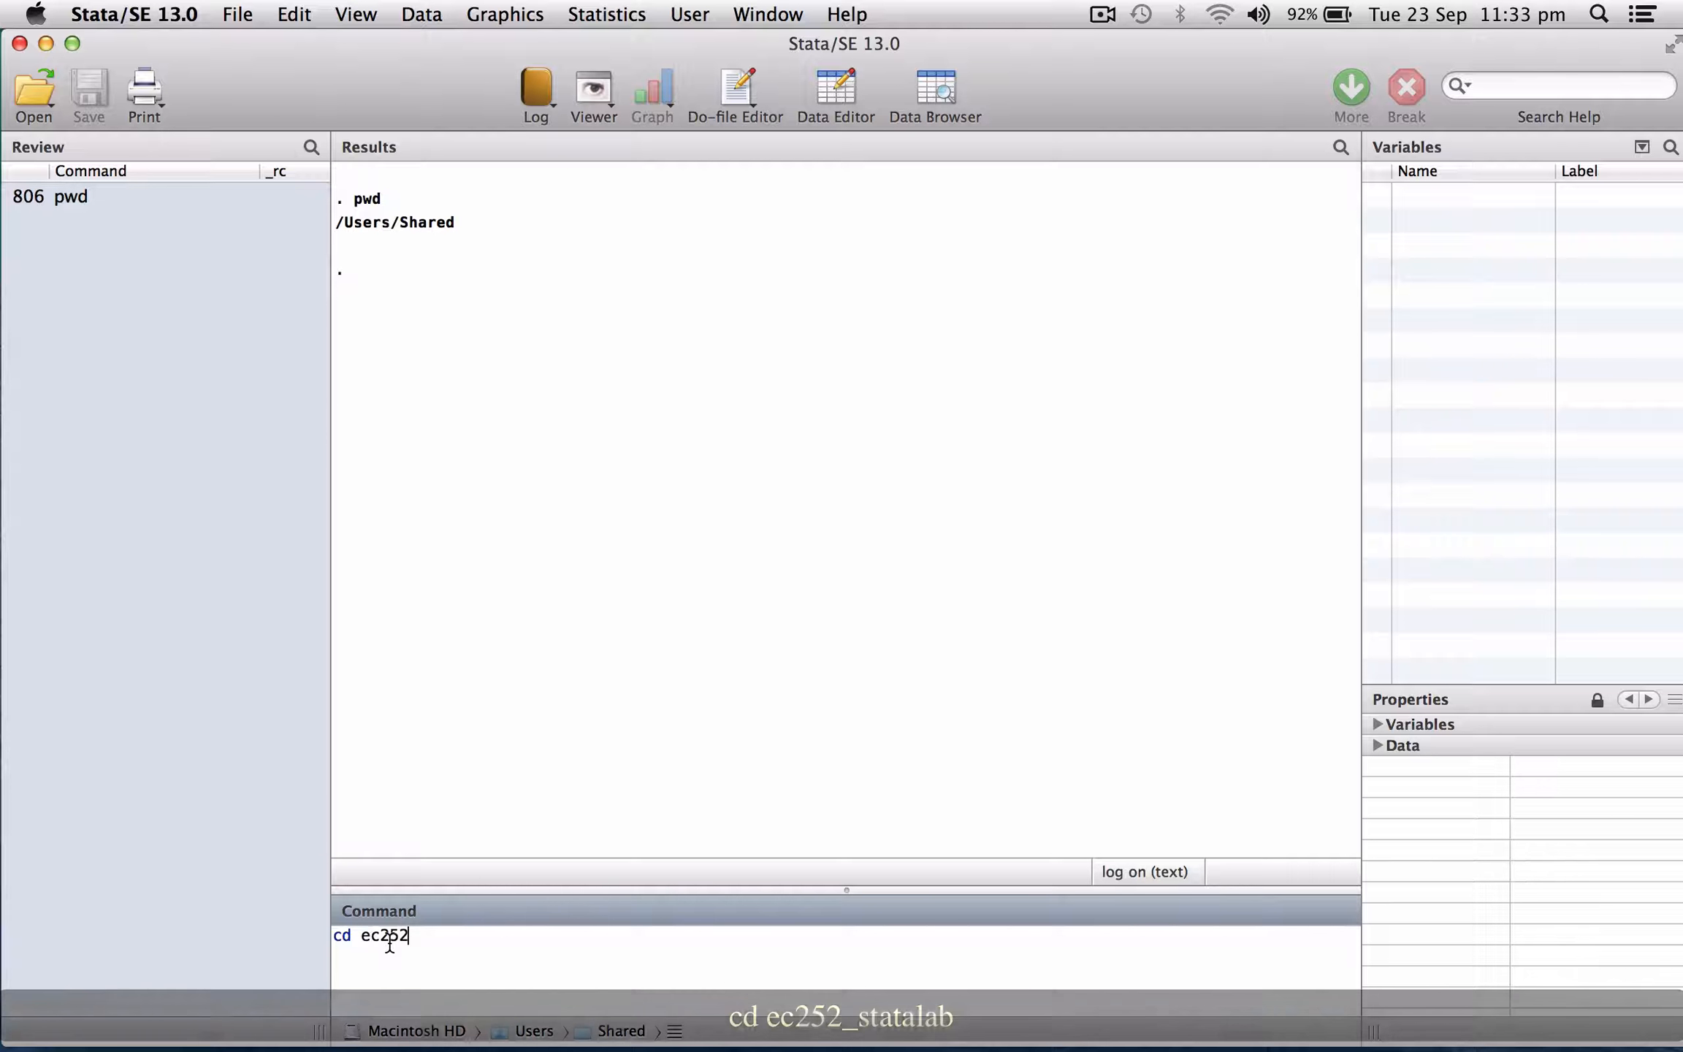
type("_")
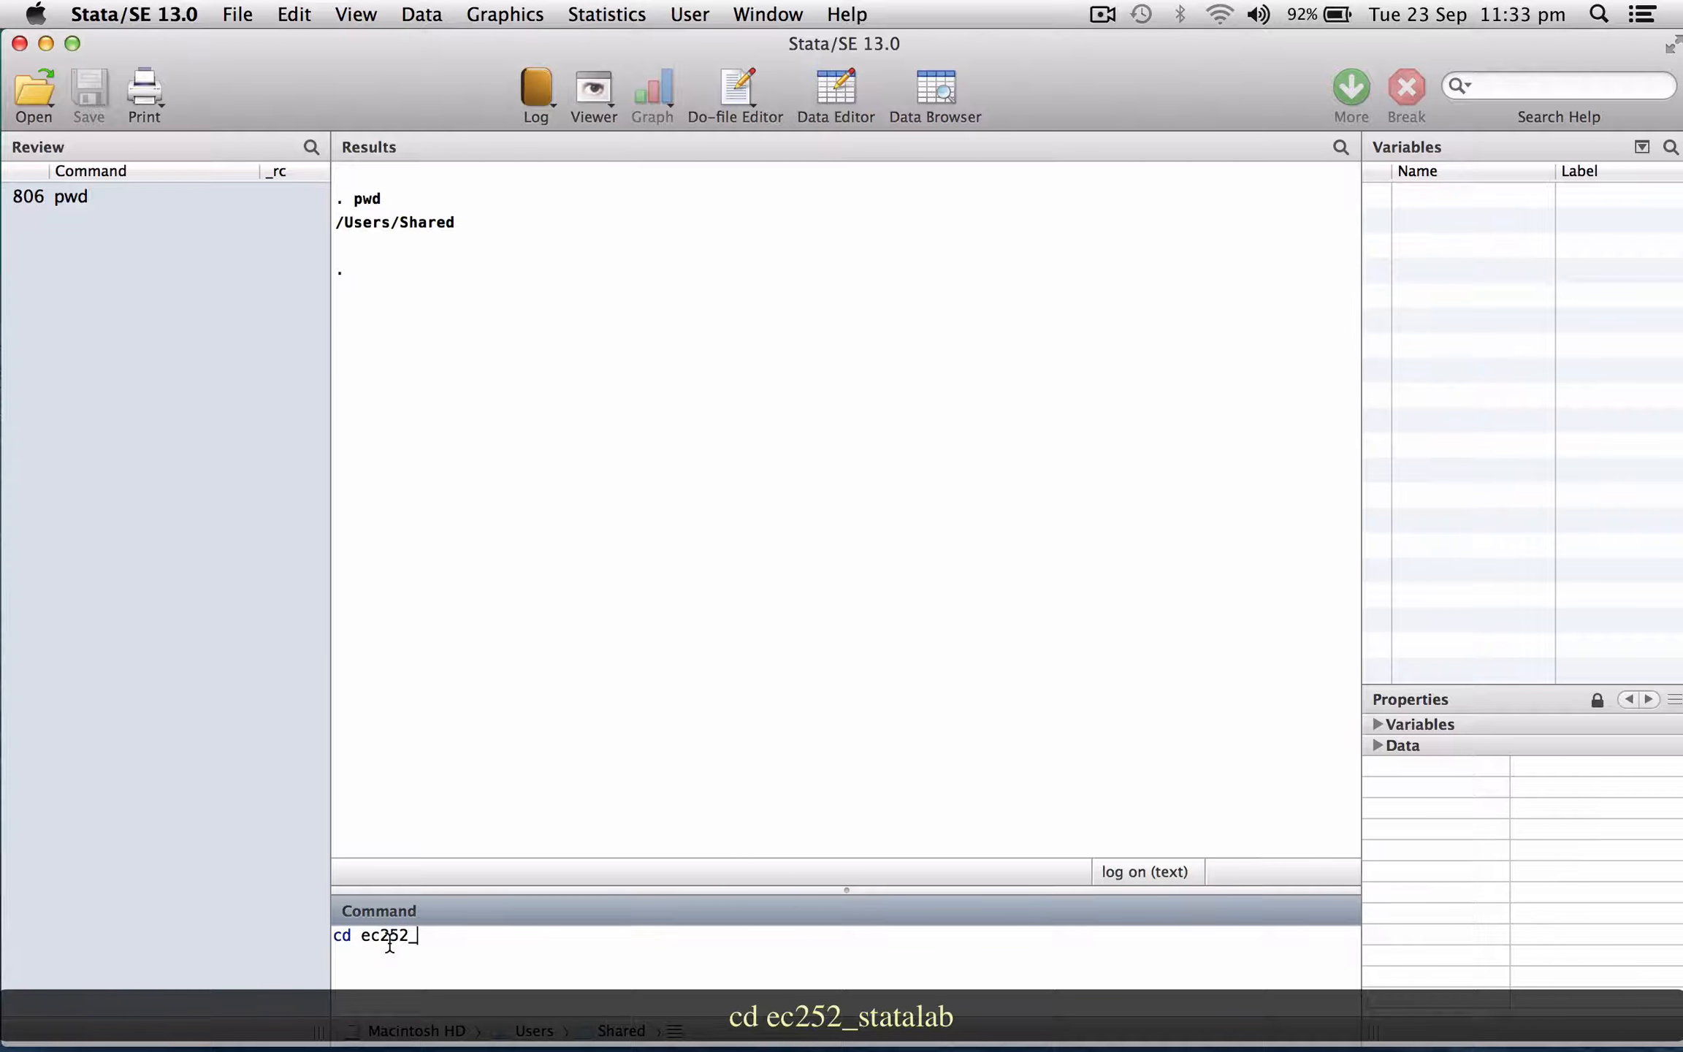
type("statalab")
key("Return")
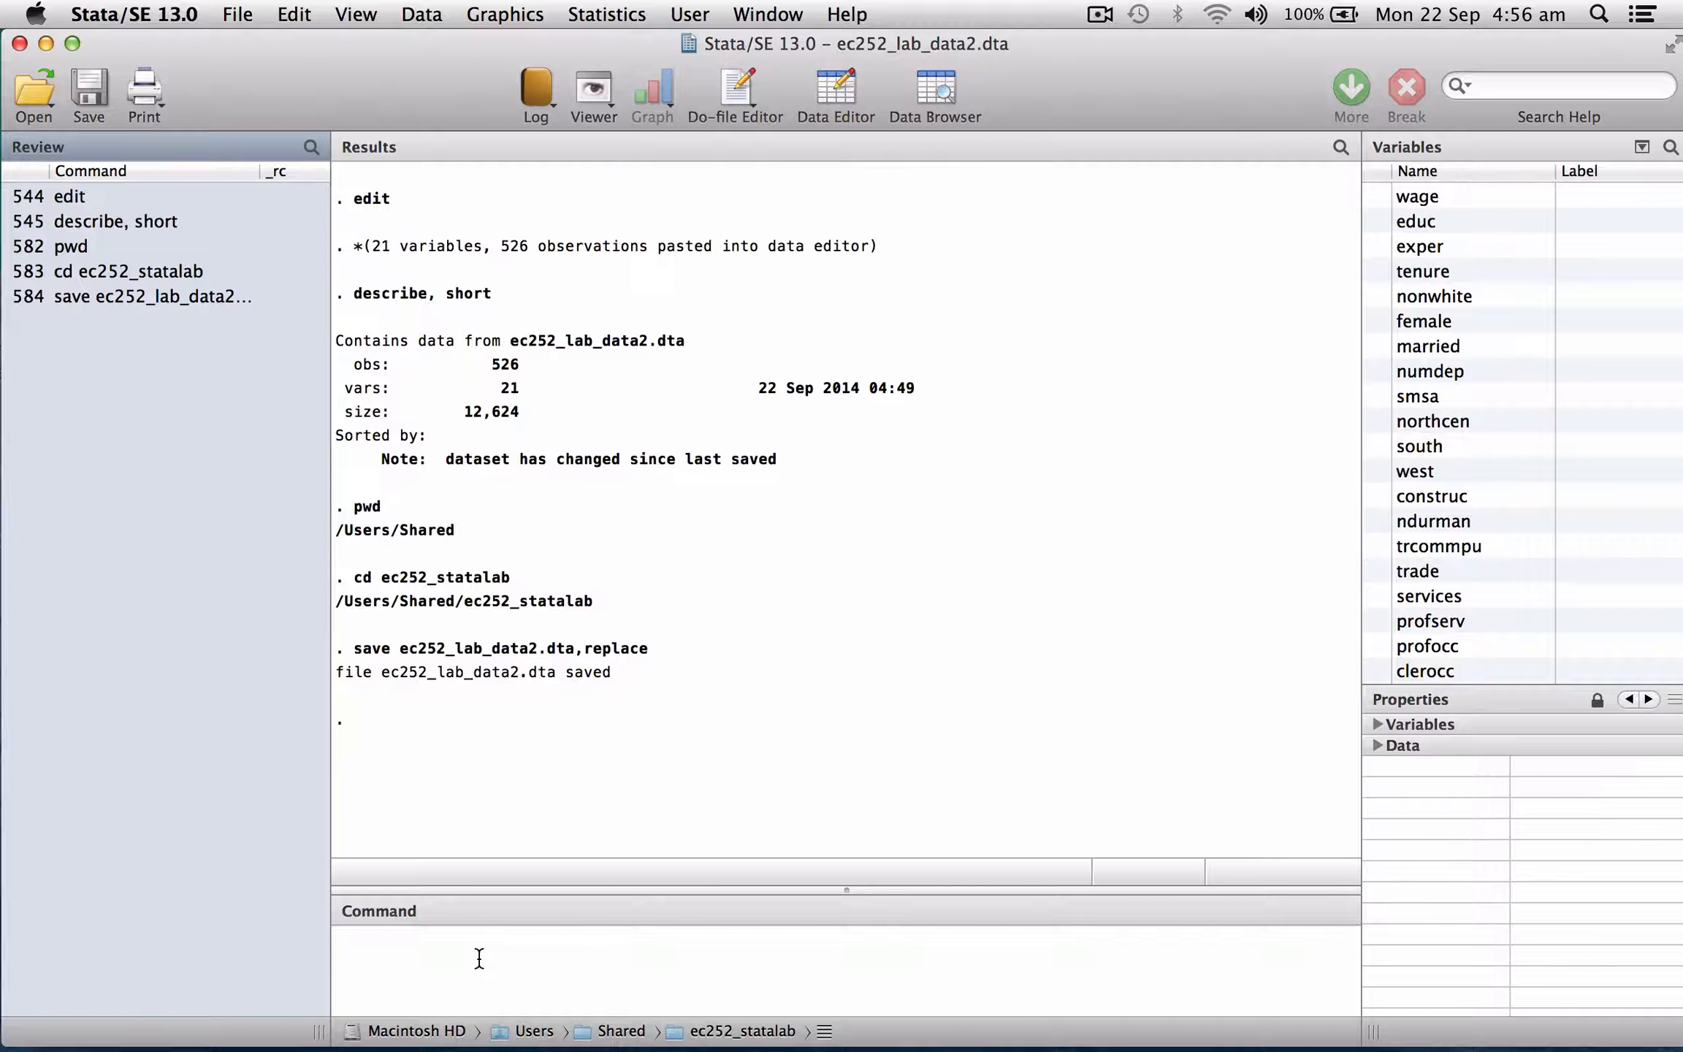
Start a log file named Lab2.log with the replace option.
left_click(479, 958)
type("log ")
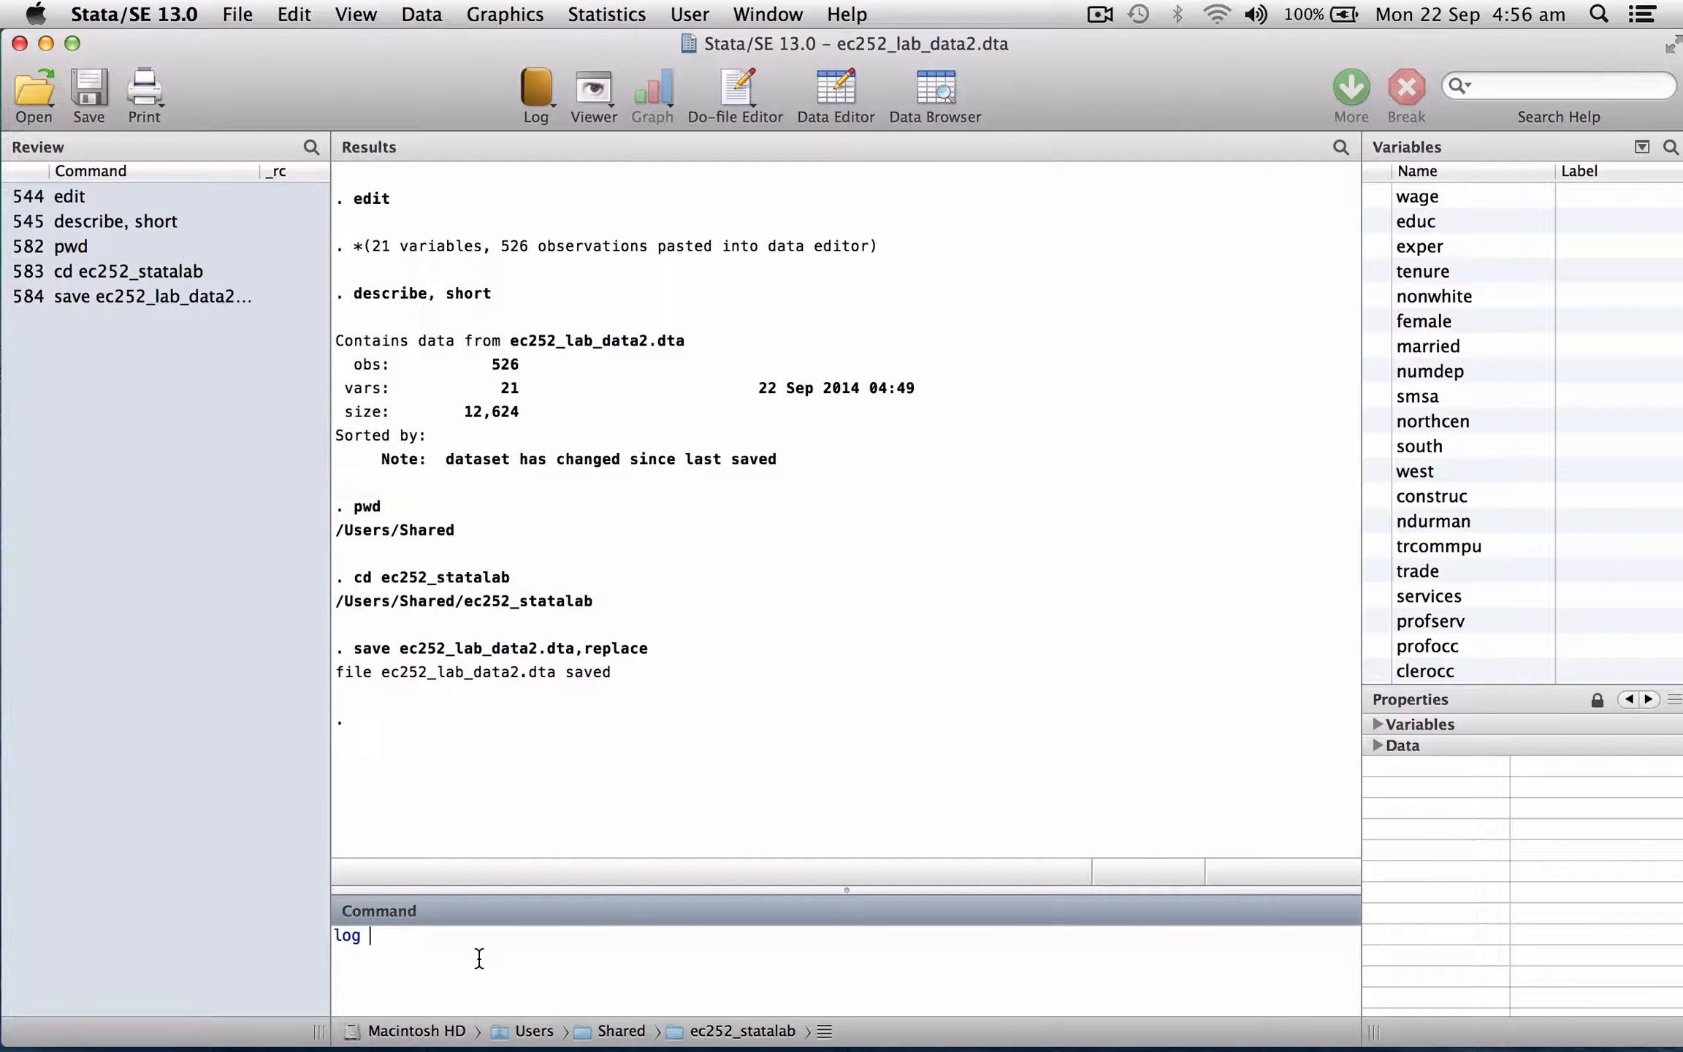
type("using ")
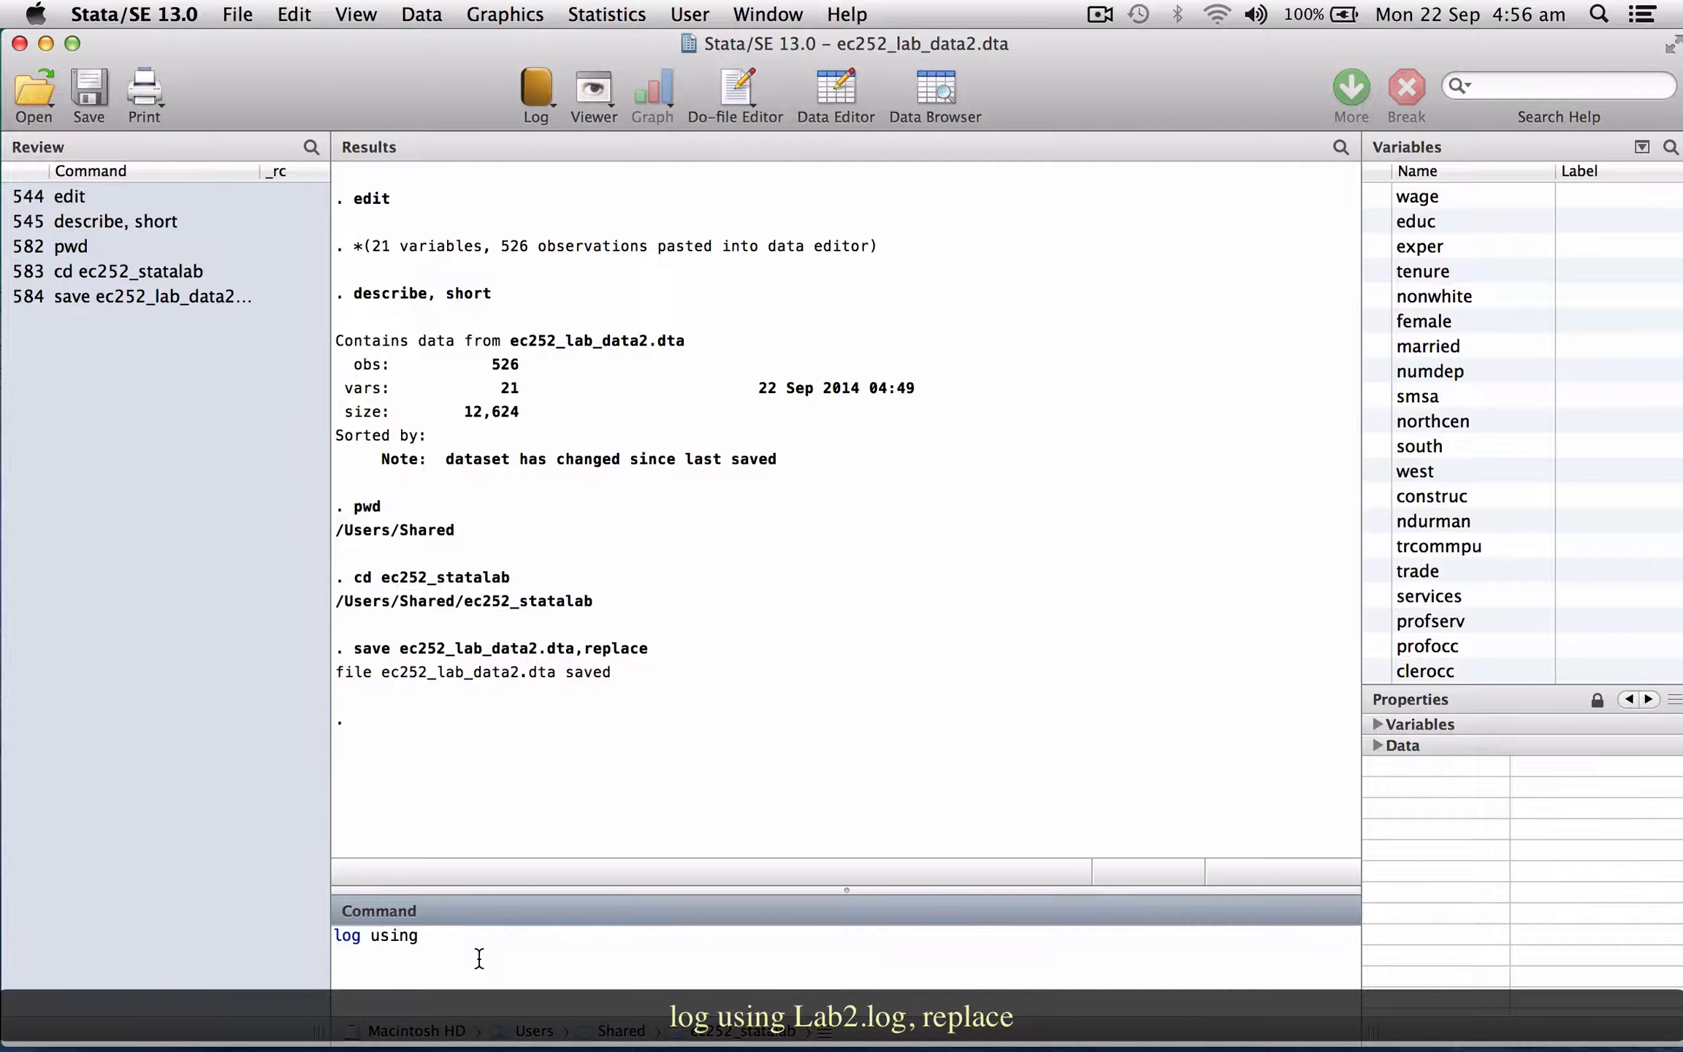
type("Lab2.log,replace")
key("Return")
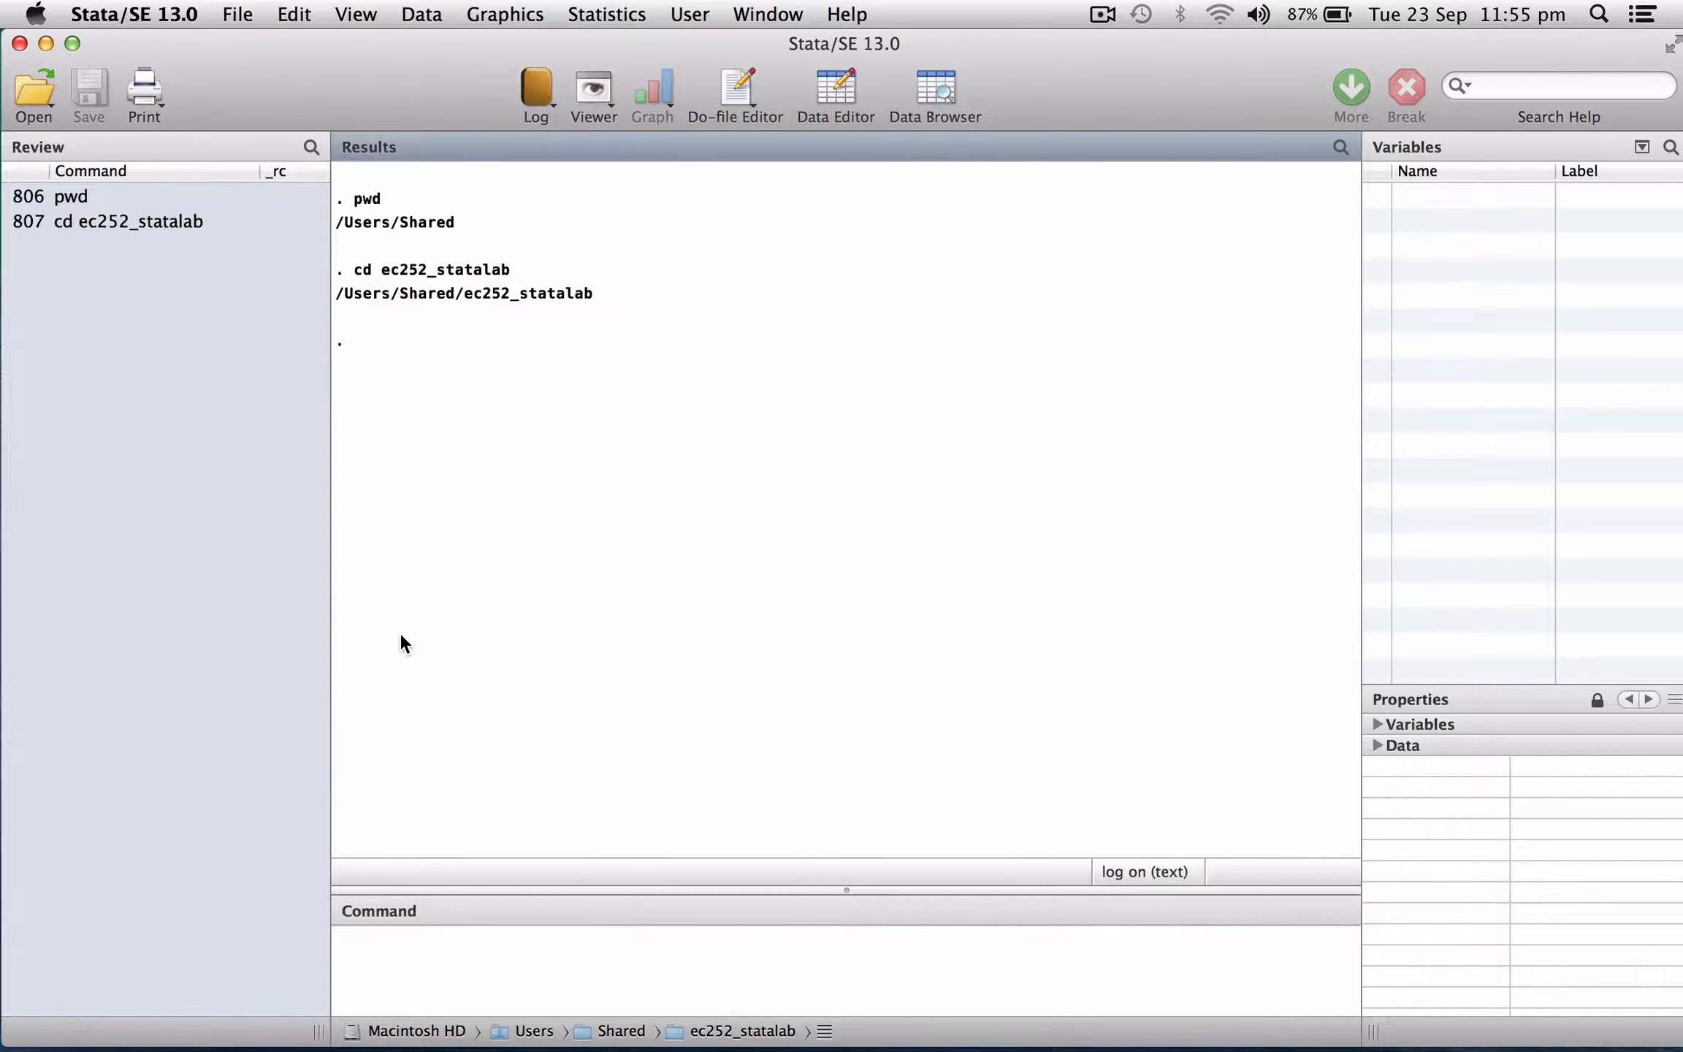
Load ec252_lab_data2.dta with the clear option.
left_click(405, 947)
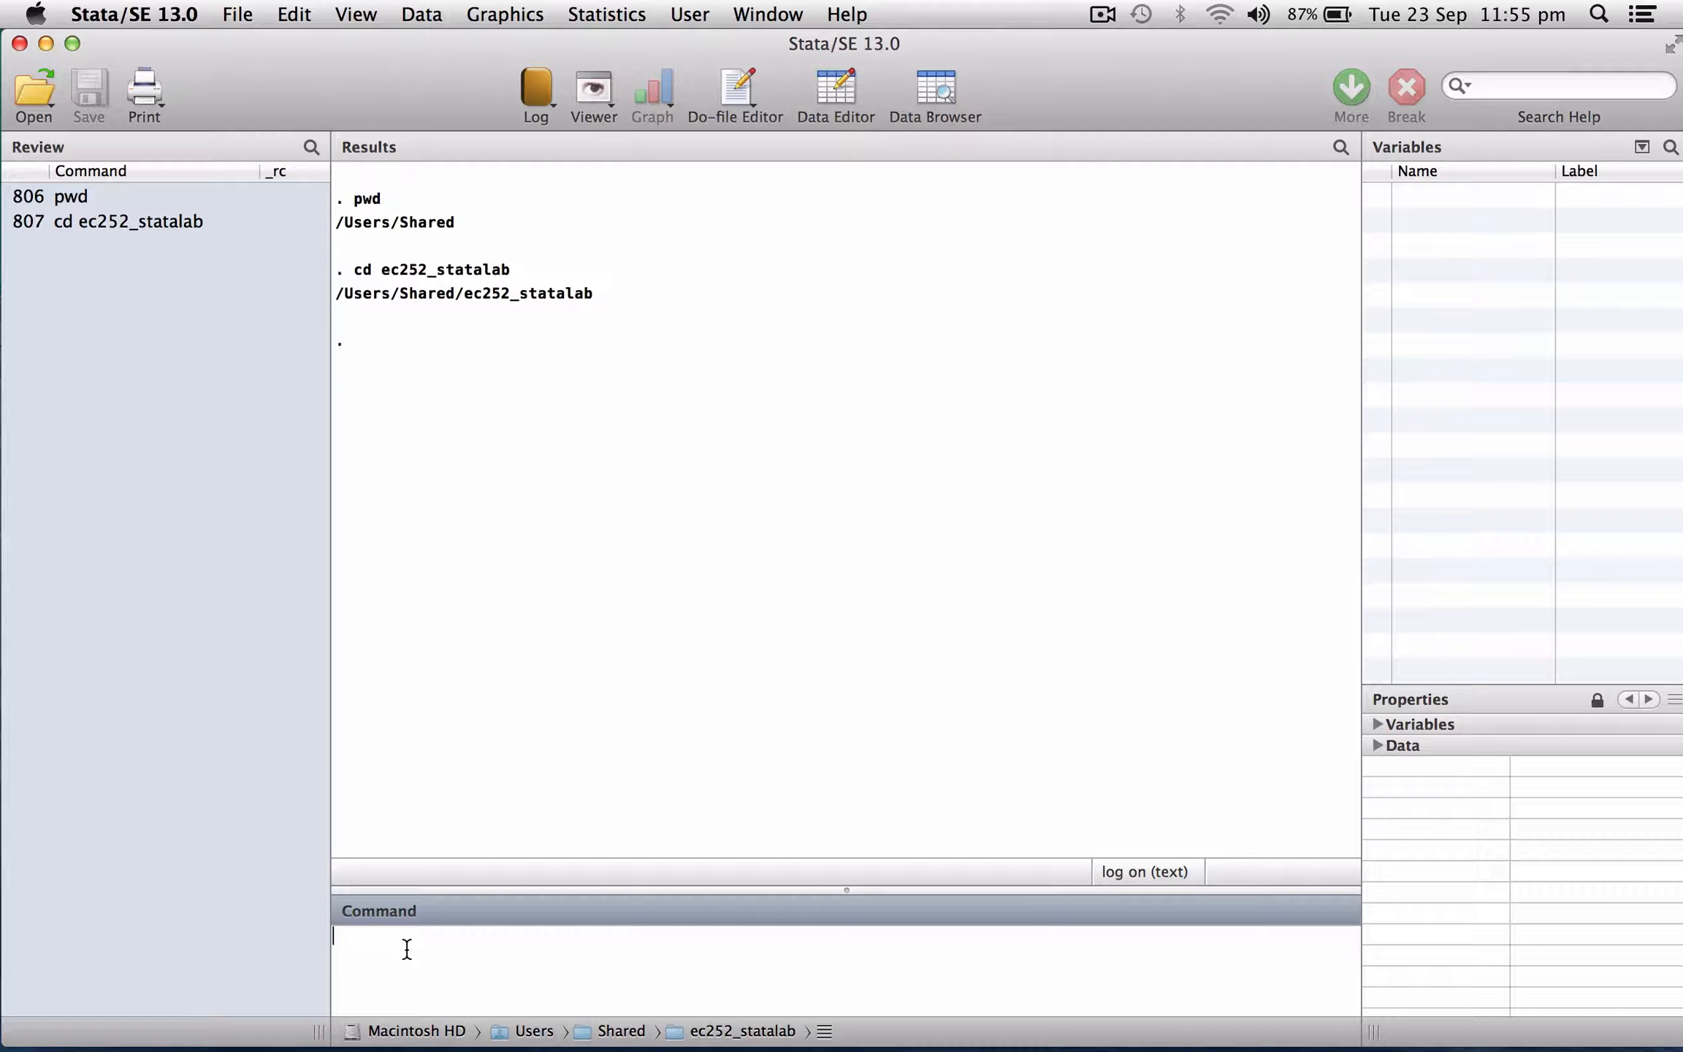
type("use")
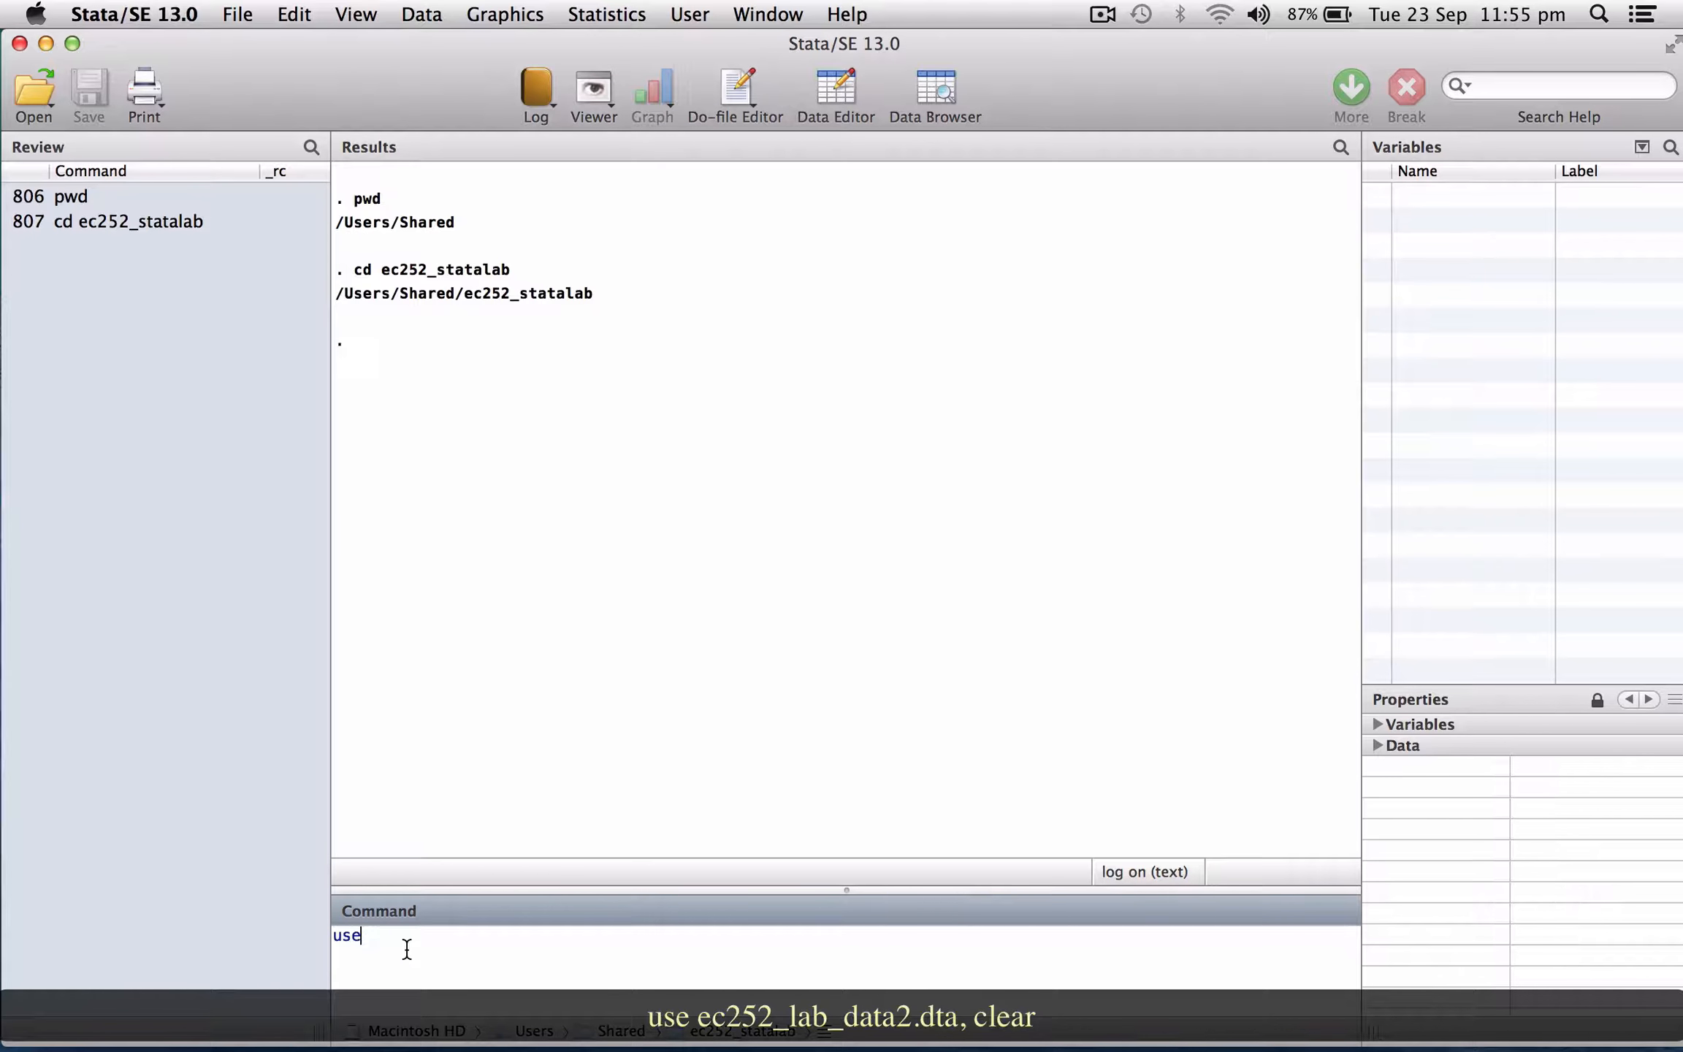
type(" ec252_lab_data2.dta,")
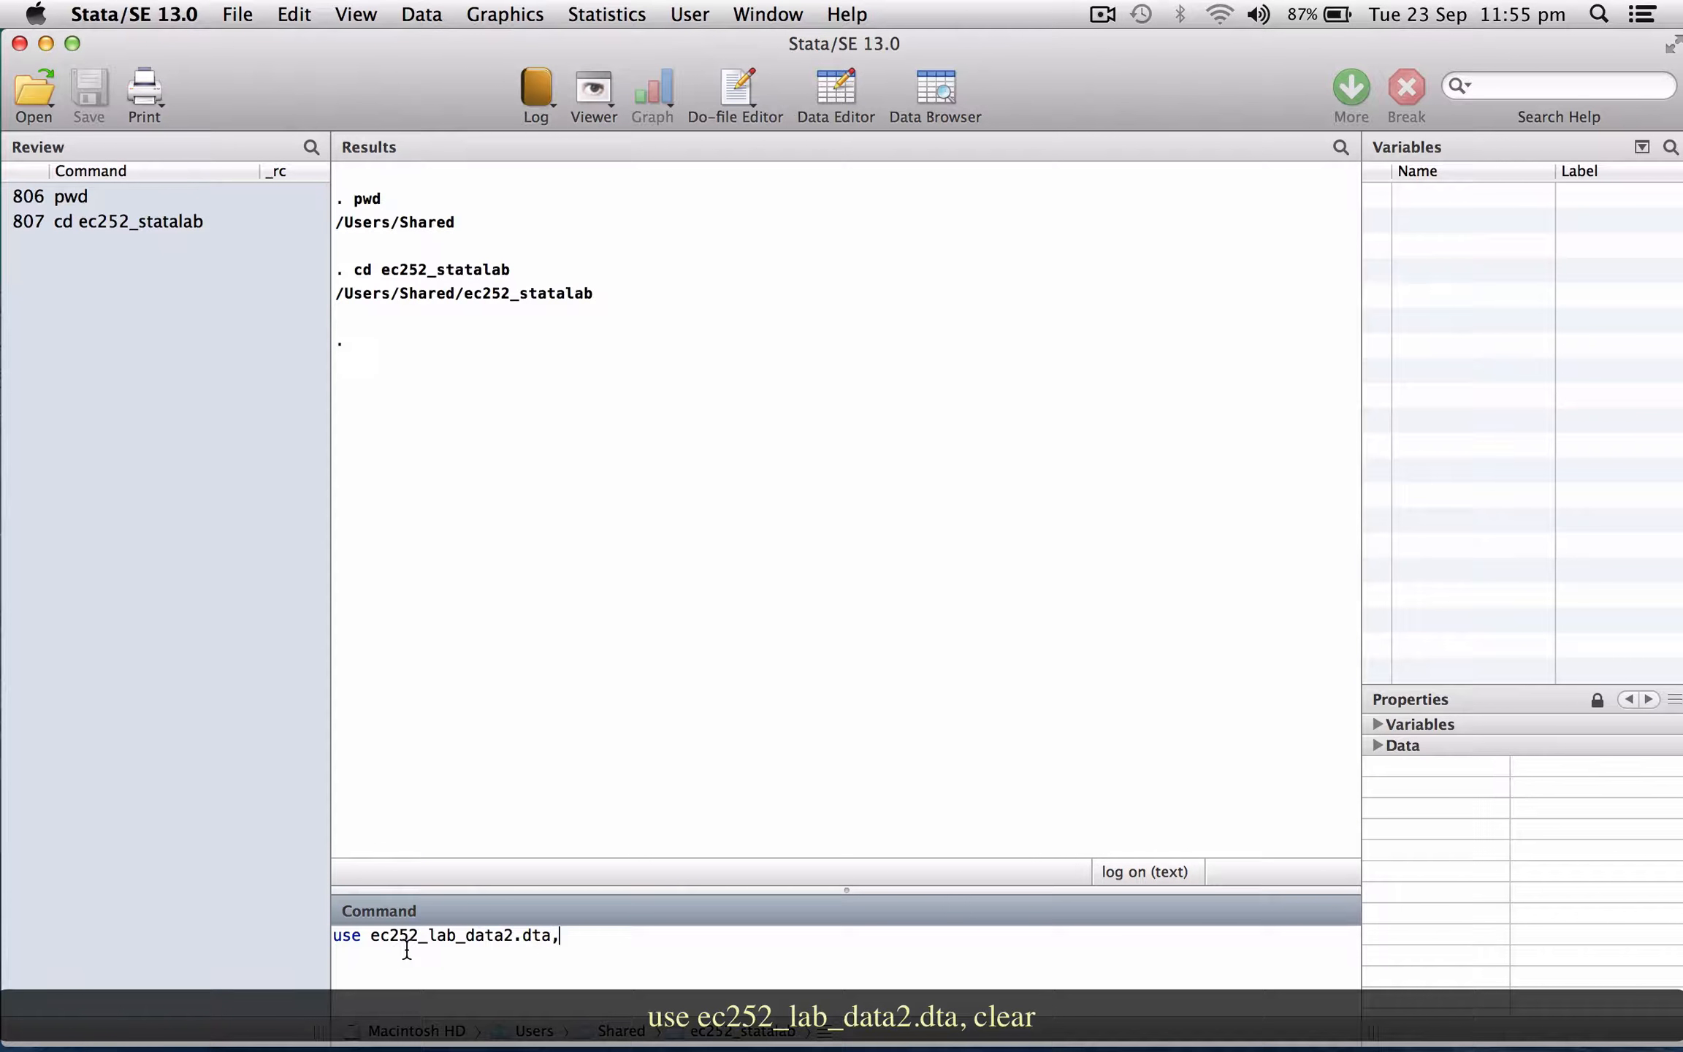
type(" clear")
key("Return")
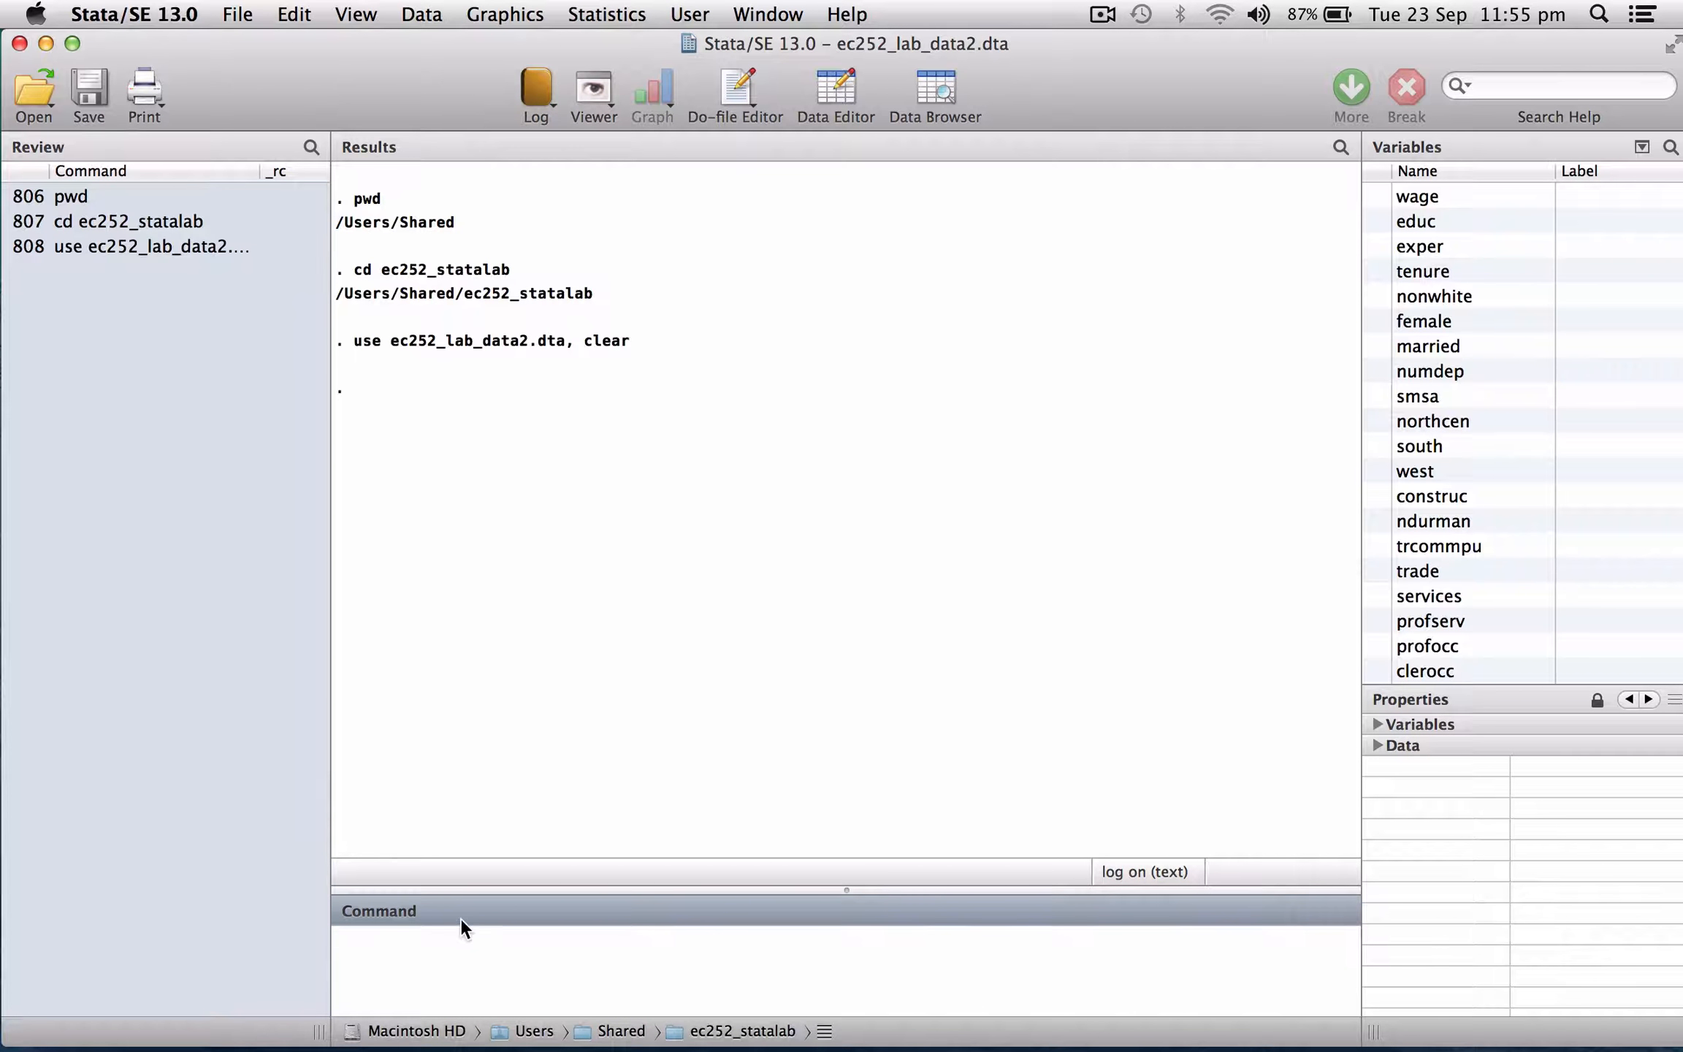
Run describe and page through the full variable listing.
type("describe")
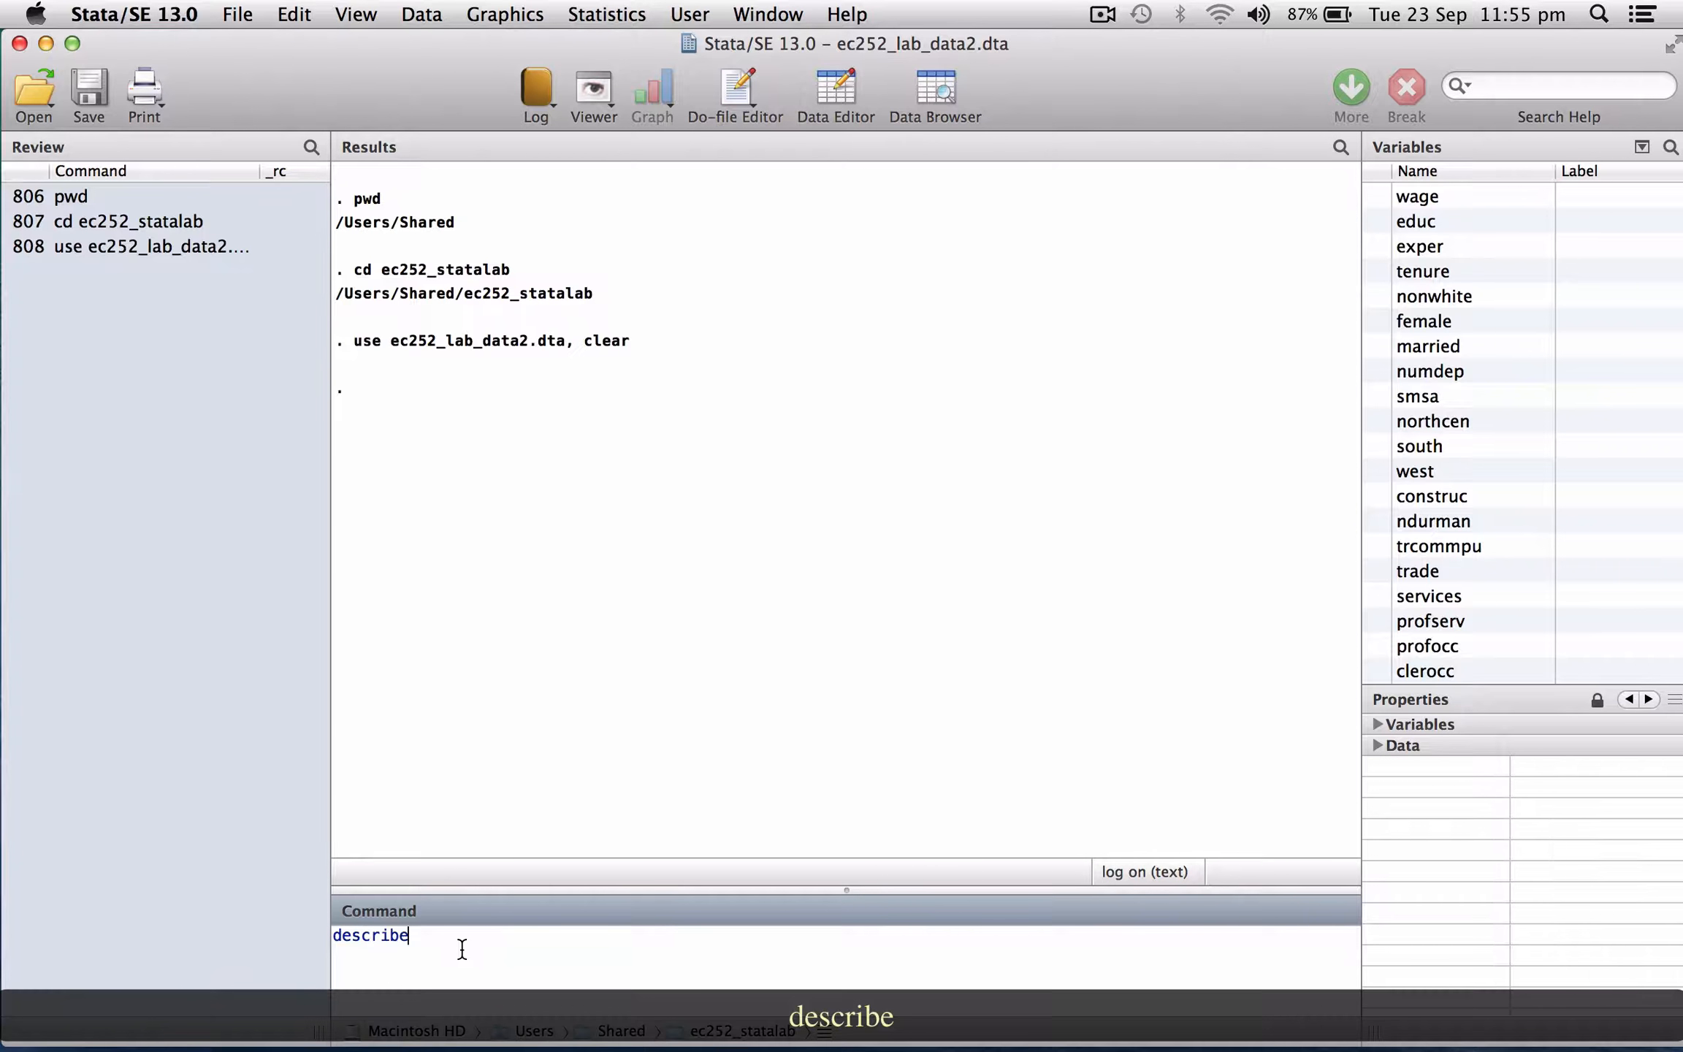
key("Return")
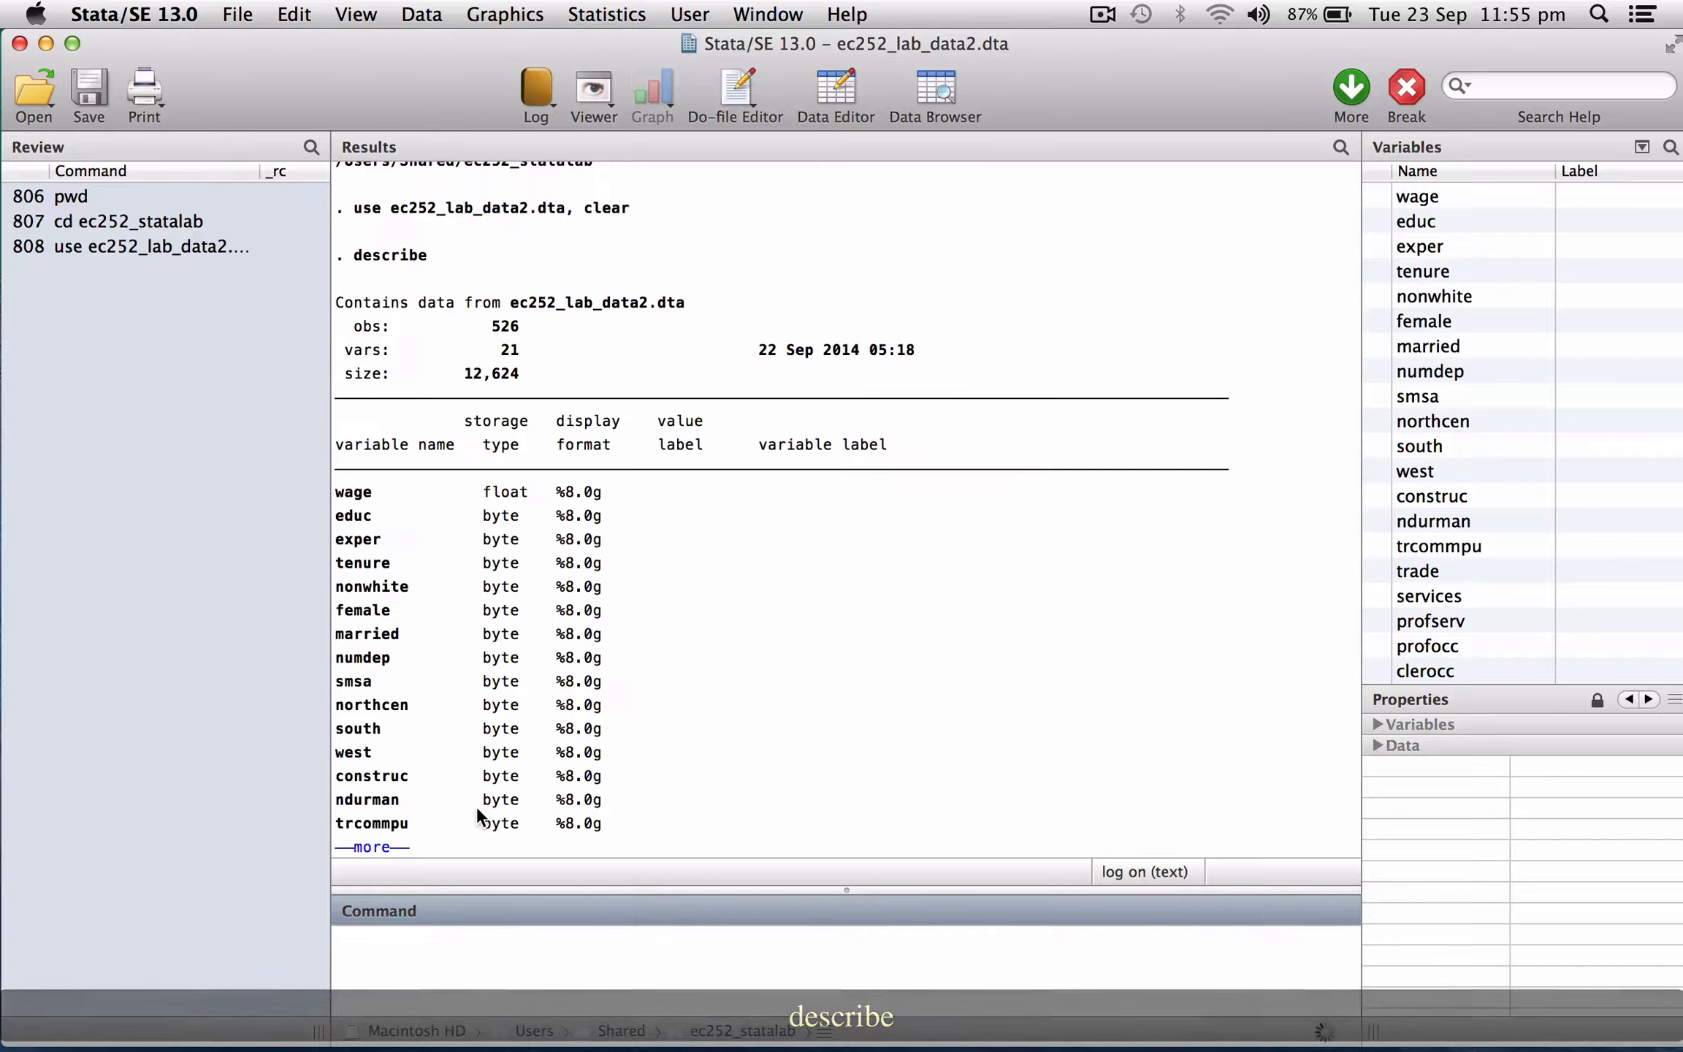
key("space")
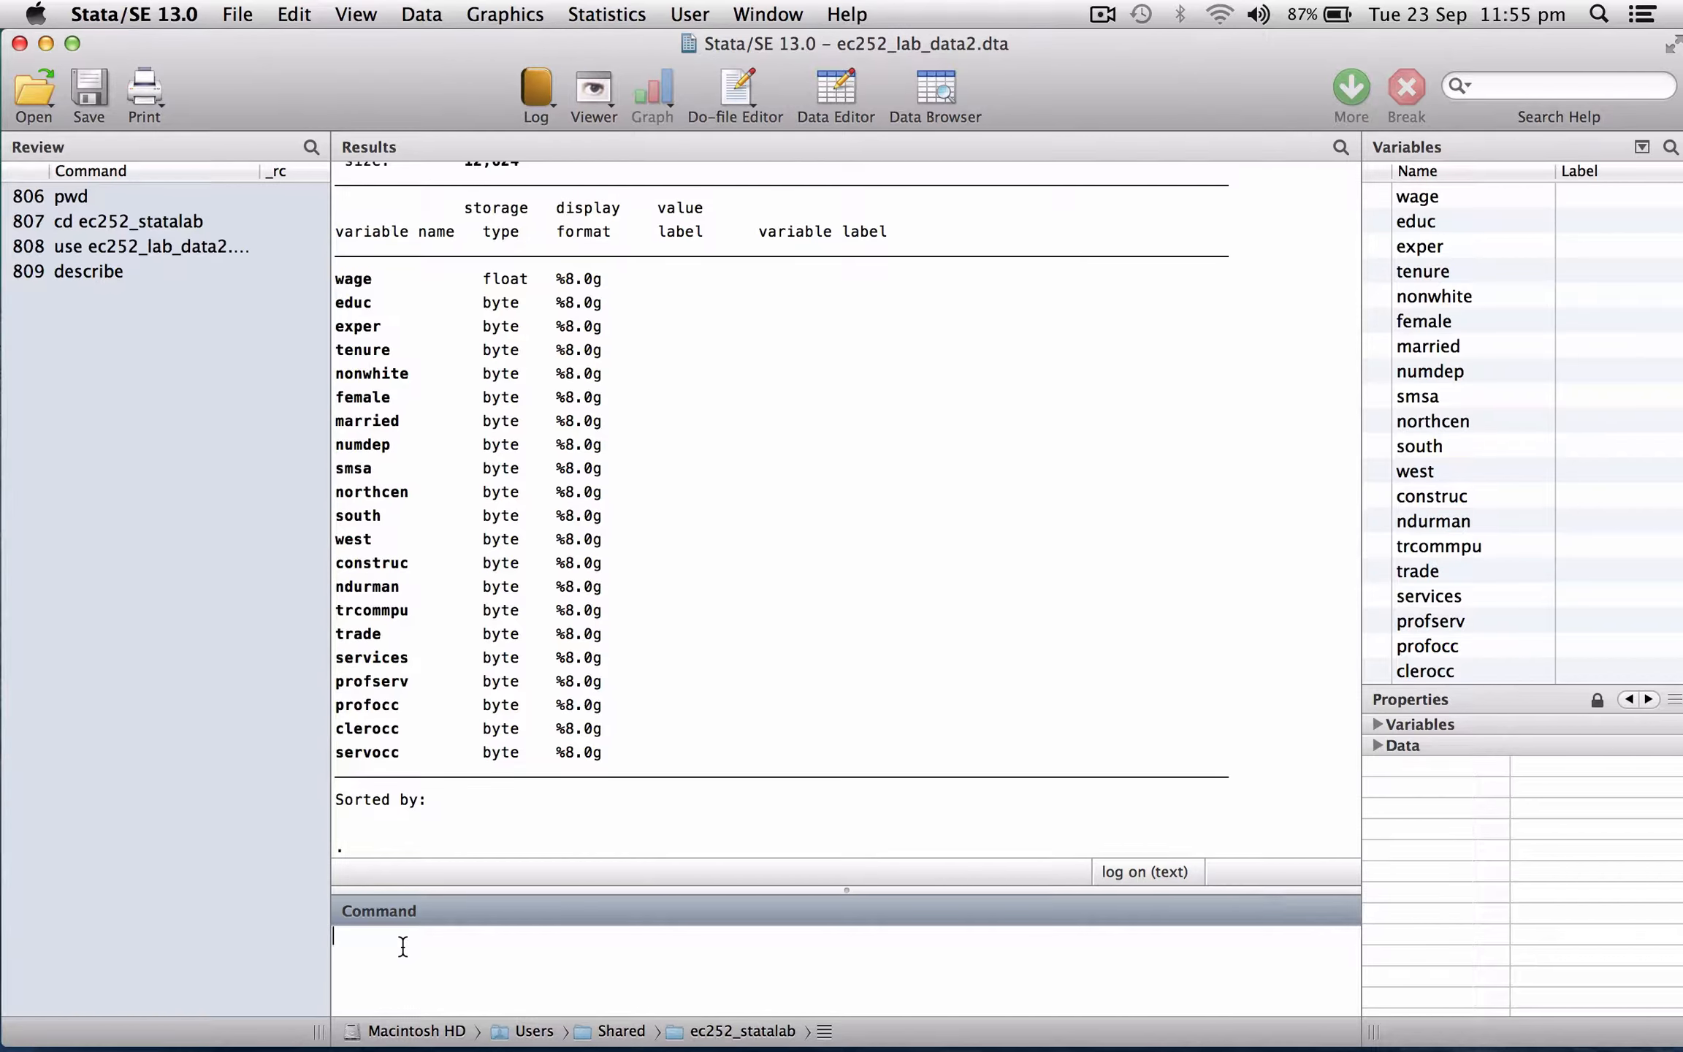
Run summarize to get summary statistics for all variables, paging through the output.
type("summarize")
key("Return")
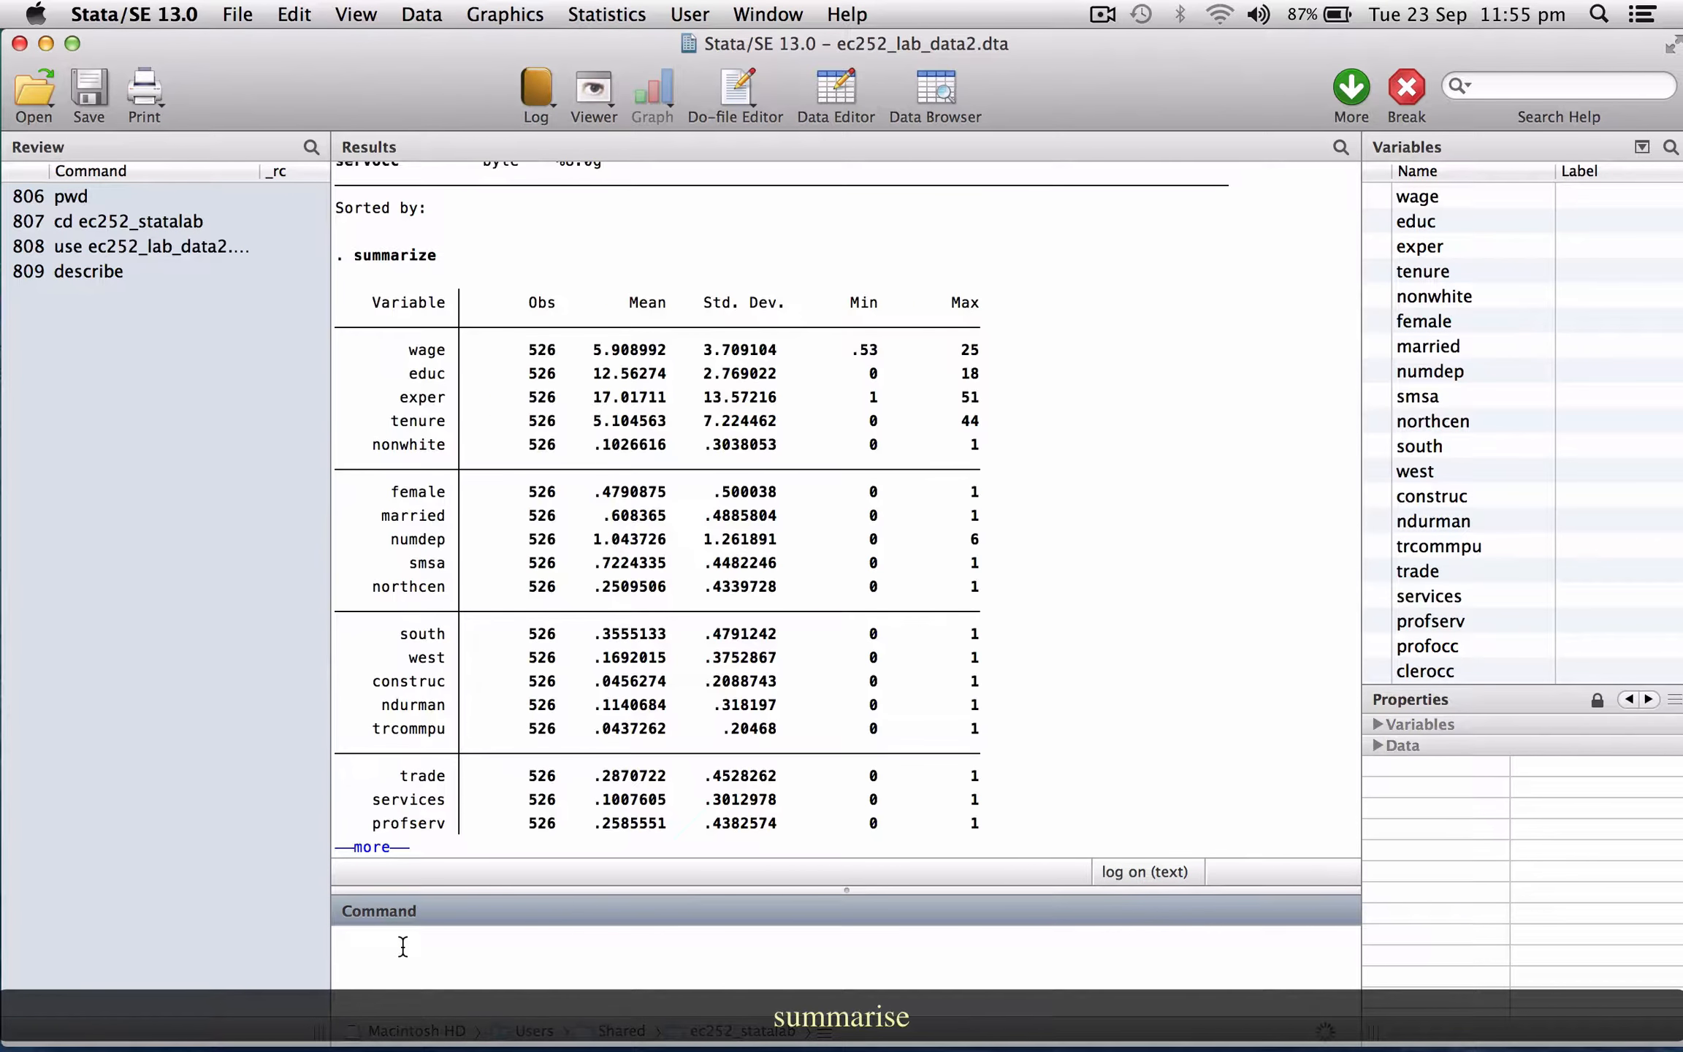
key("space")
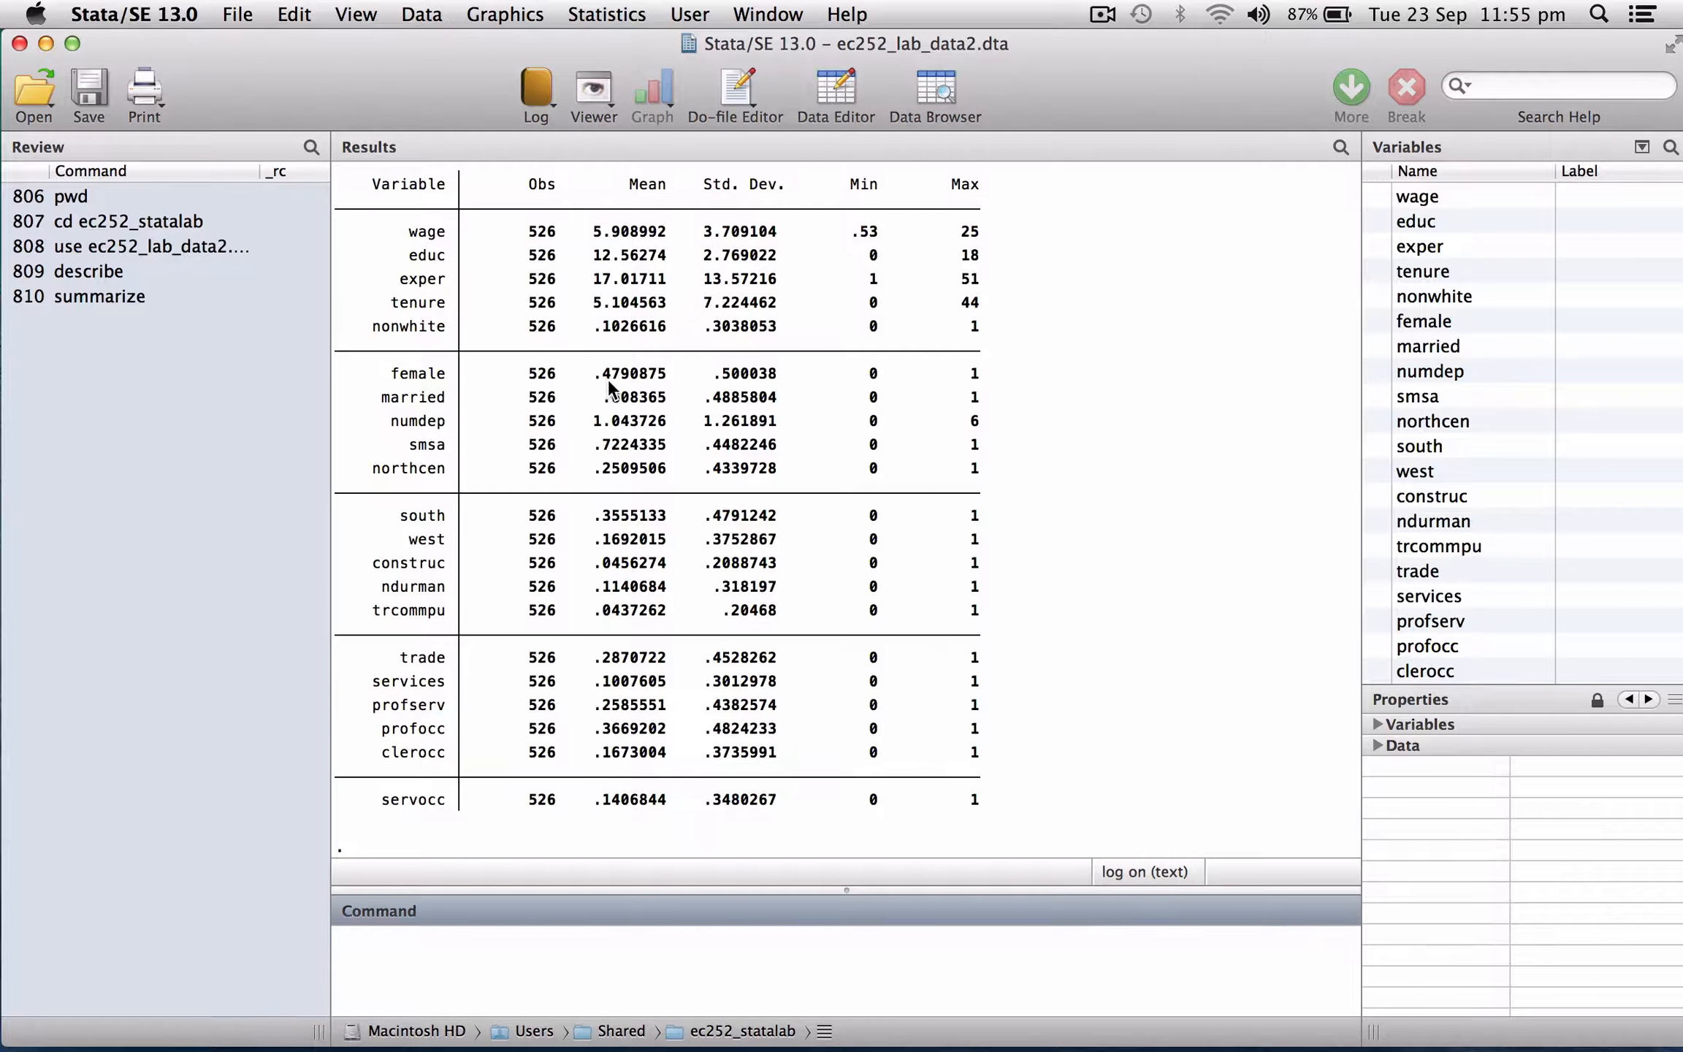
scroll(504, 444, "up", 3)
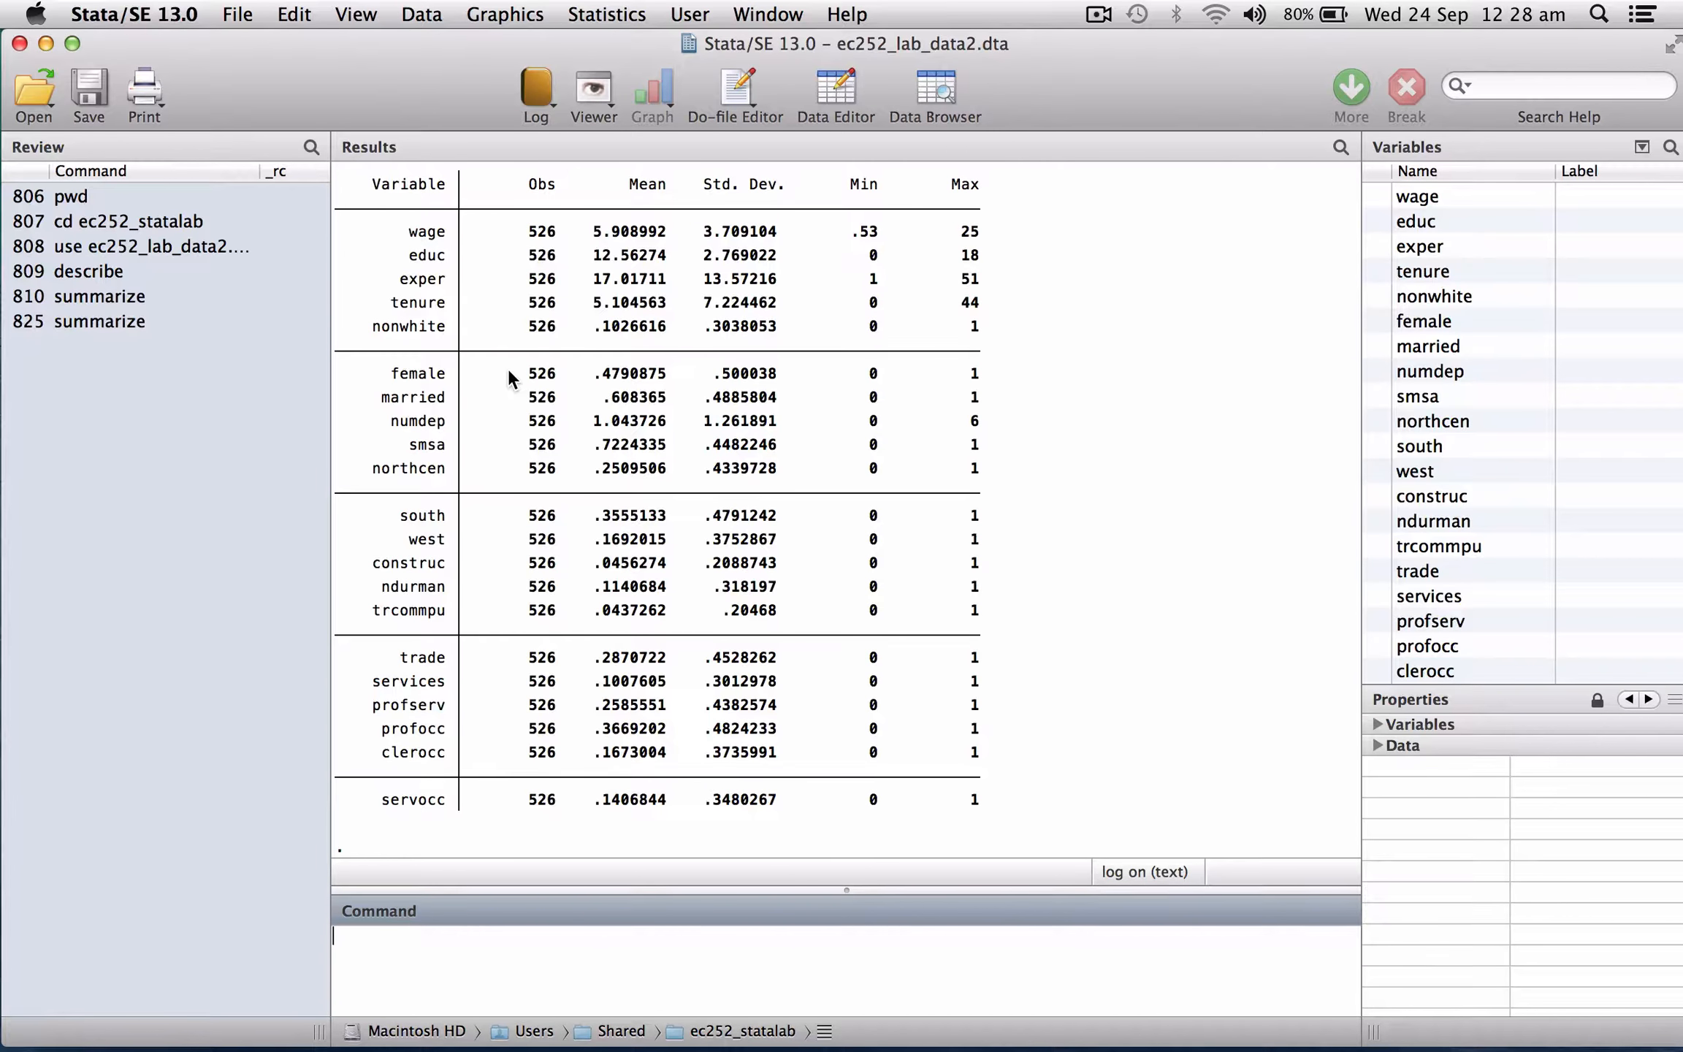
Tabulate the female variable.
type("t")
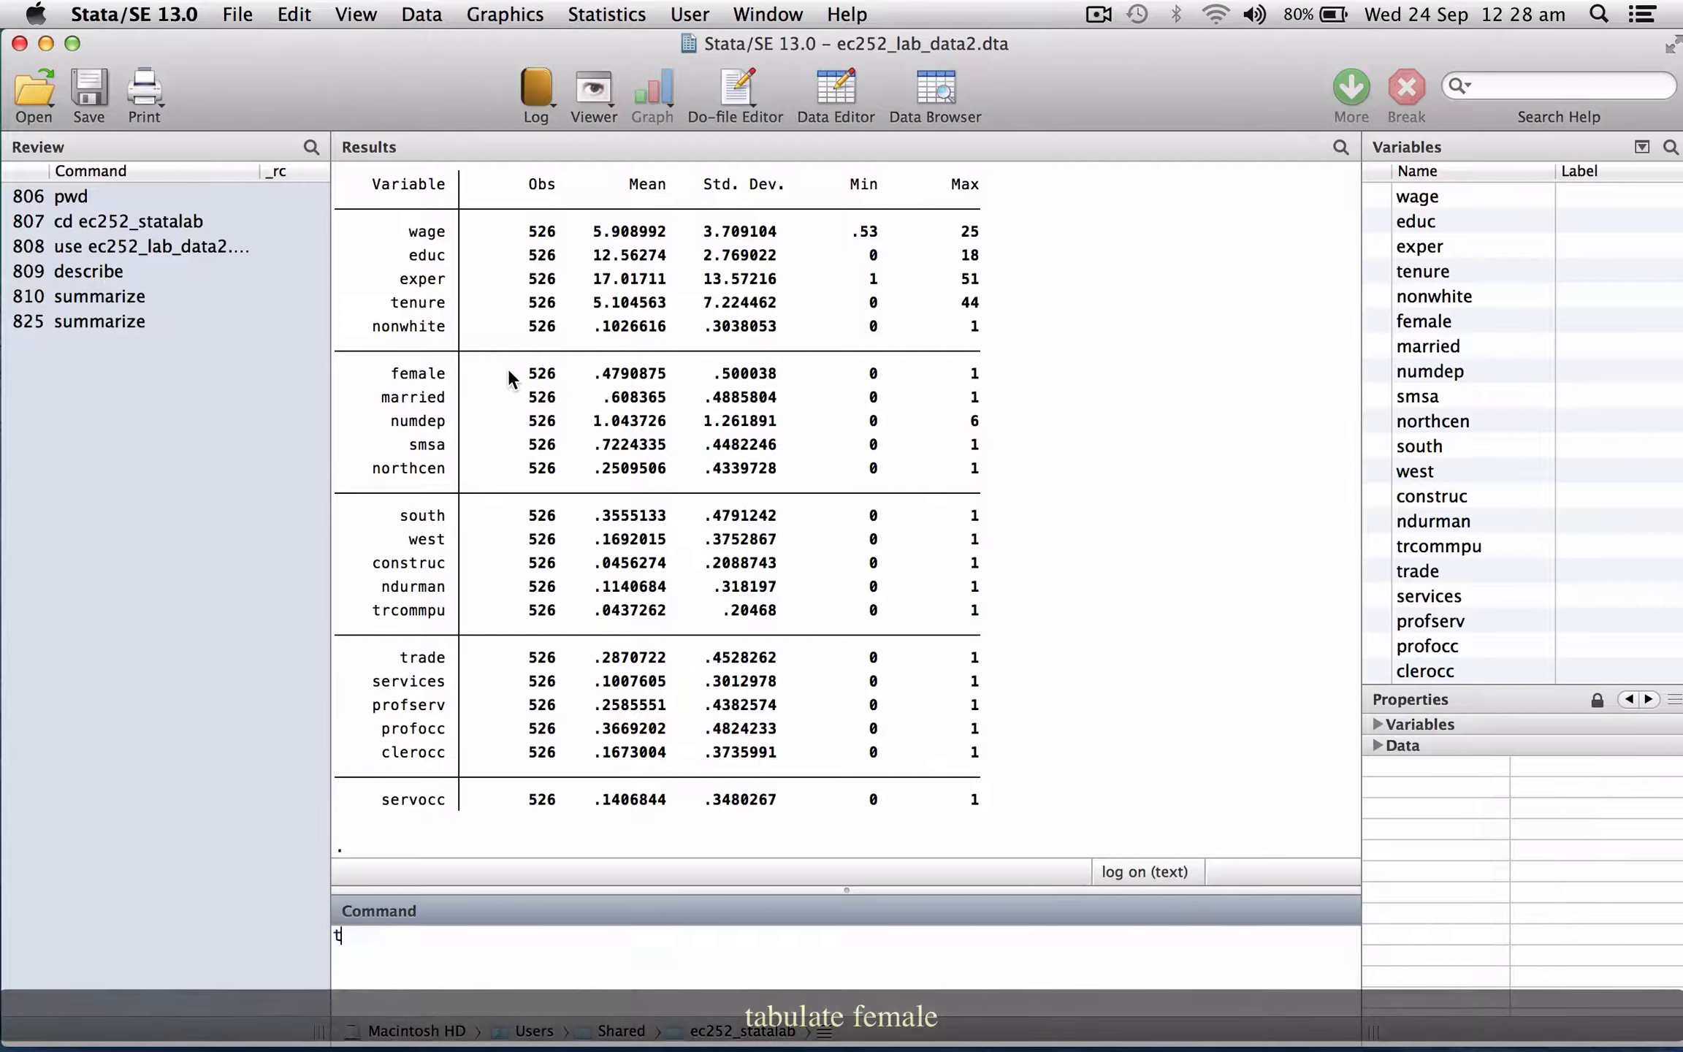
type("abulate female")
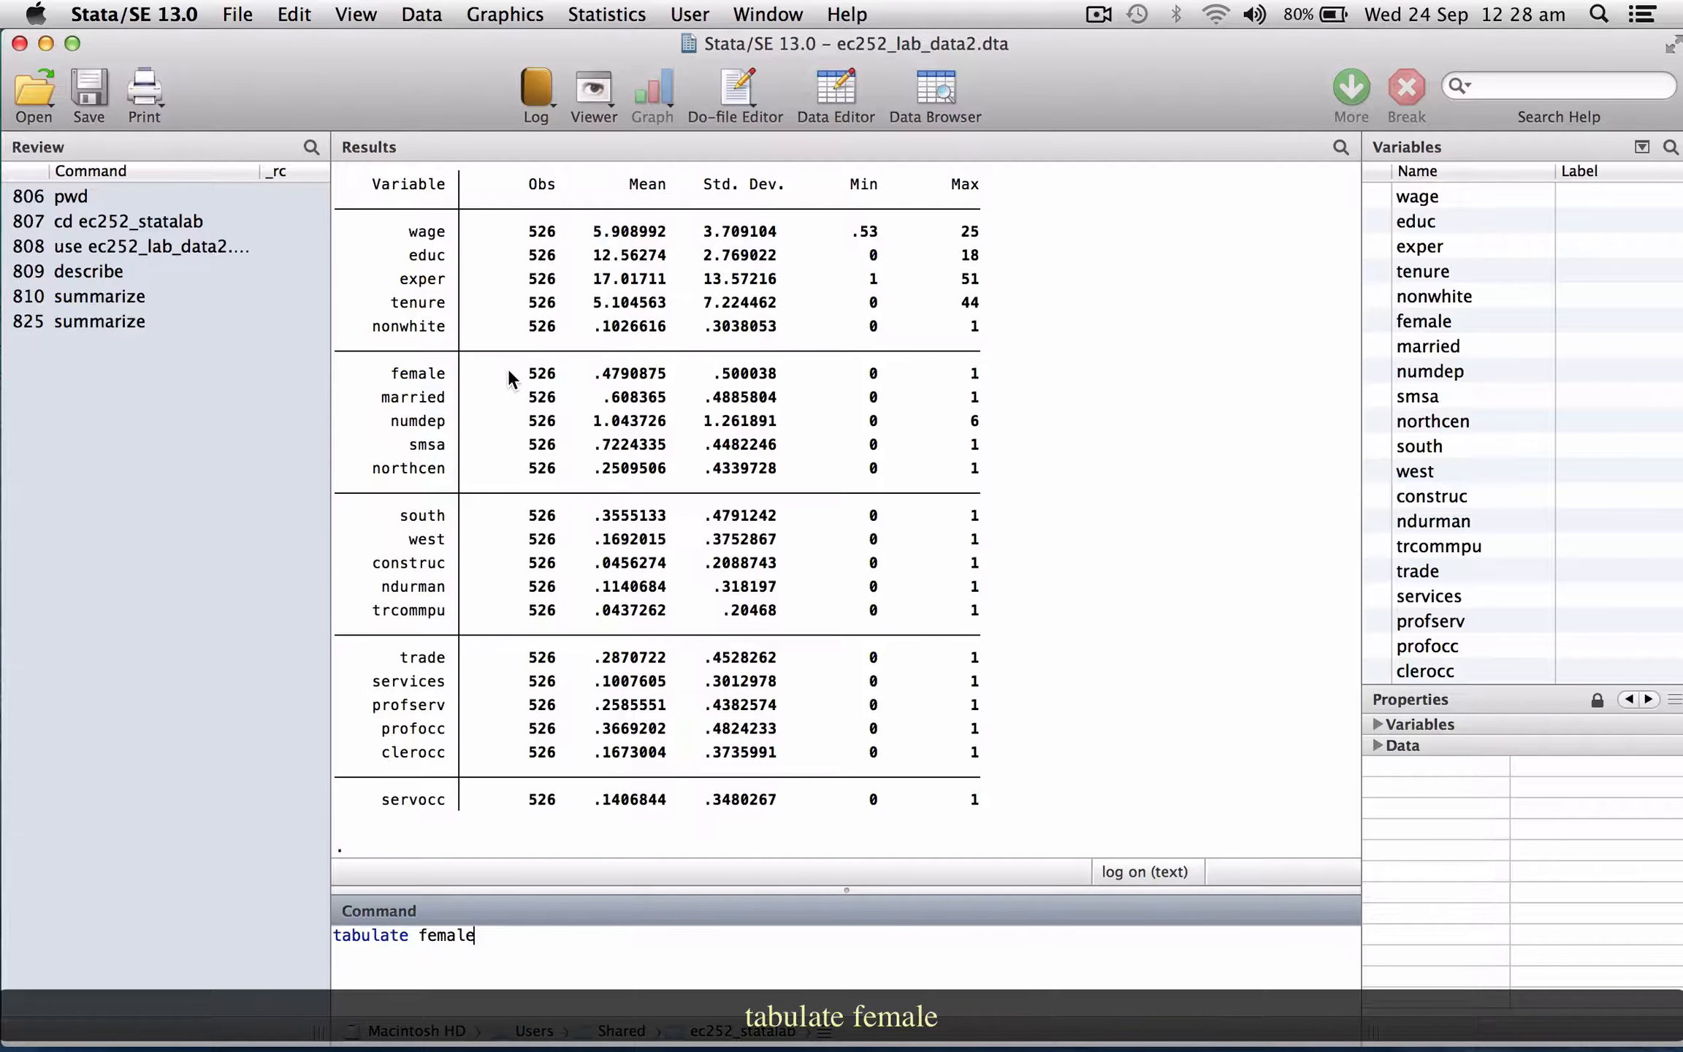
key("Return")
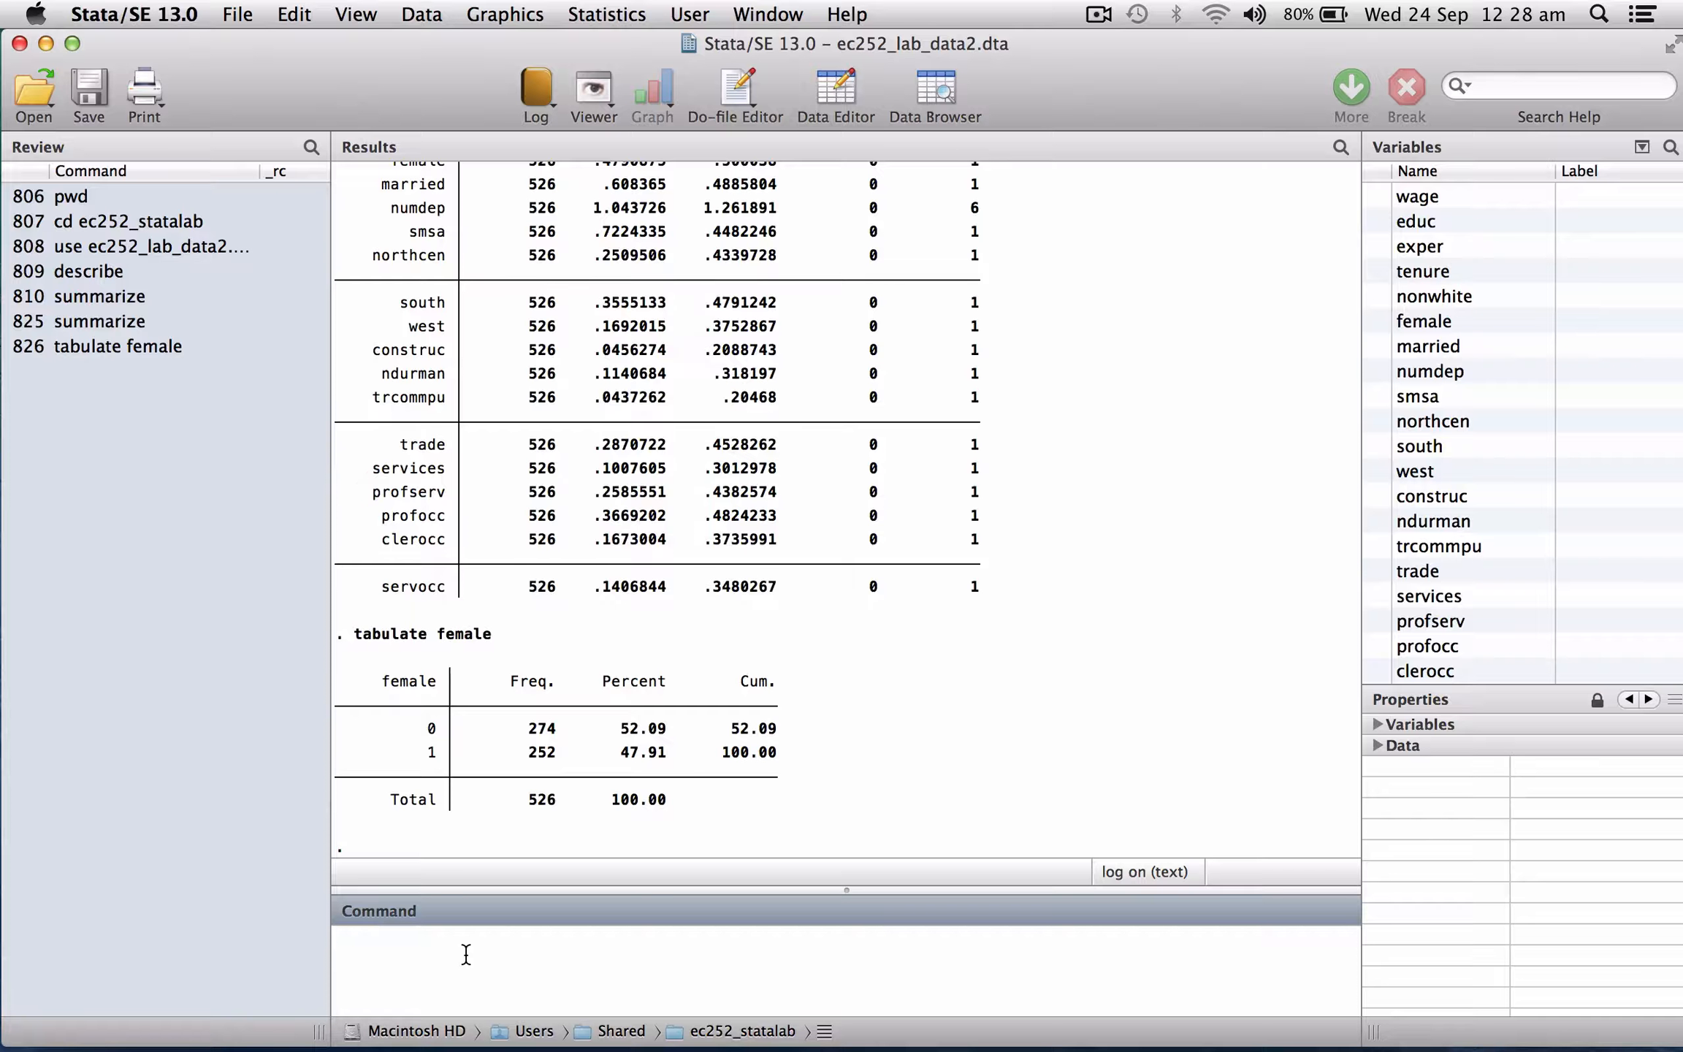
Count the observations where female equals 1.
type("count ")
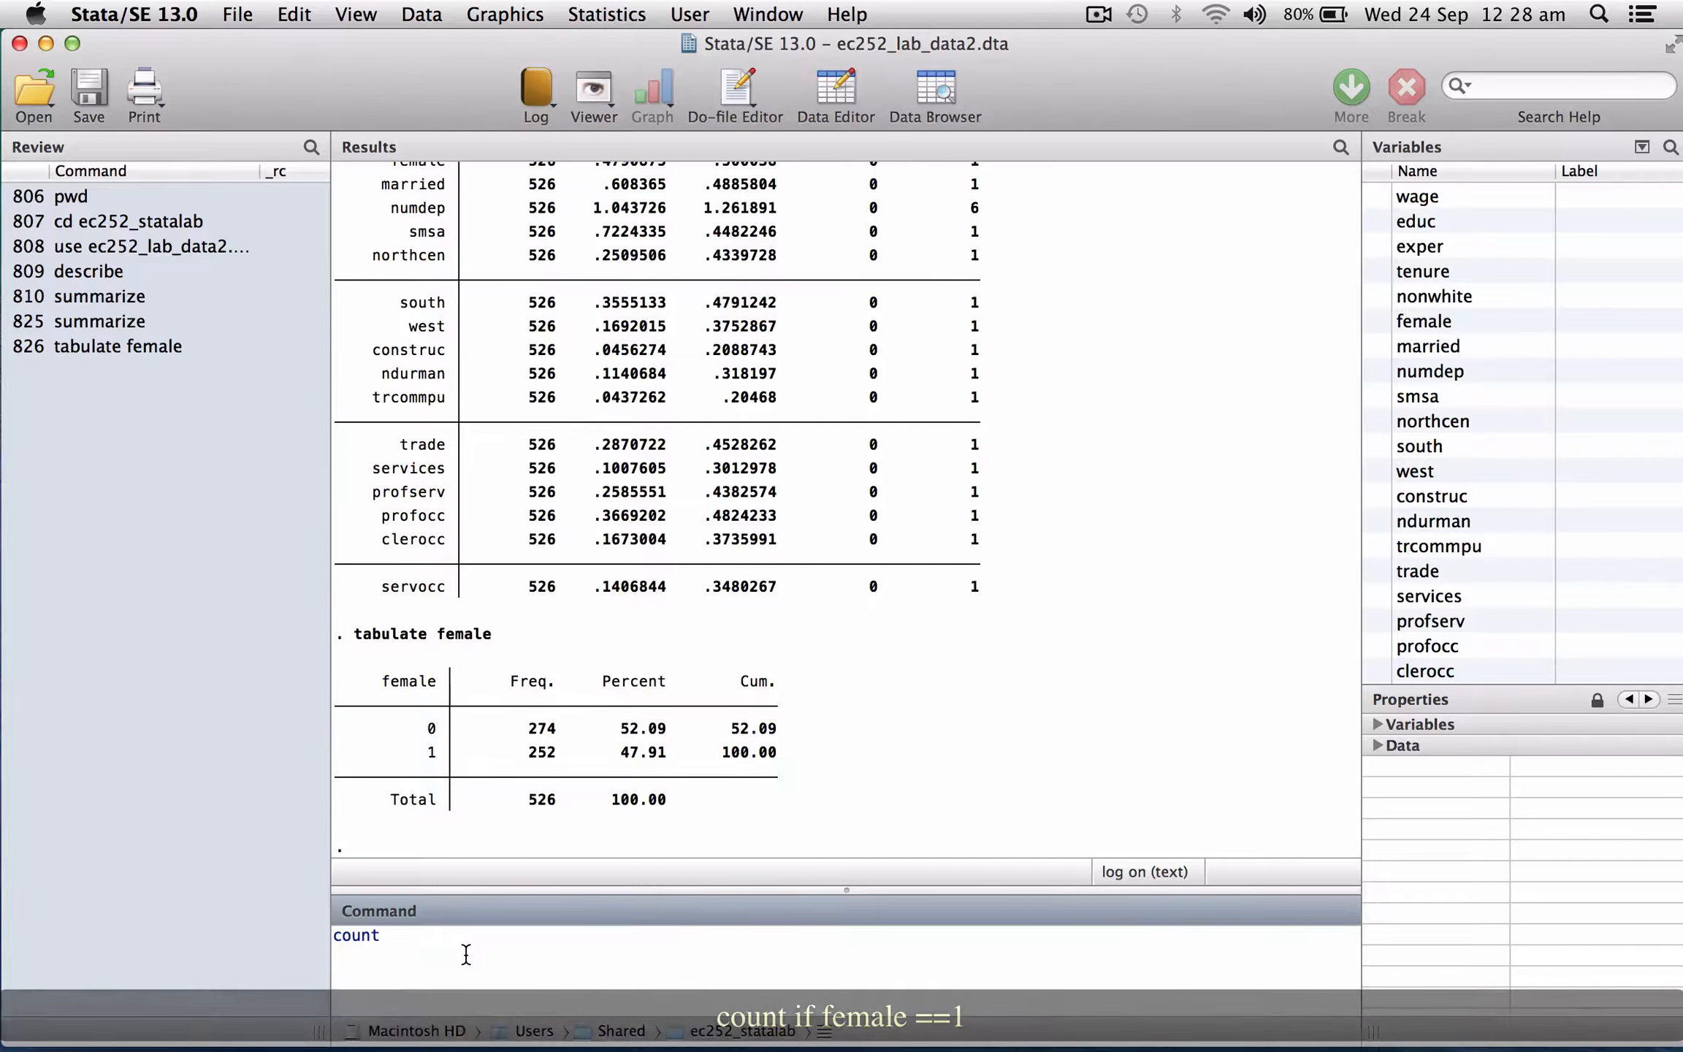
type("if ")
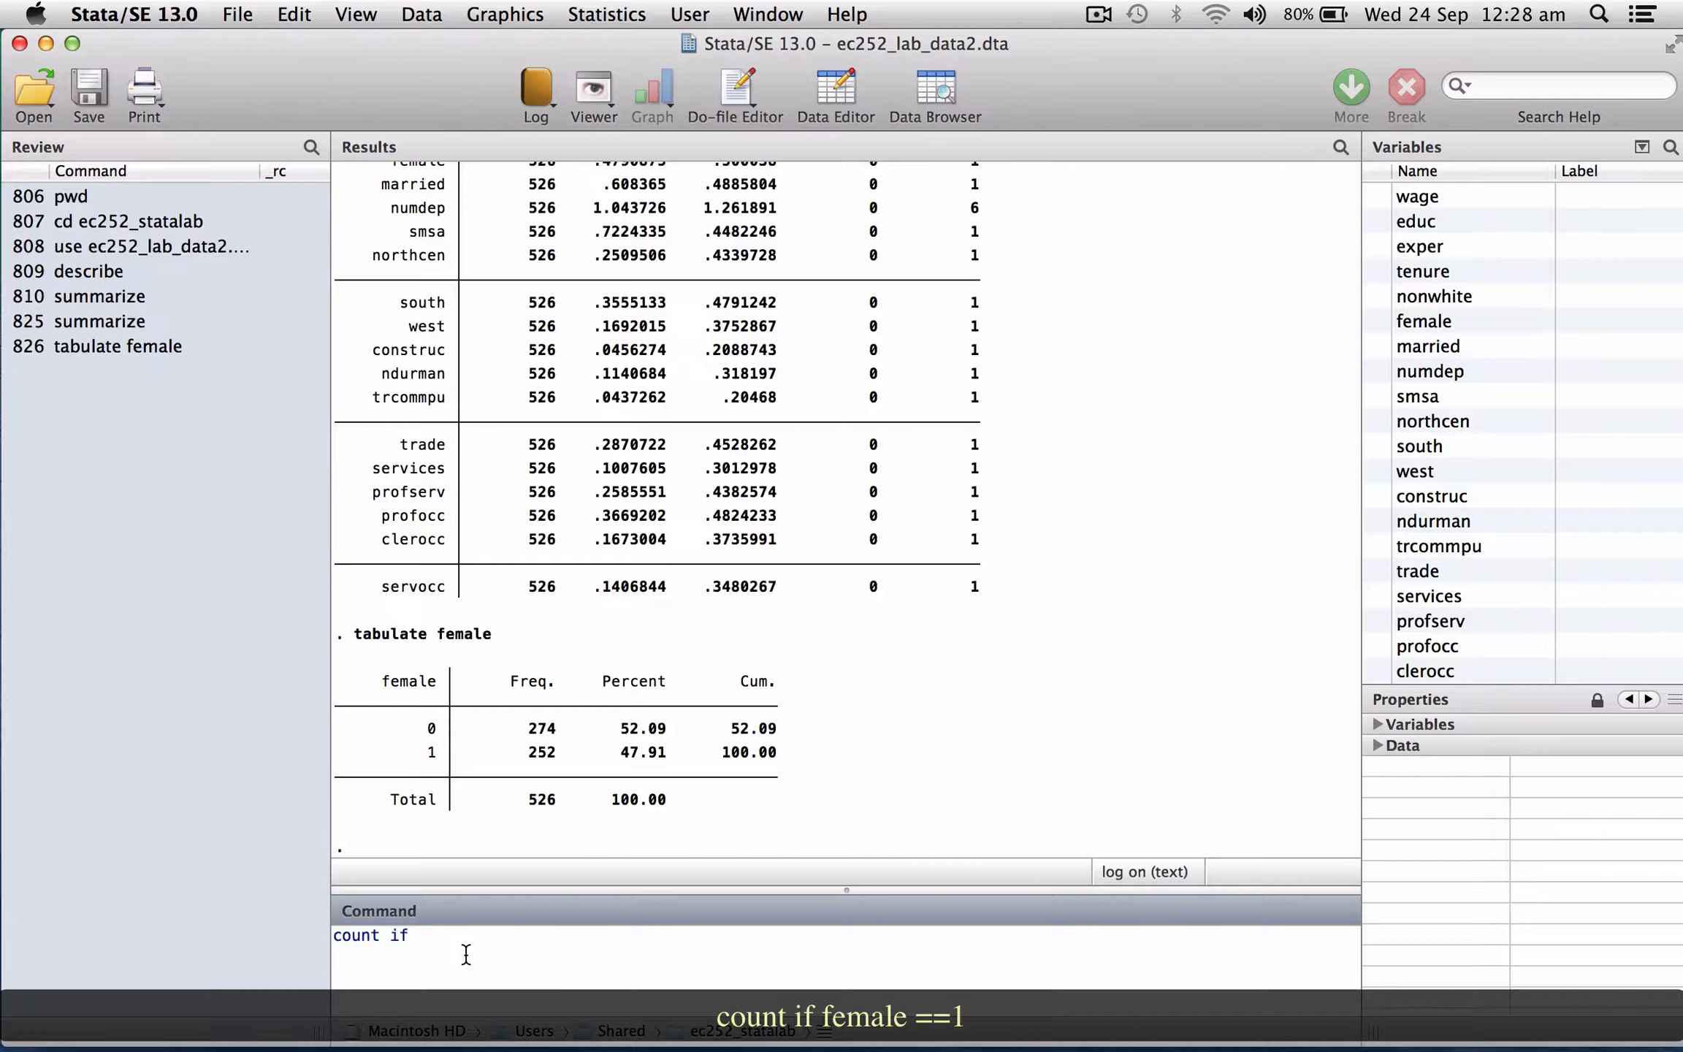
type("female==1")
key("Return")
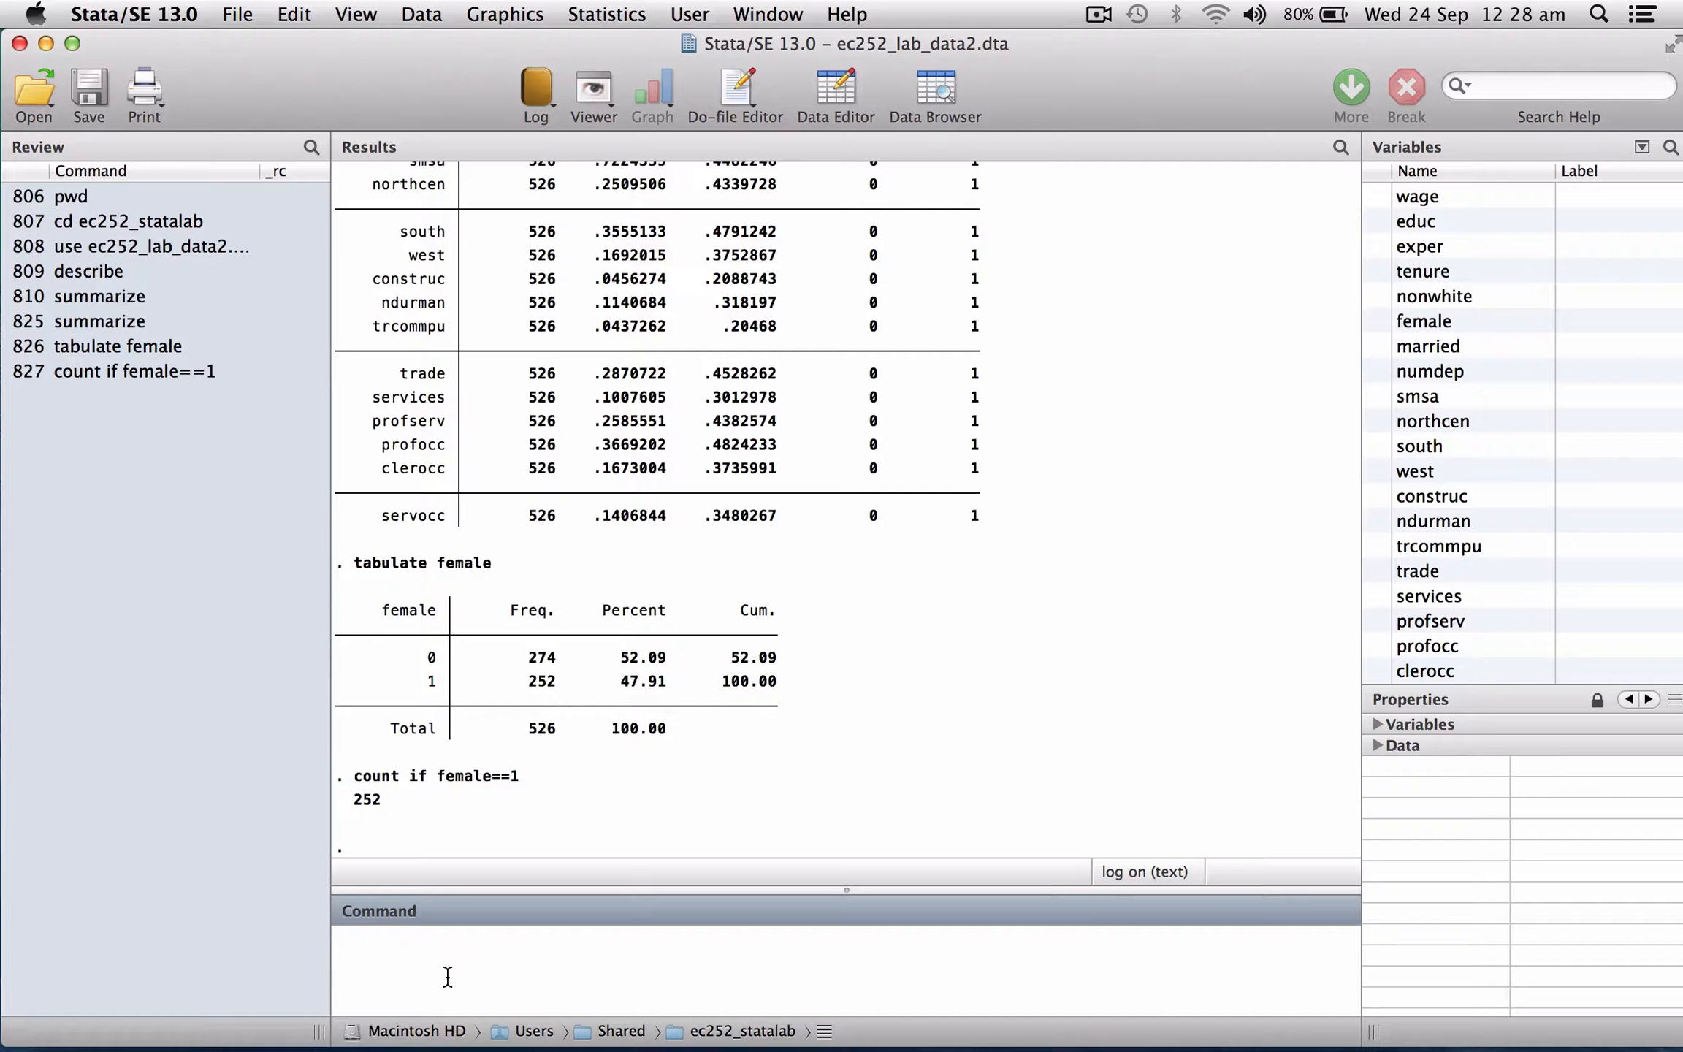
Tabulate the nonwhite variable.
type("tabulate ")
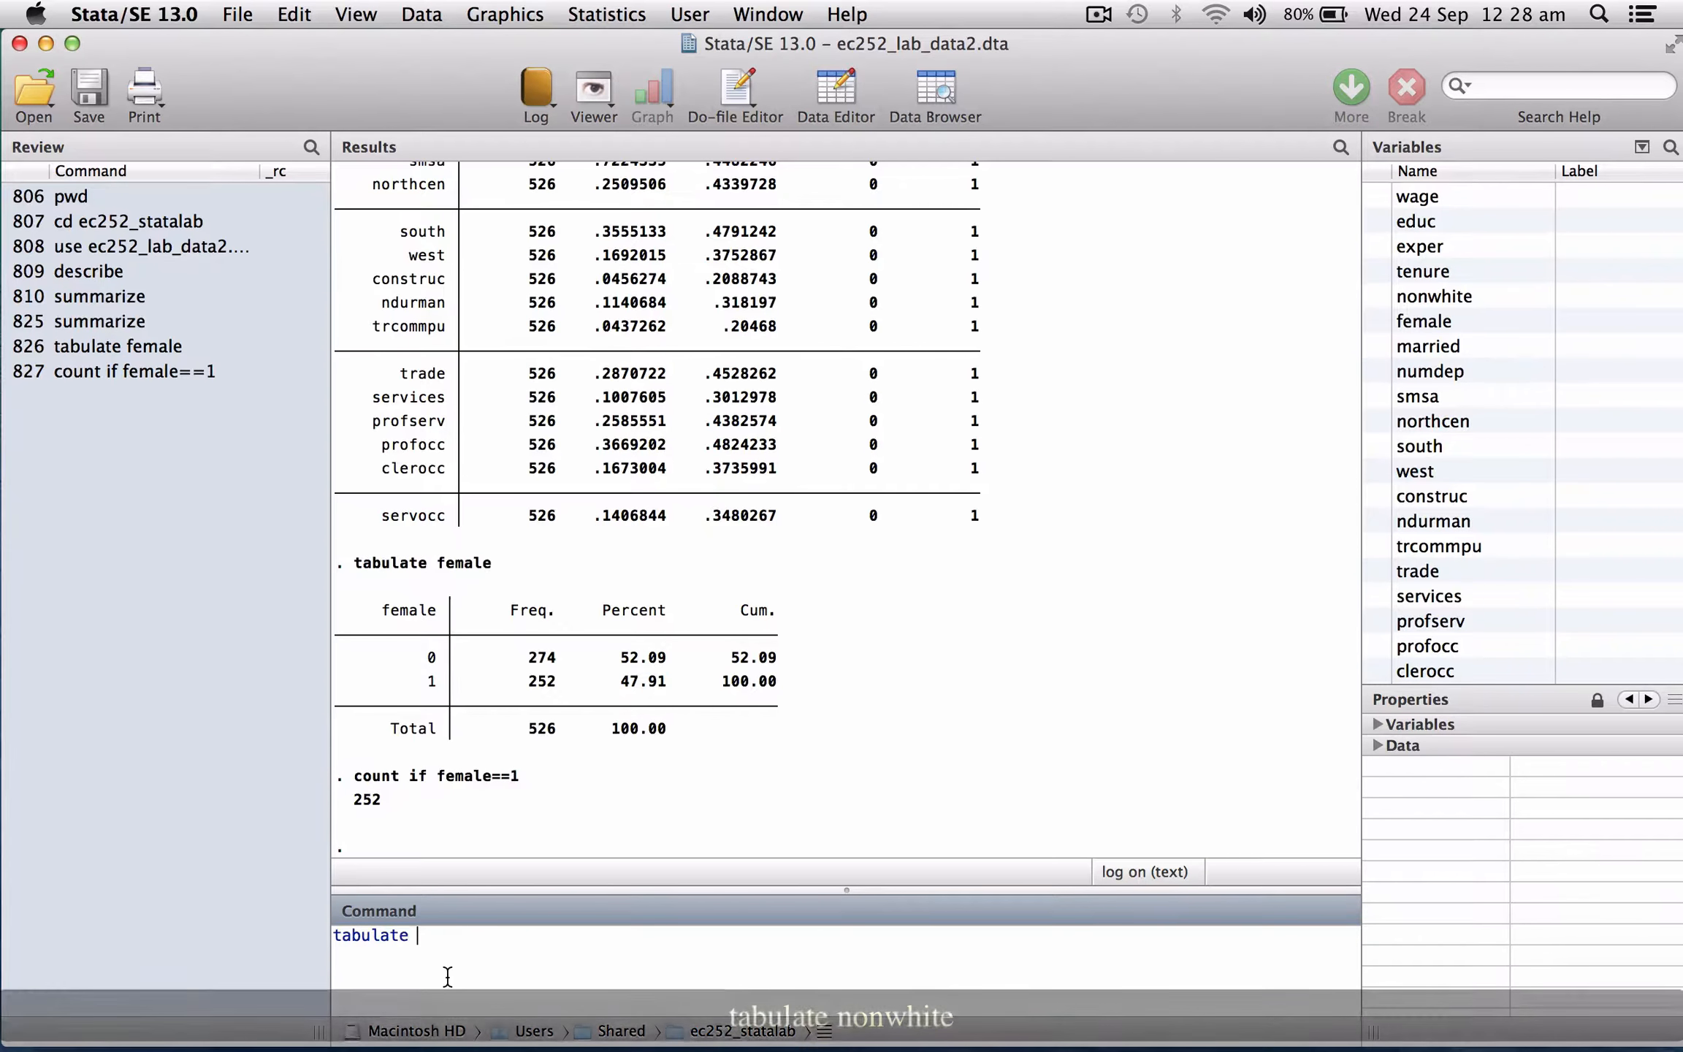
type("nonwhite")
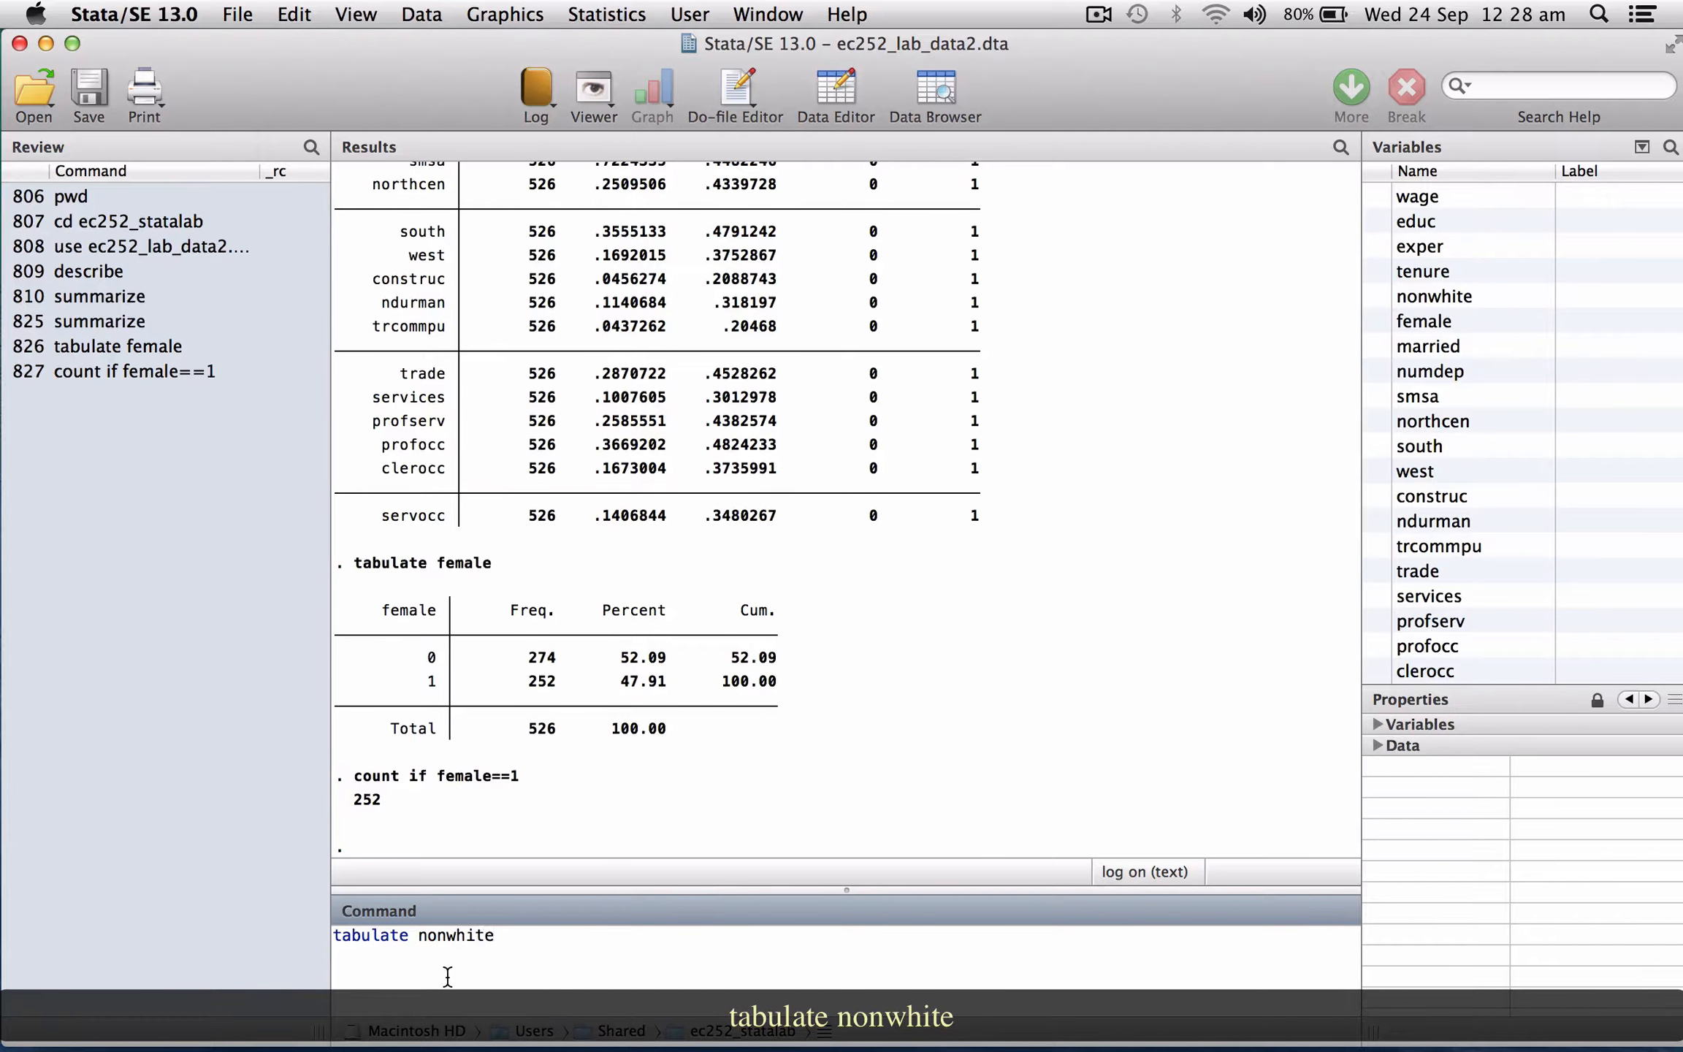
key("Return")
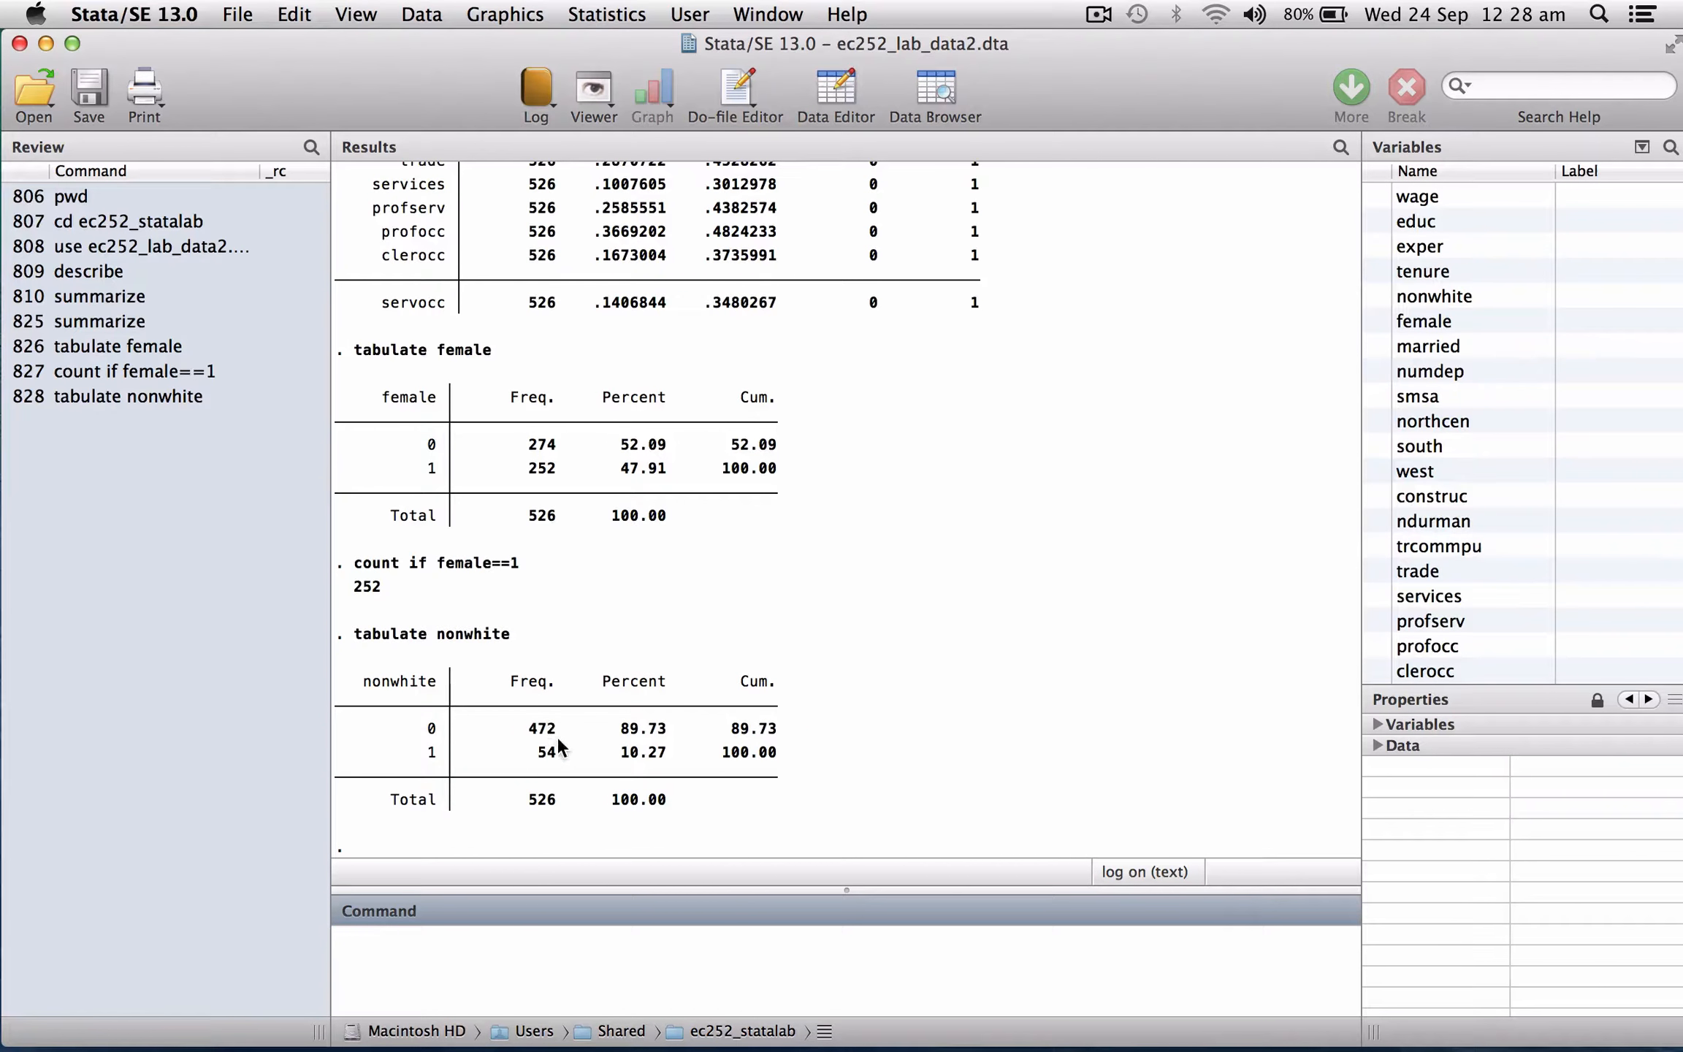
Tabulate the married variable.
type("tabulate married")
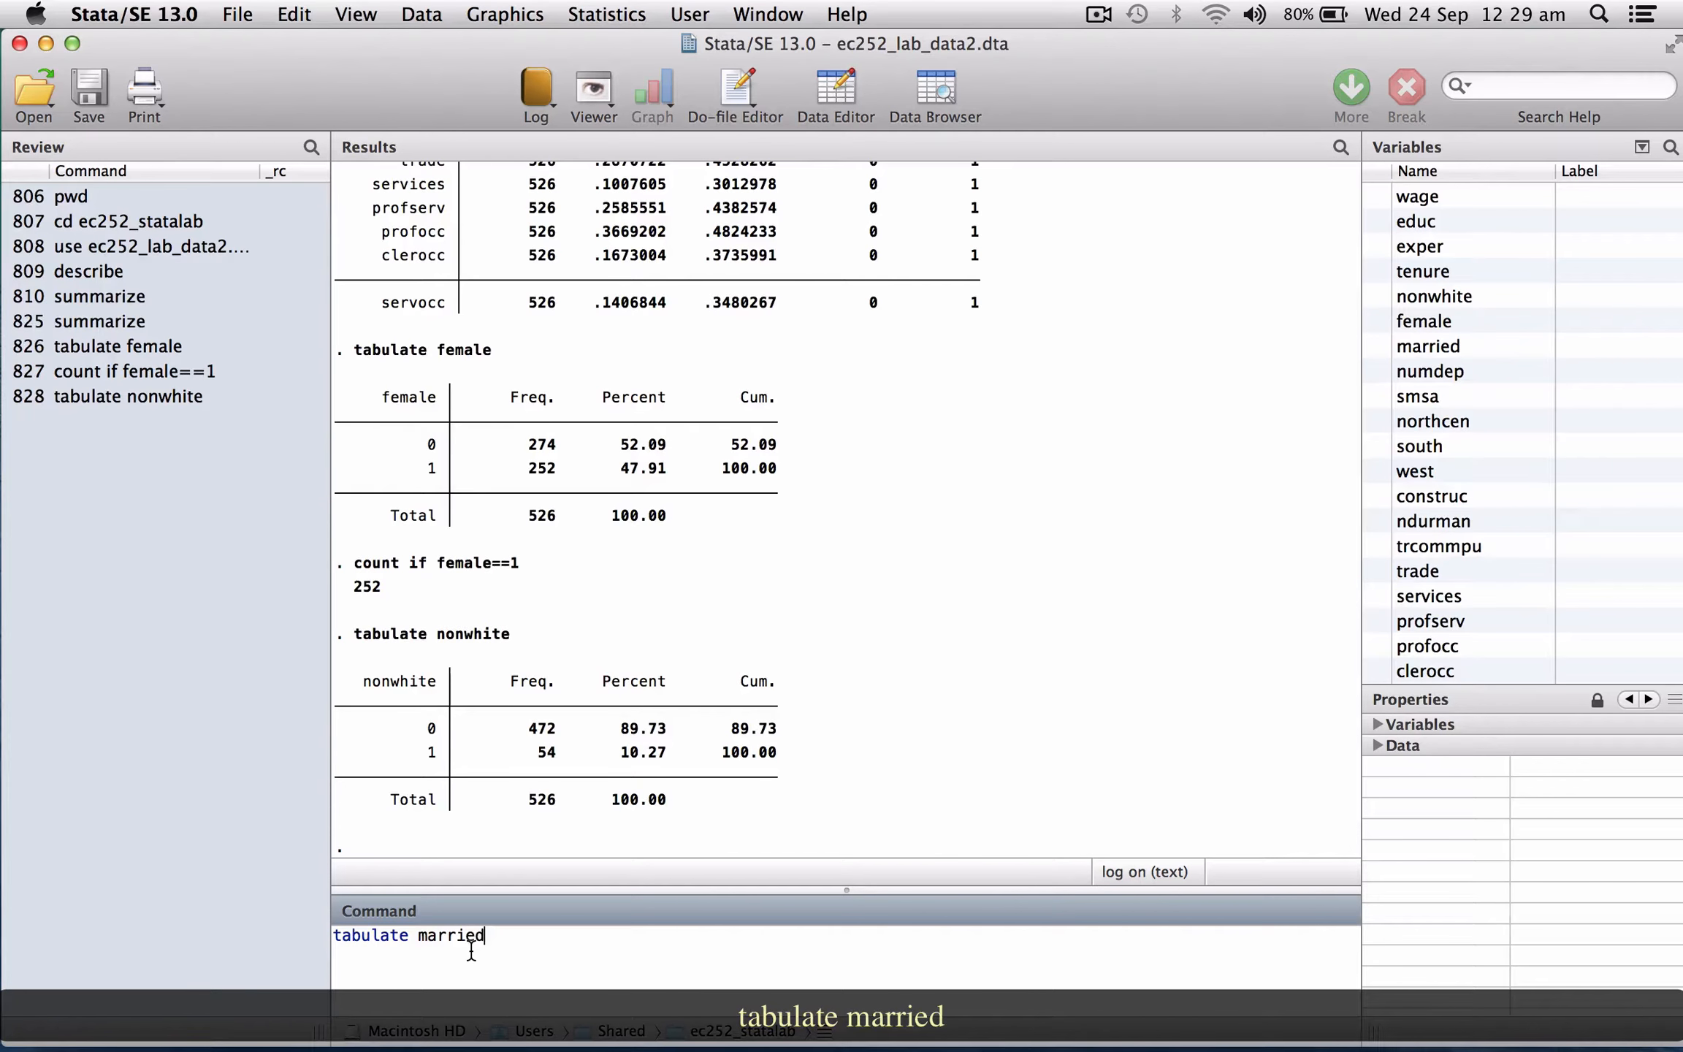
key("Return")
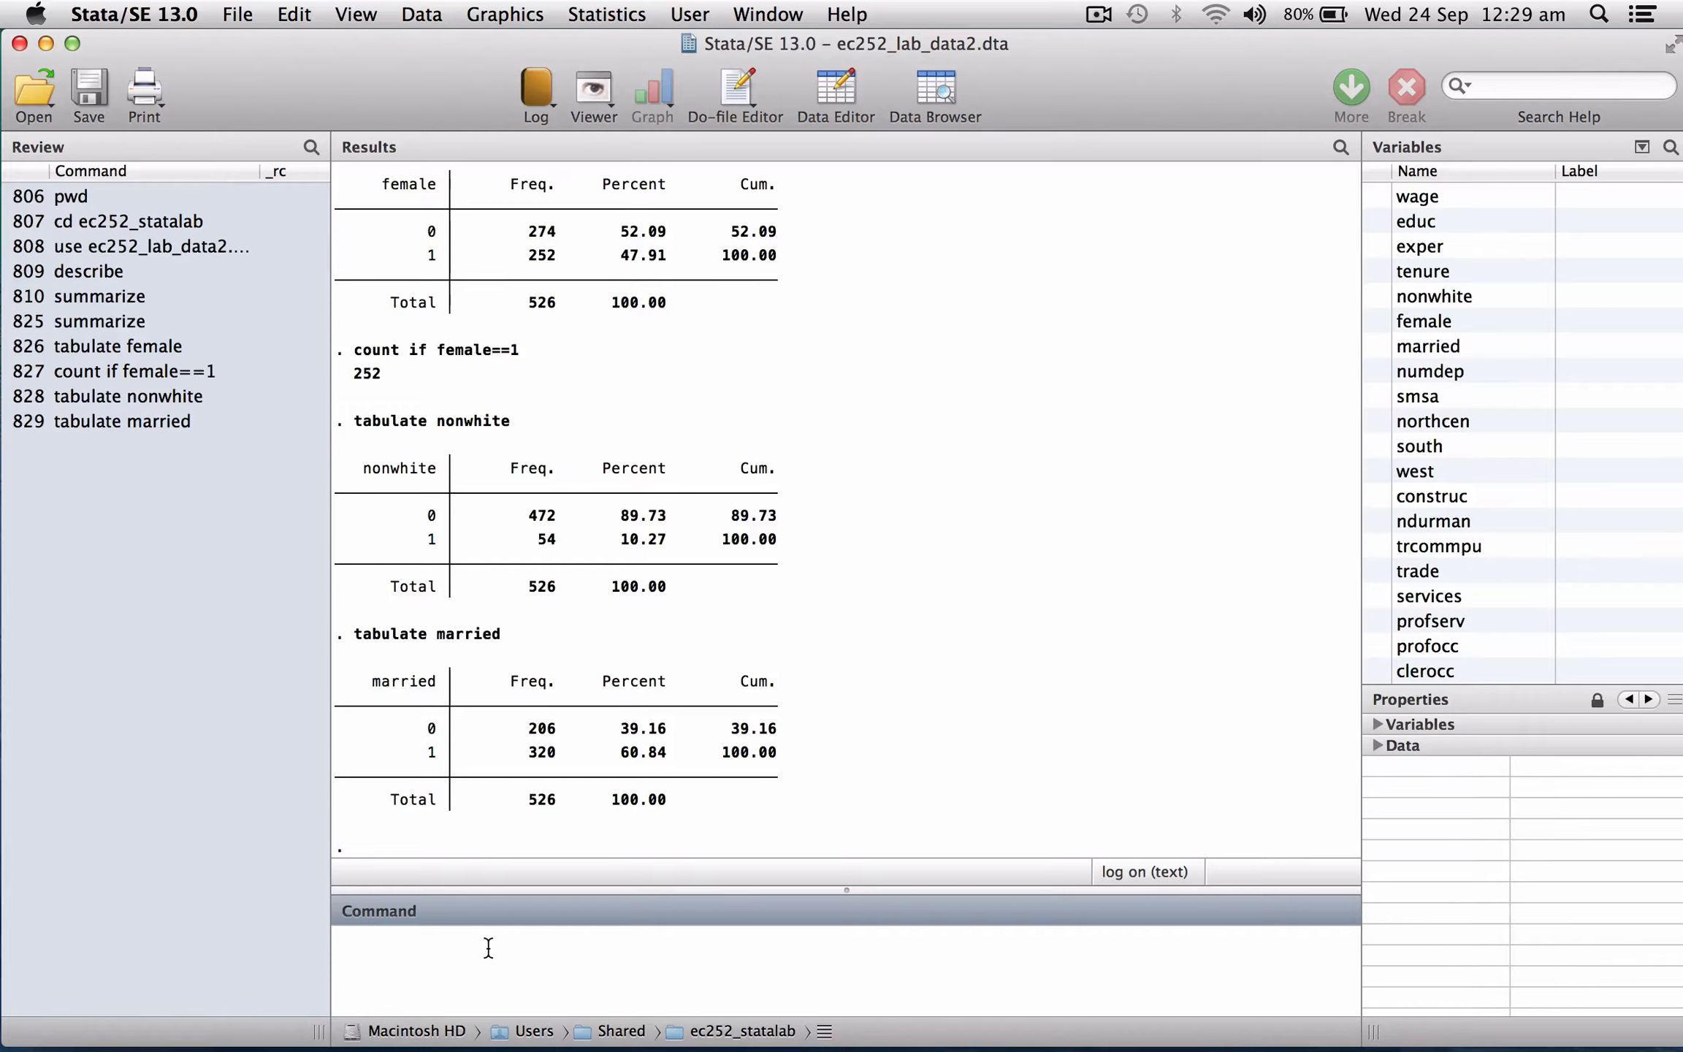
Cross-tabulate female against married.
type("tabulate fe")
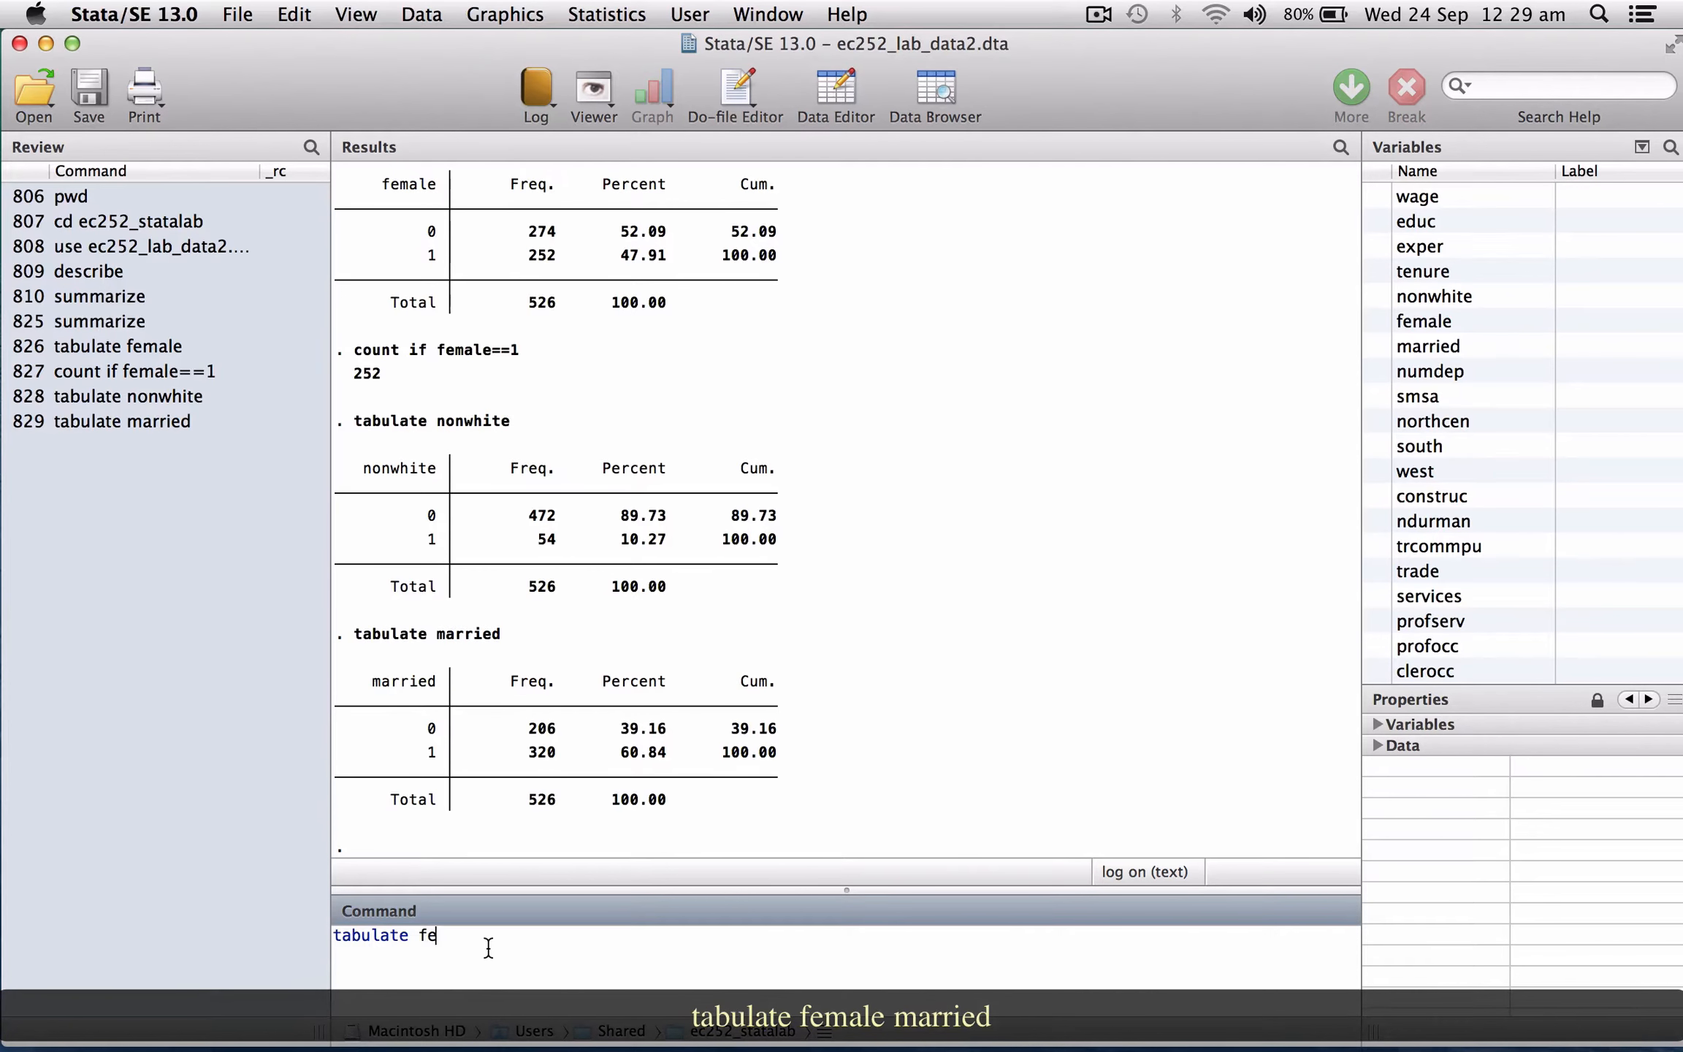
type("male married")
key("Return")
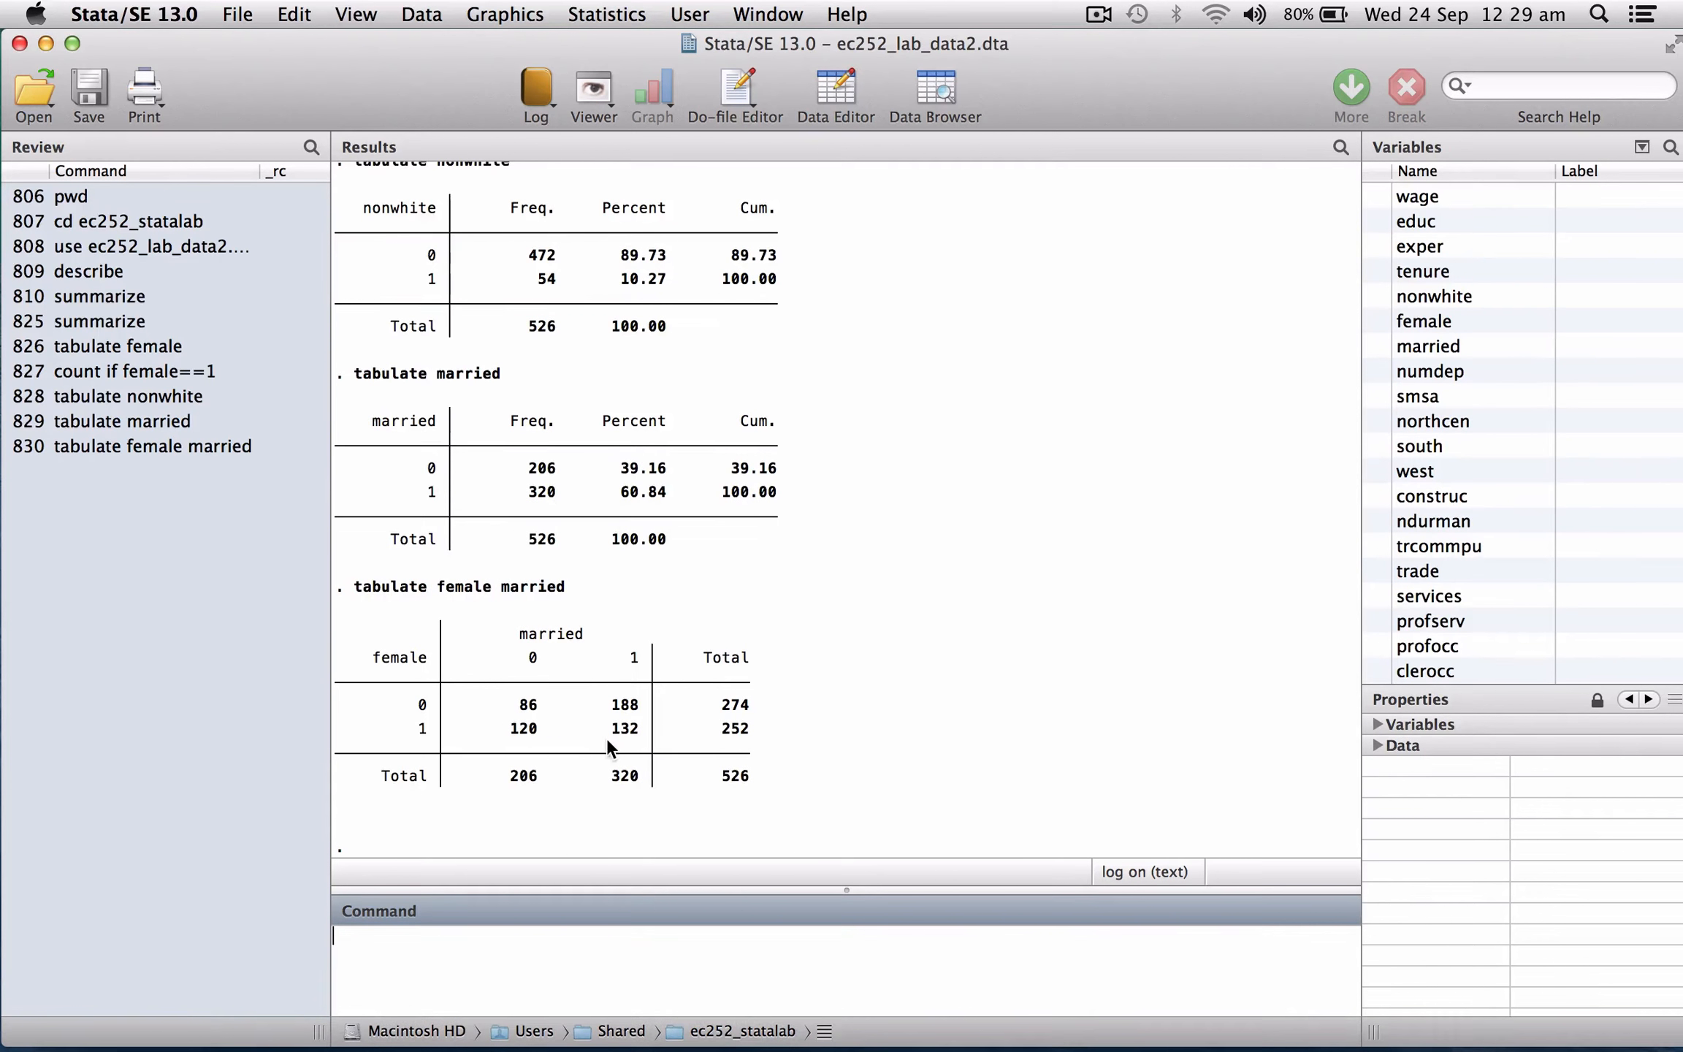